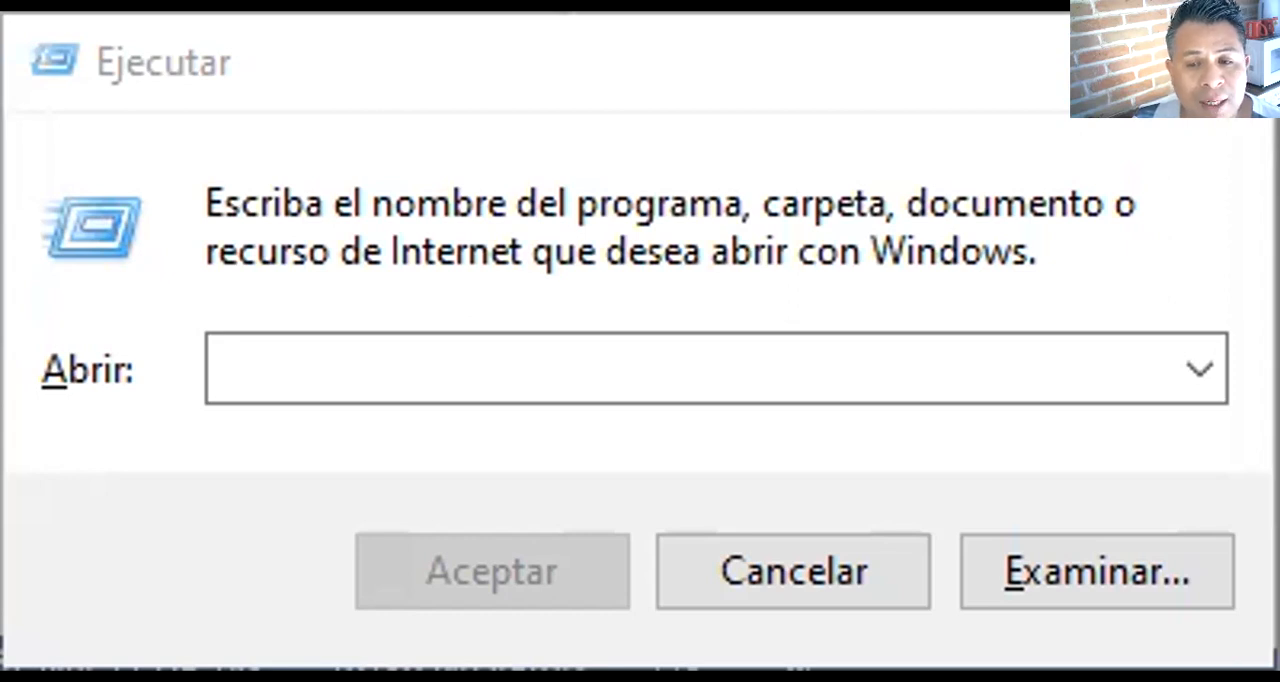
- Launch Excel by entering EXCEL in the Run dialog
left_click(931, 340)
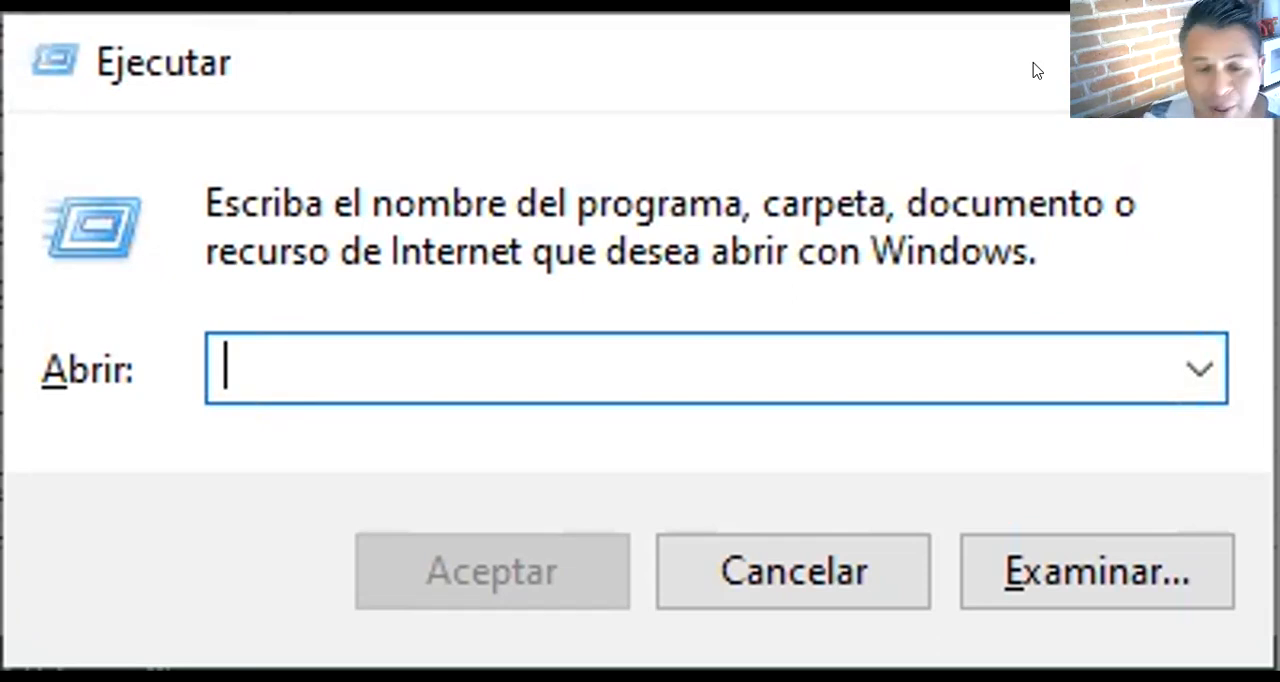
left_click(993, 331)
type("EX")
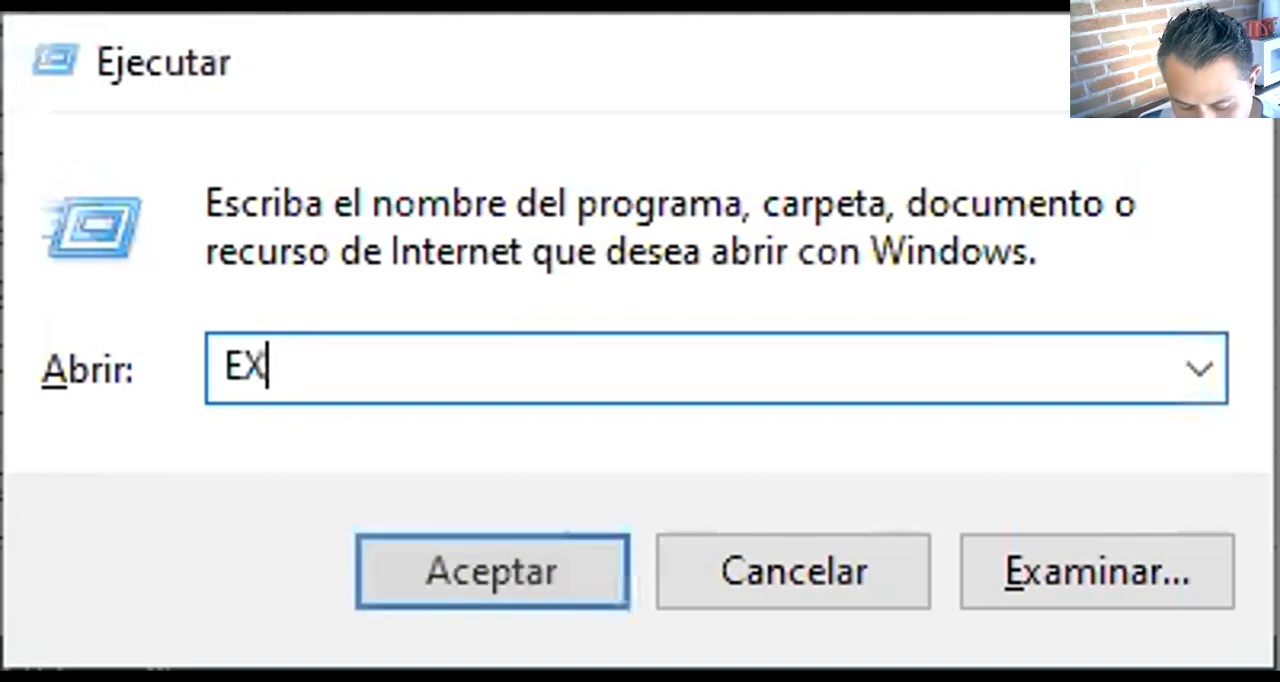
type("CEL")
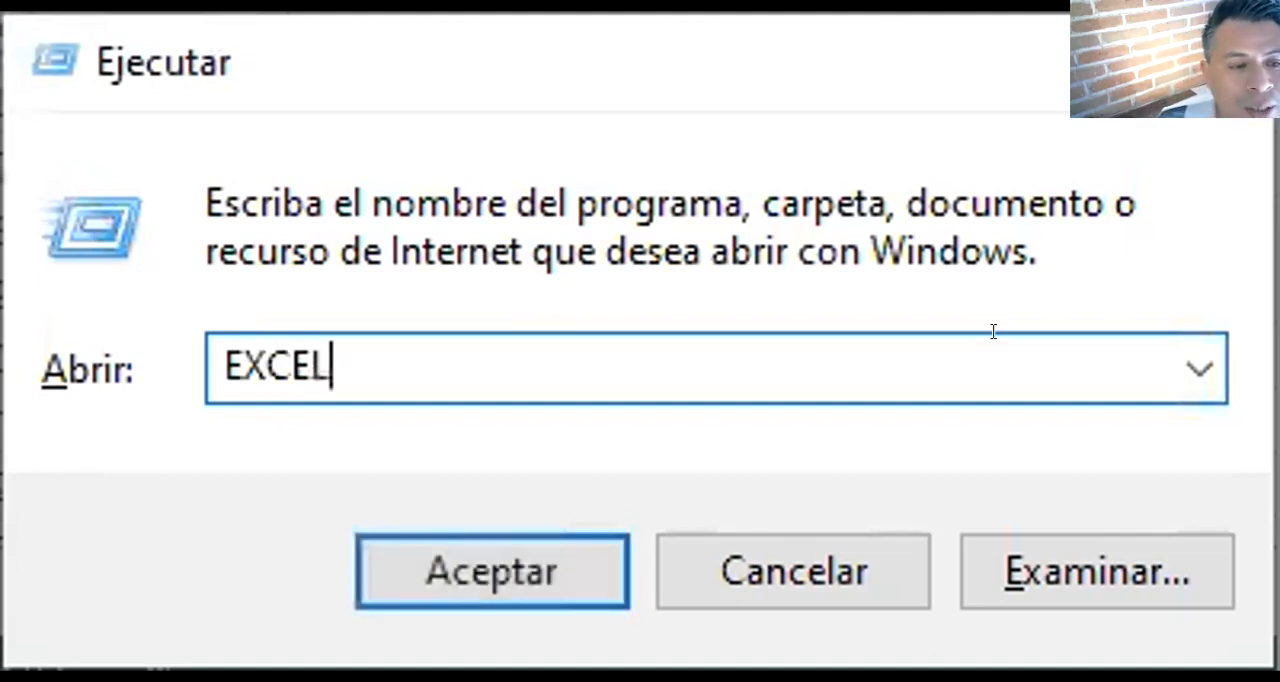
key("Return")
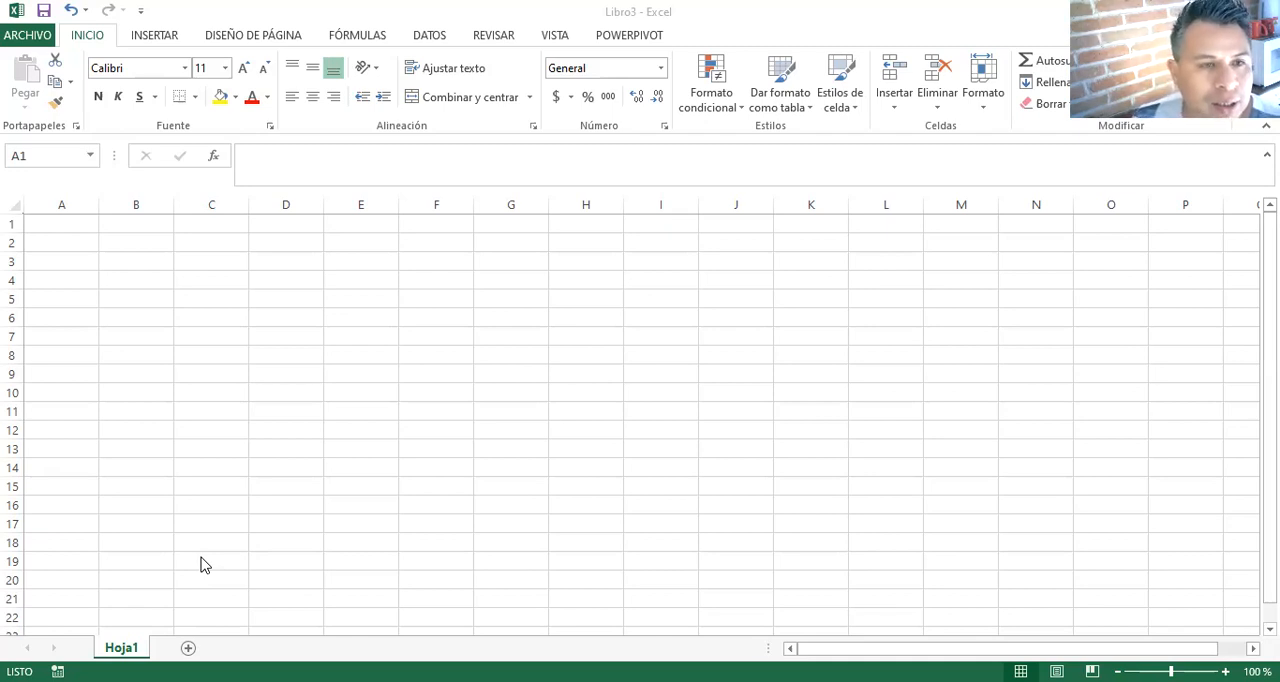
- Select individual cells of the blank sheet one at a time, including E10 and C4
left_click(318, 301)
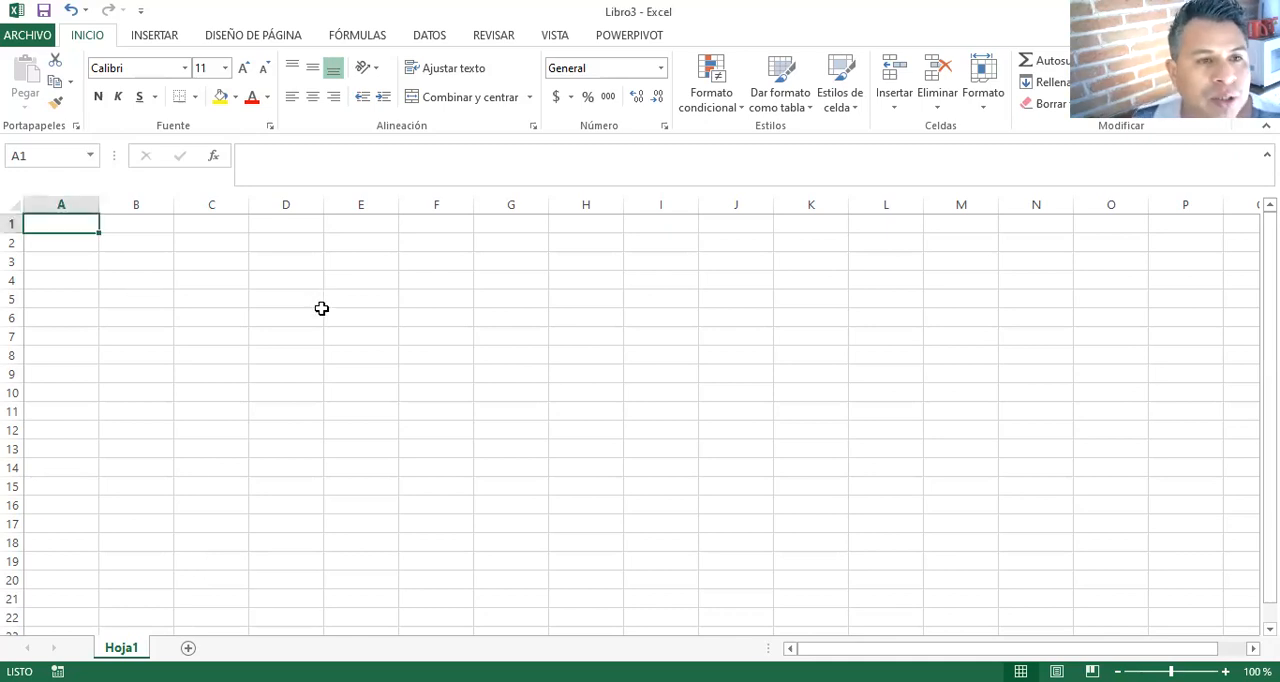
left_click(363, 386)
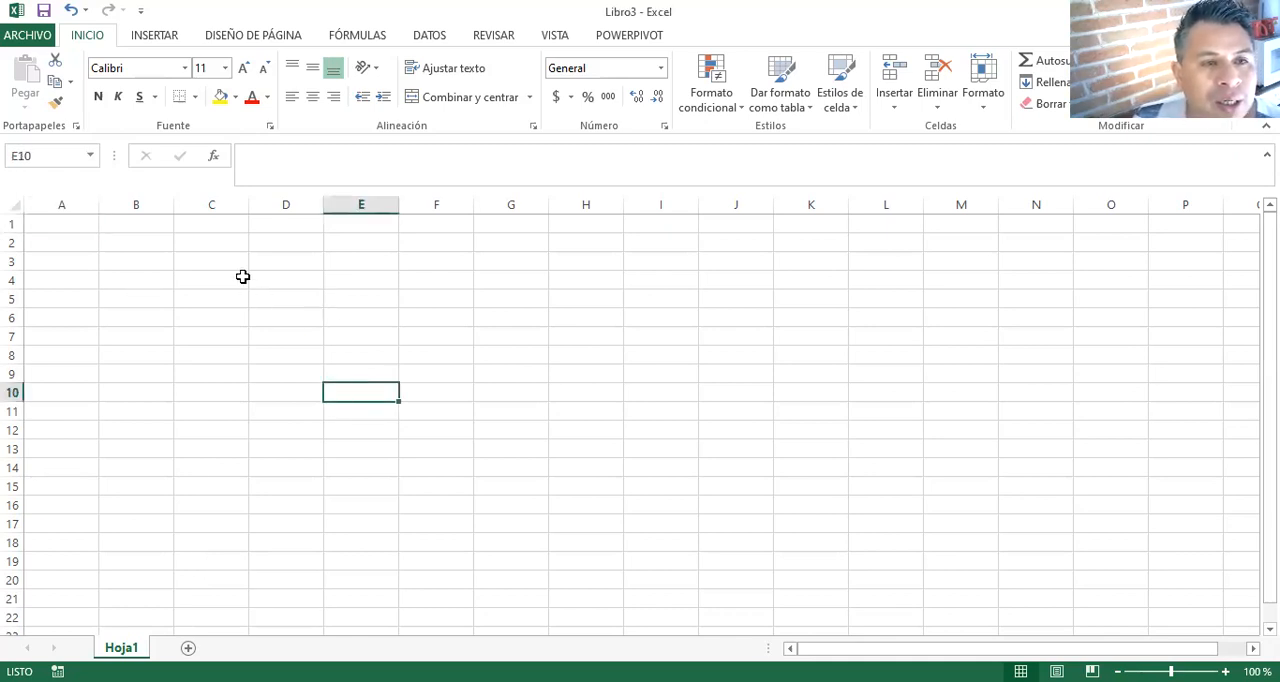
left_click(177, 277)
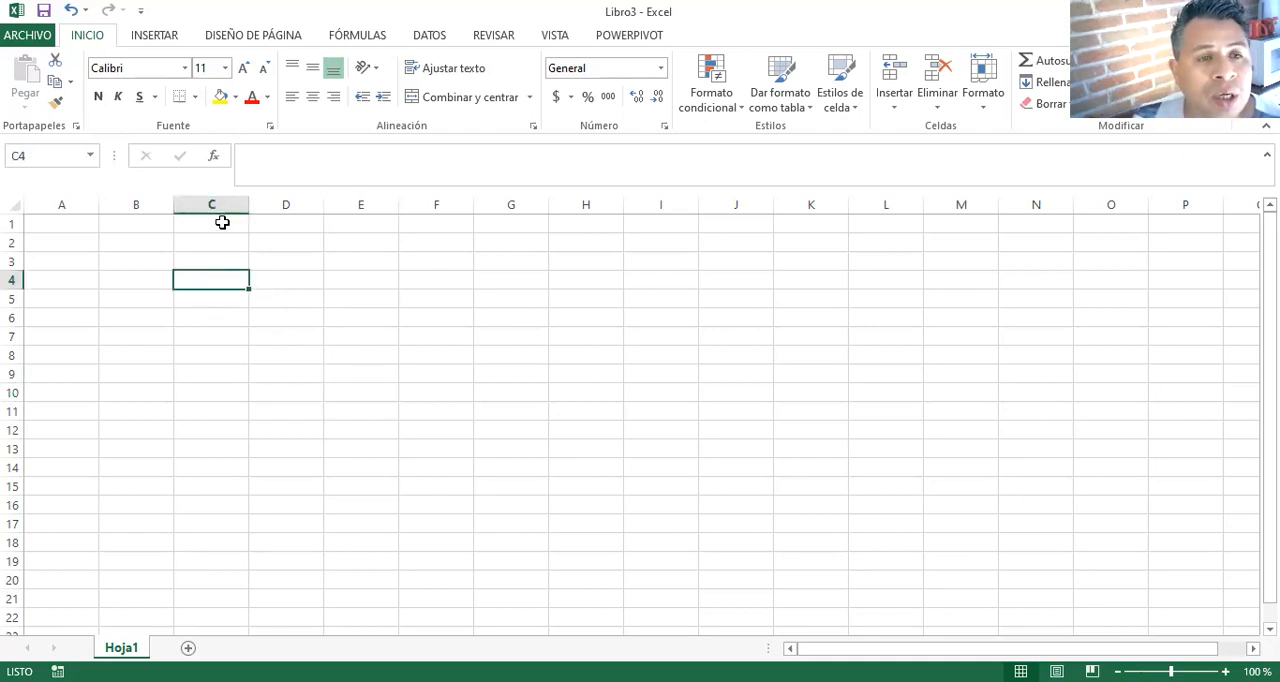
left_click(60, 203)
left_click(177, 273)
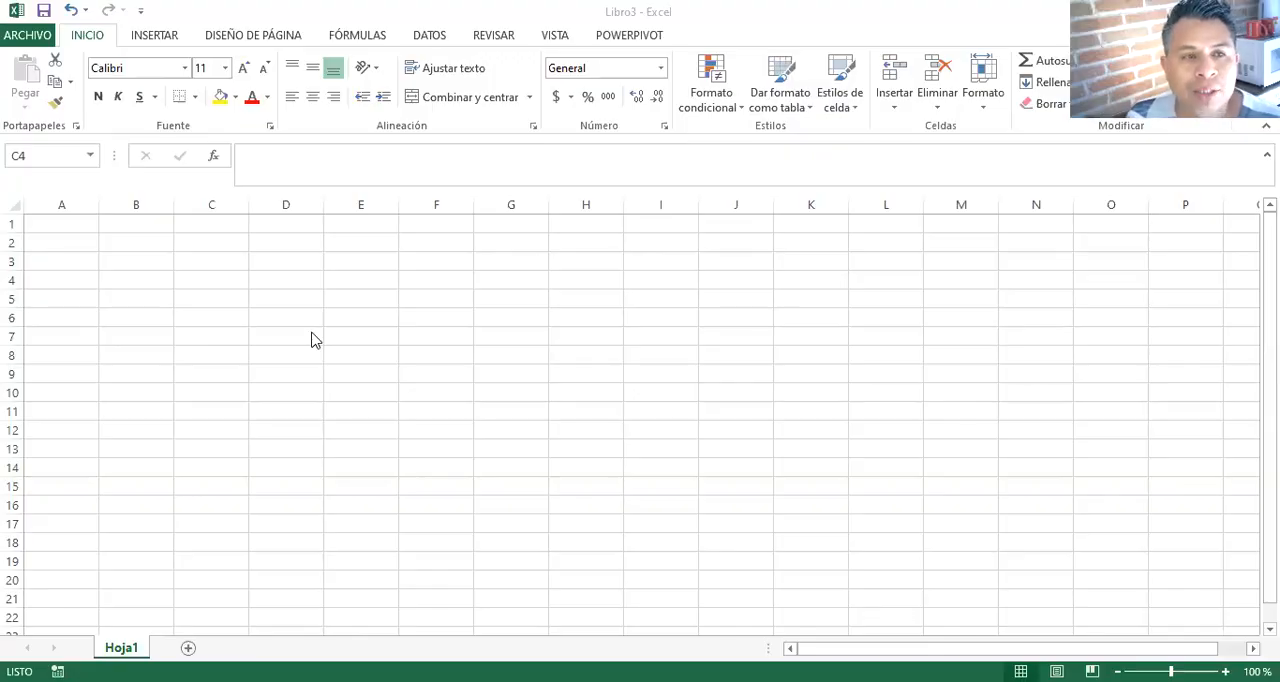
- Select whole columns one after another: A, D, F, G, J and K
left_click(77, 200)
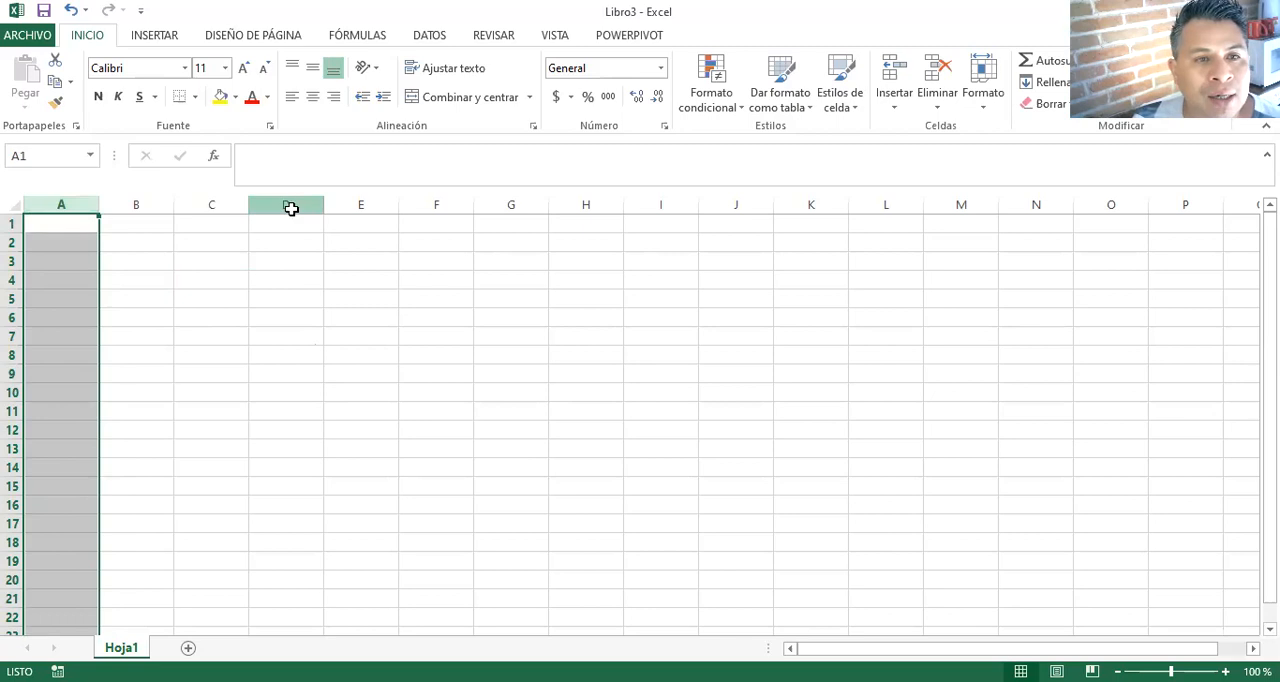
left_click(286, 203)
left_click(437, 204)
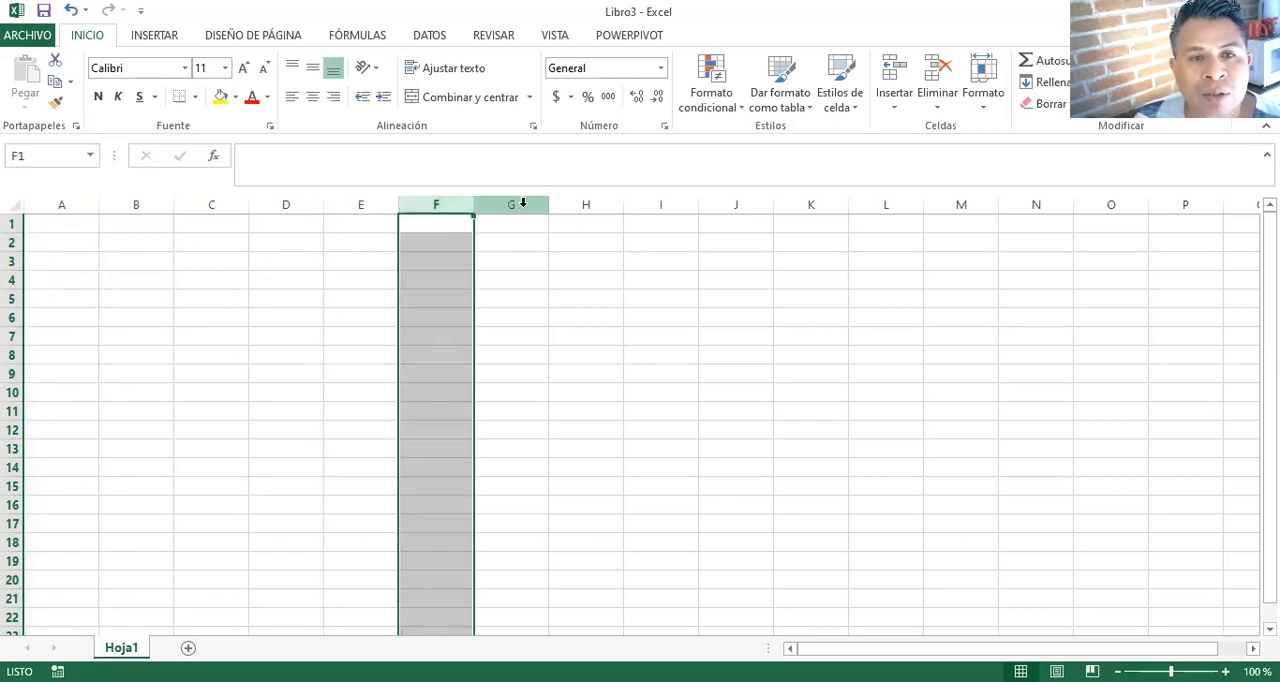
left_click(511, 204)
left_click(735, 204)
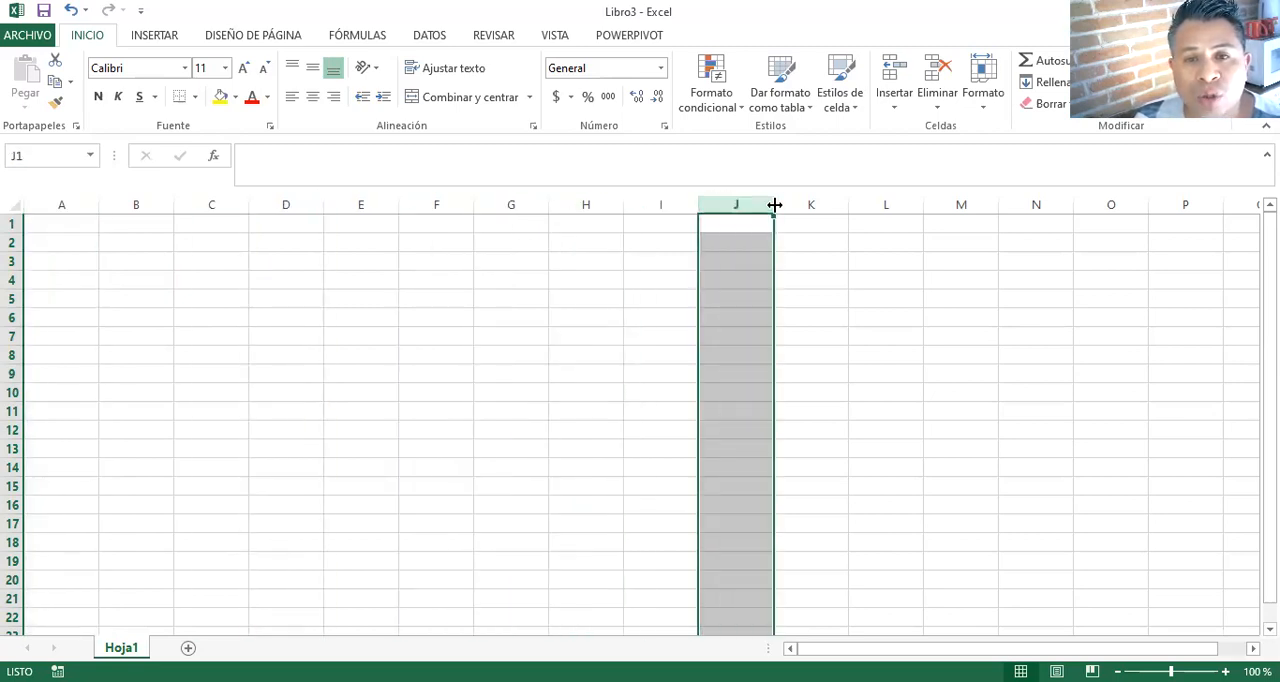
left_click(805, 204)
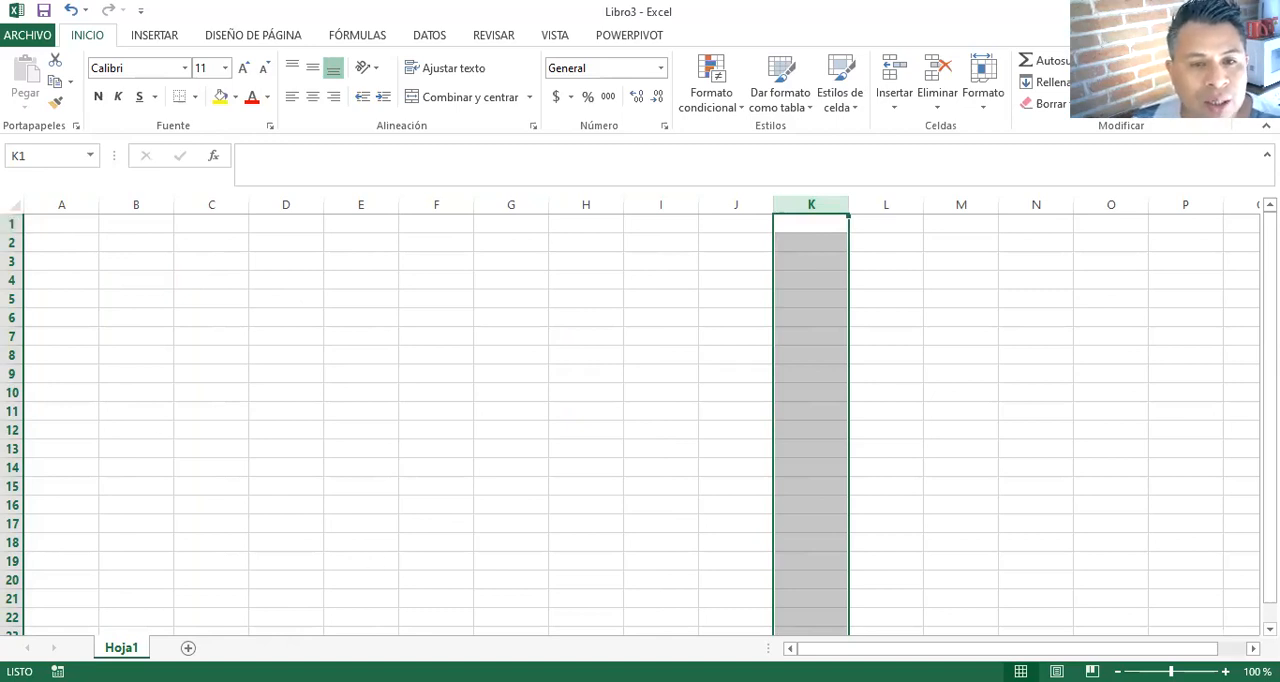
key("alt+Tab")
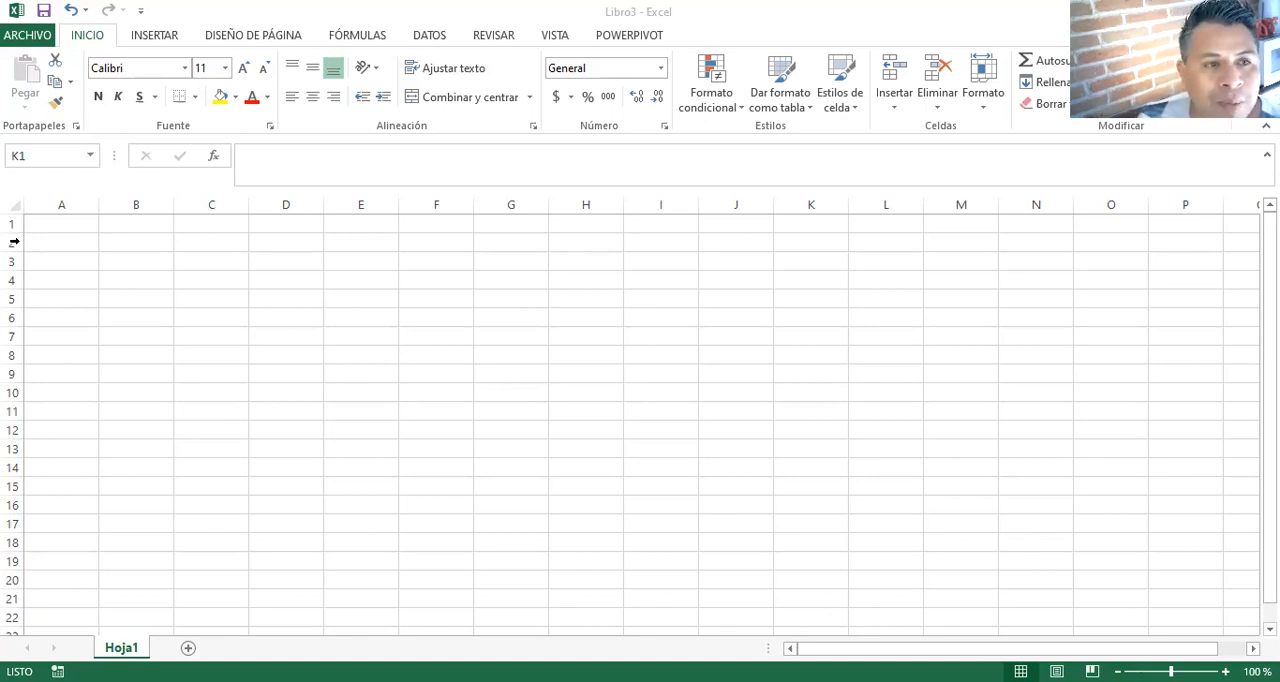
key("ctrl+space")
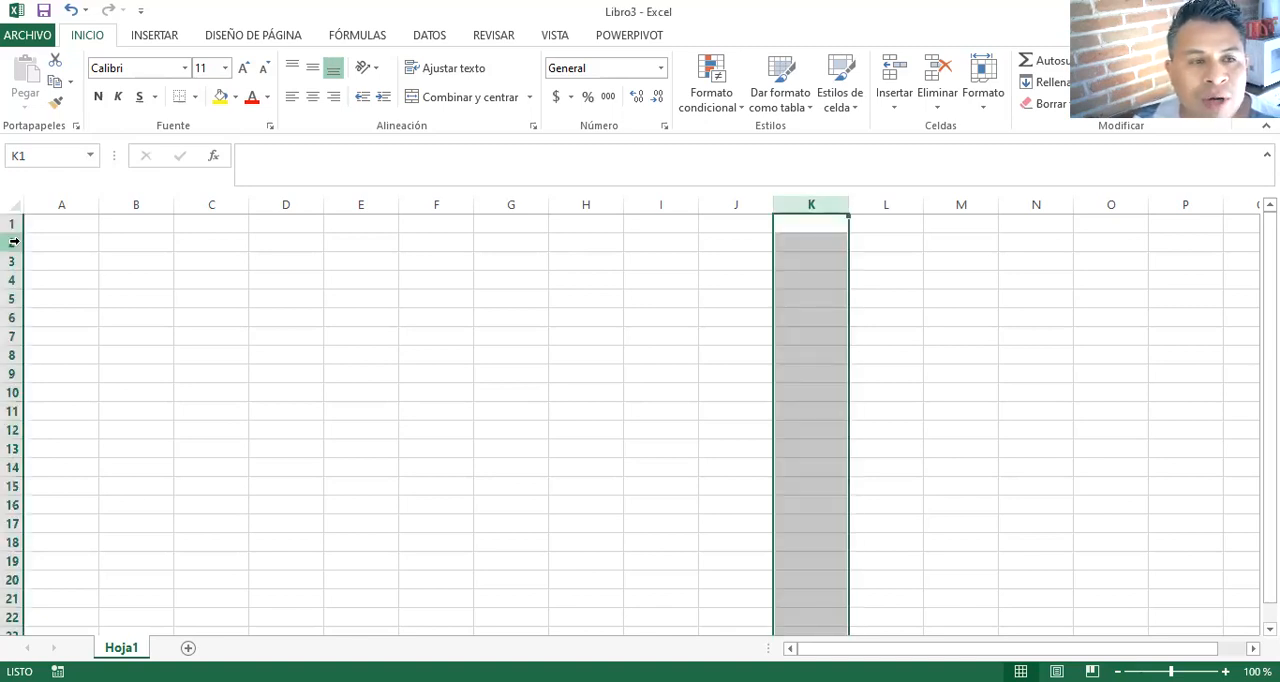
- Select whole rows 2, 4, 9 and 7 one after another, and finish on cell C4
left_click(403, 242)
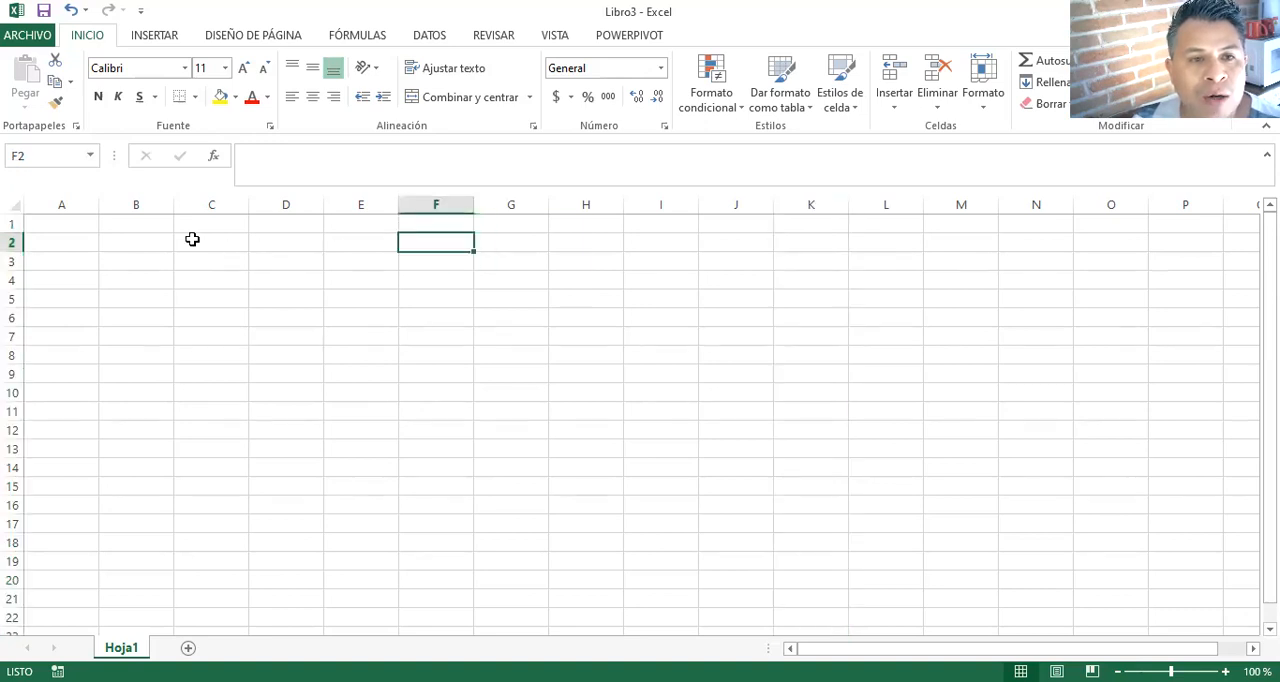
left_click(14, 242)
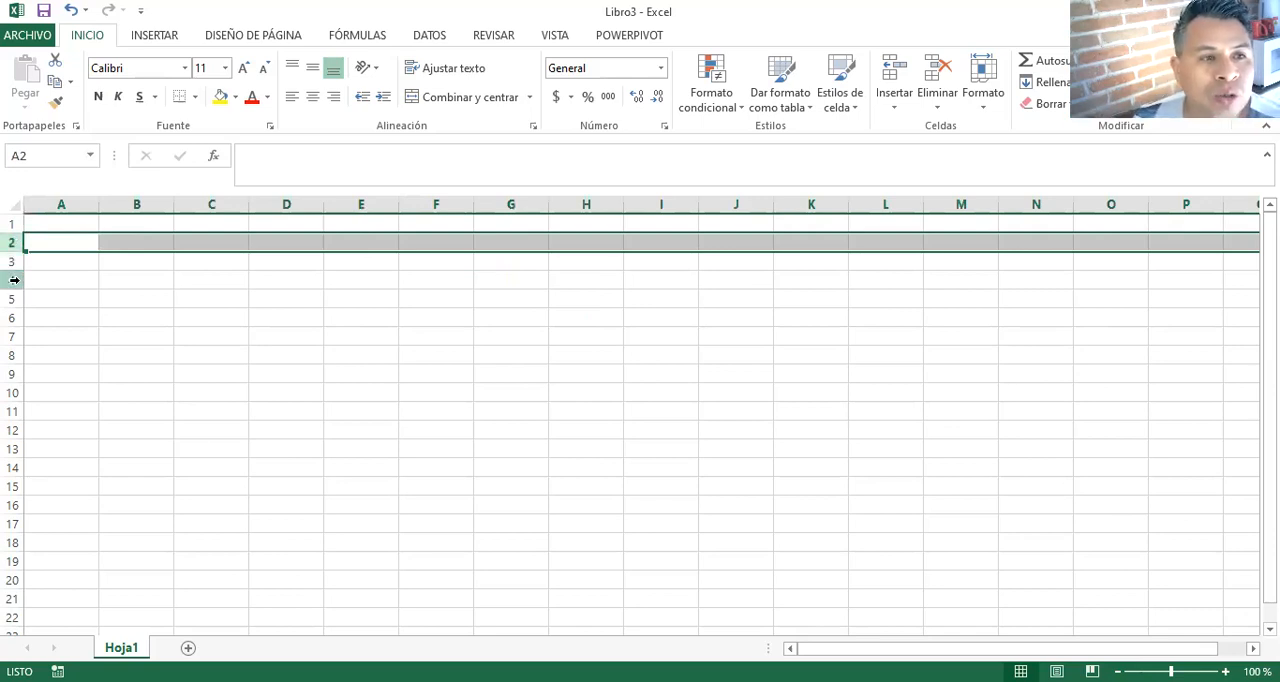
left_click(14, 280)
left_click(14, 374)
left_click(14, 336)
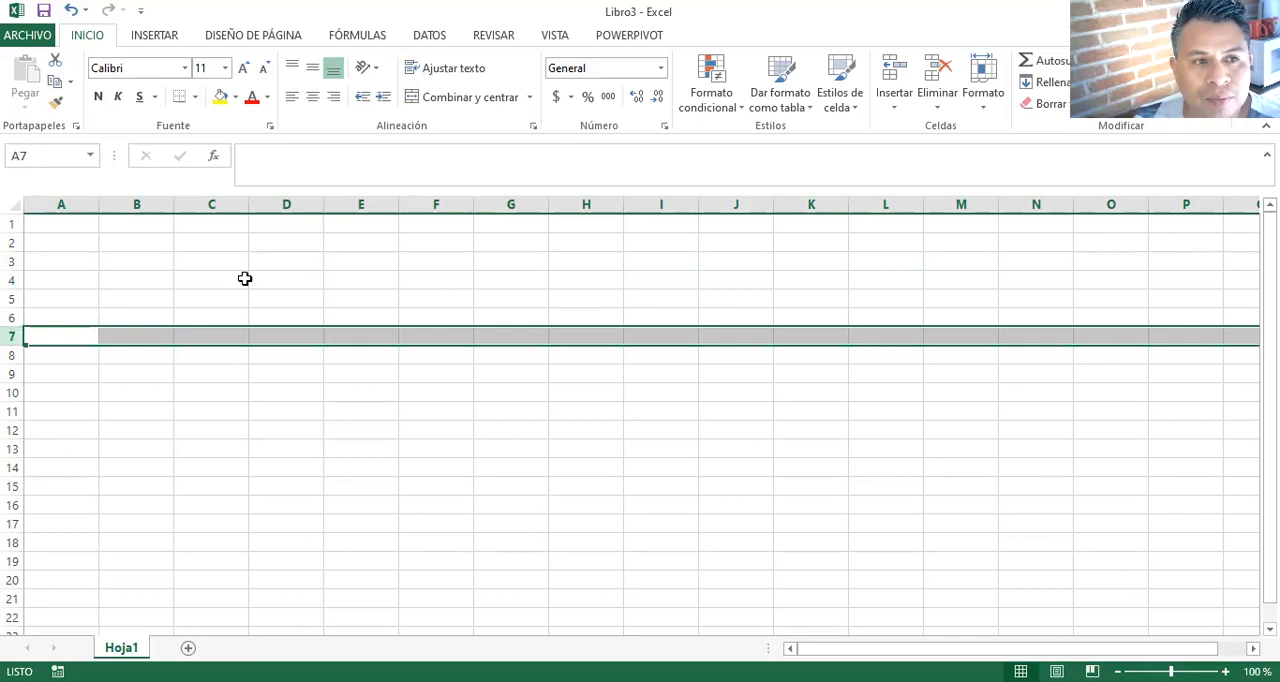
left_click(244, 278)
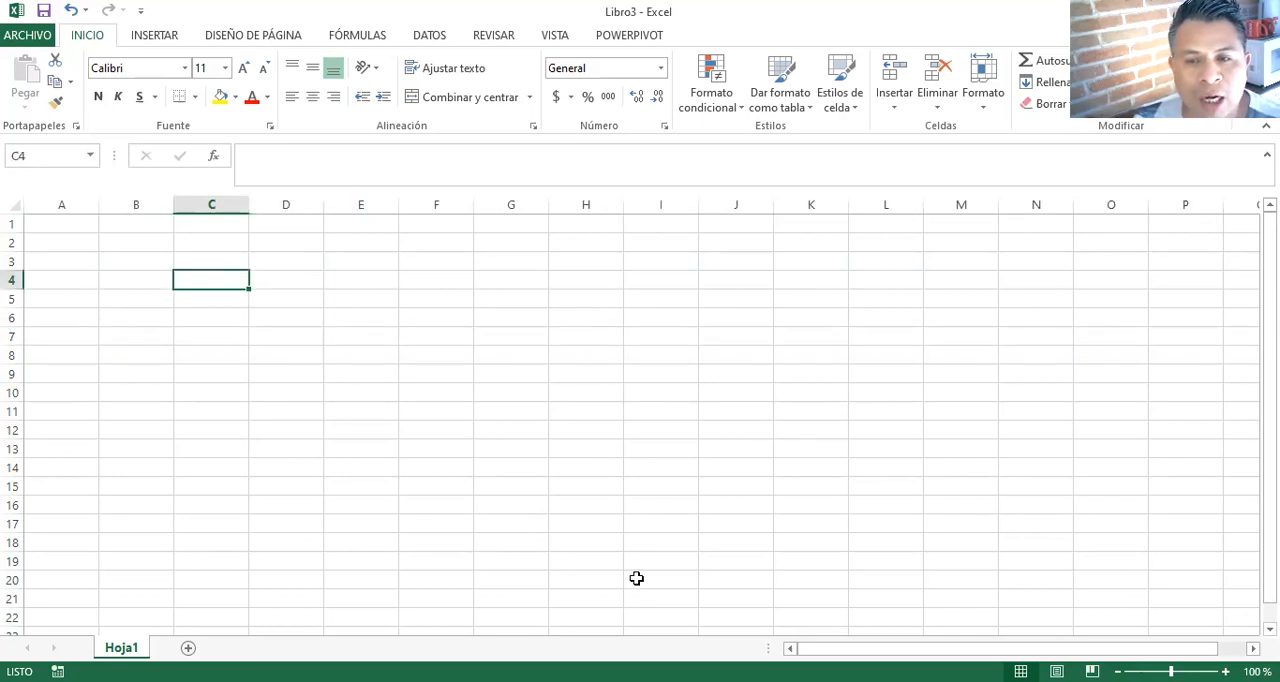
key("alt+Tab")
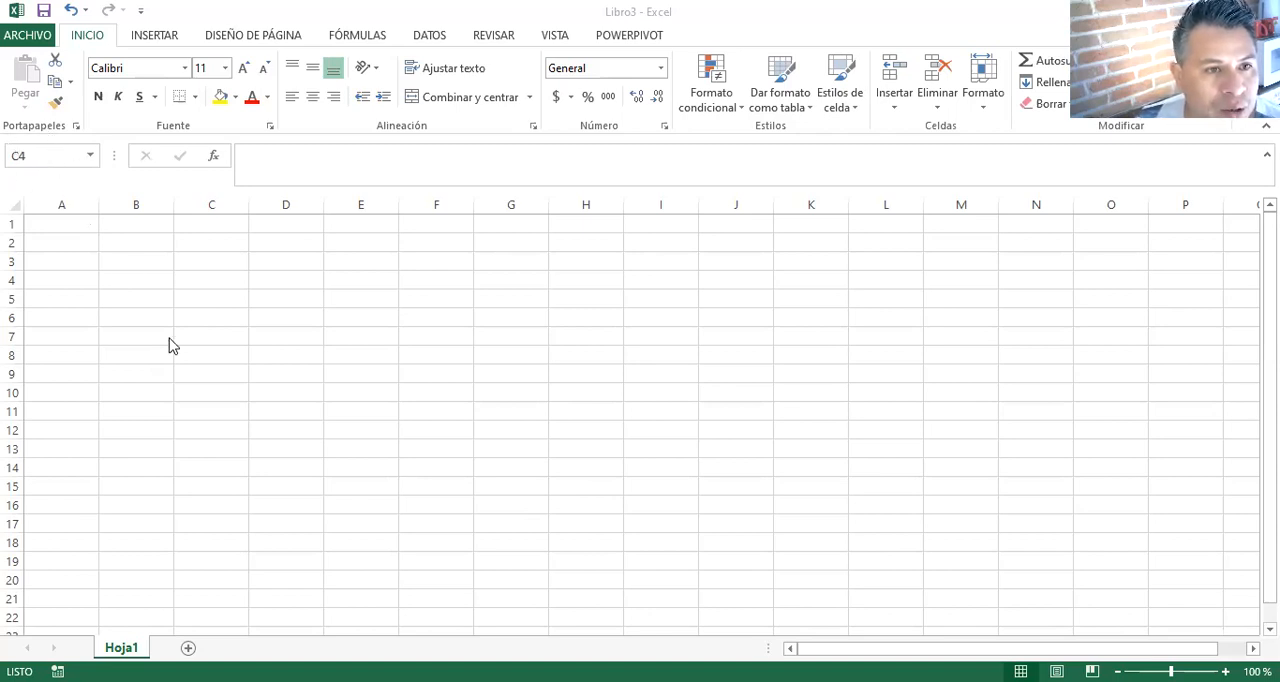
- Select cells F6, G8, D4, A3, B8 and B2 in turn and compare each one's reference with its column and row
left_click(157, 271)
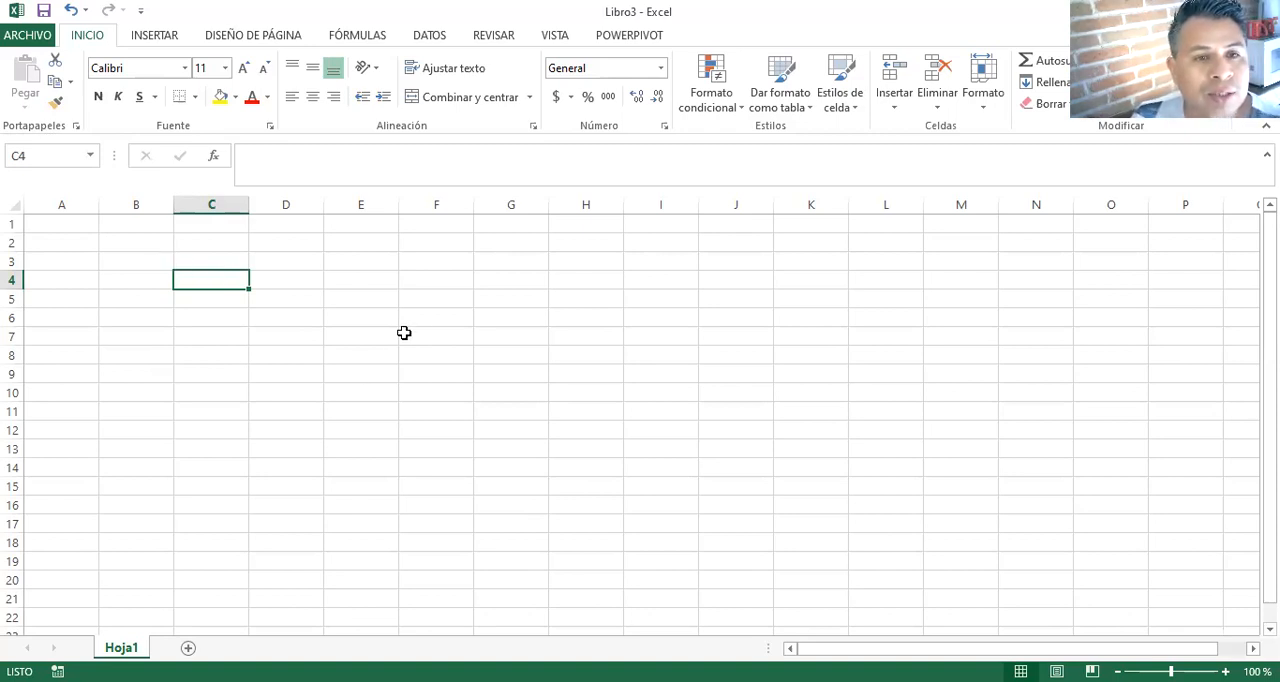
left_click(436, 310)
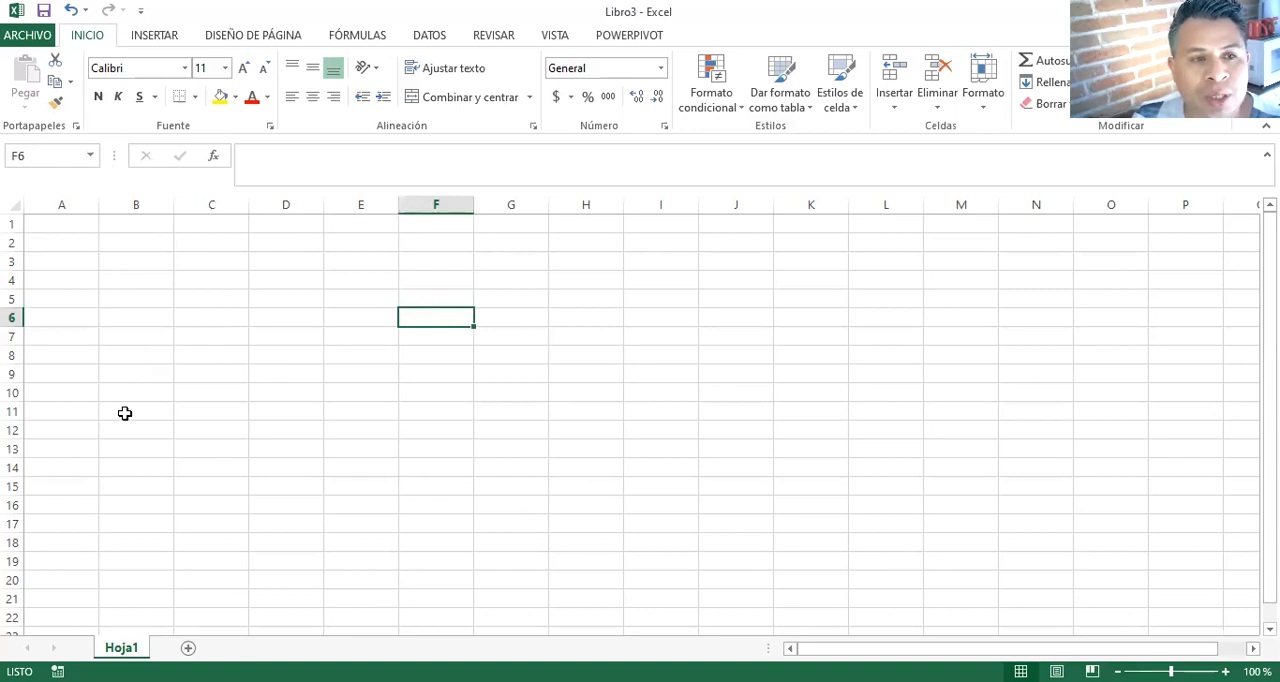
left_click(520, 357)
left_click(271, 280)
left_click(46, 265)
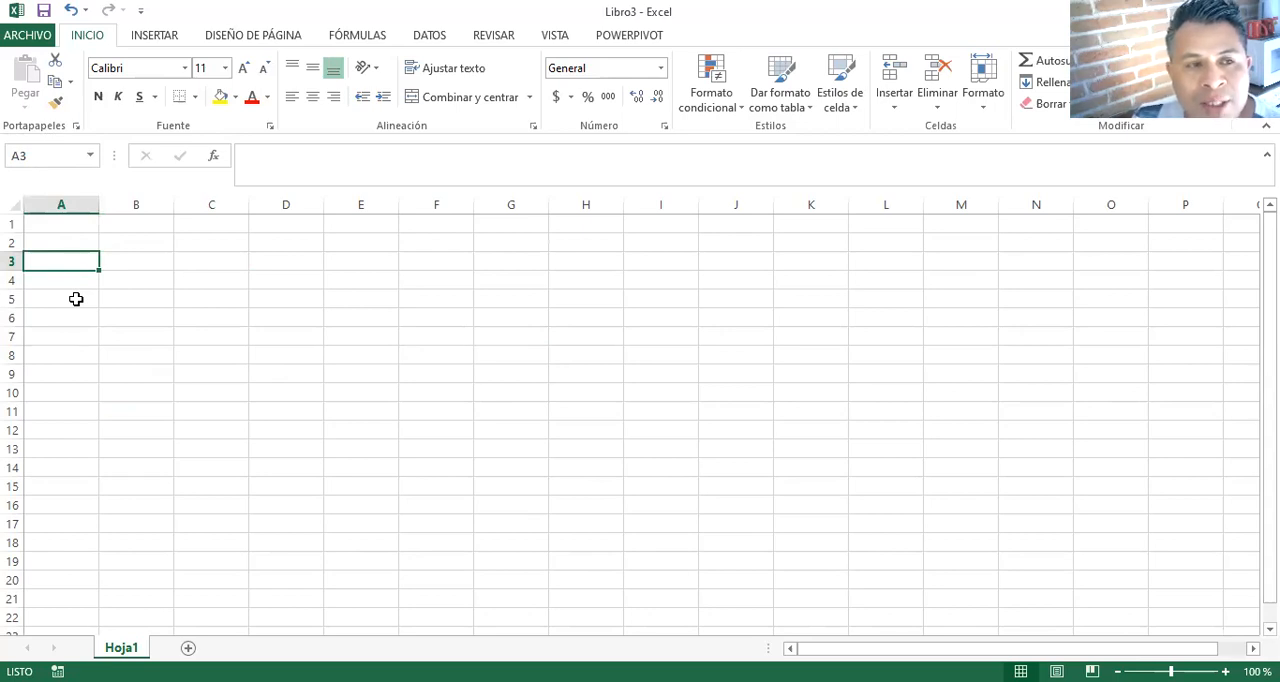
left_click(133, 348)
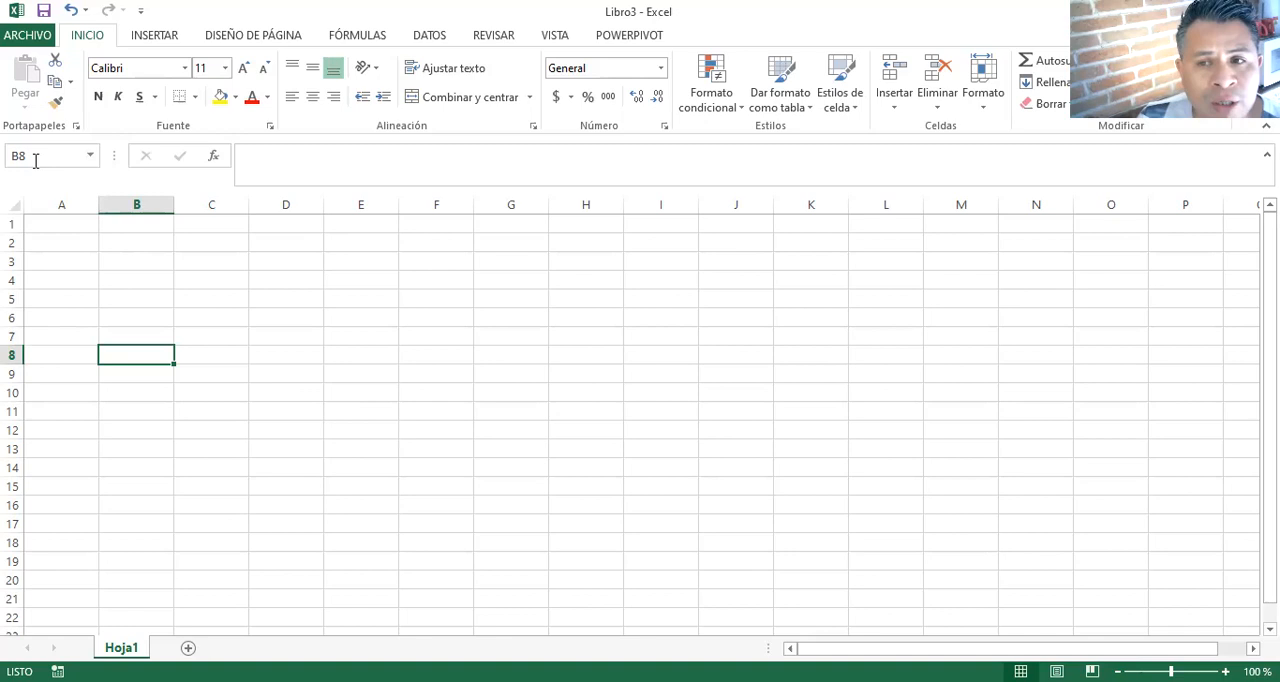
left_click(142, 246)
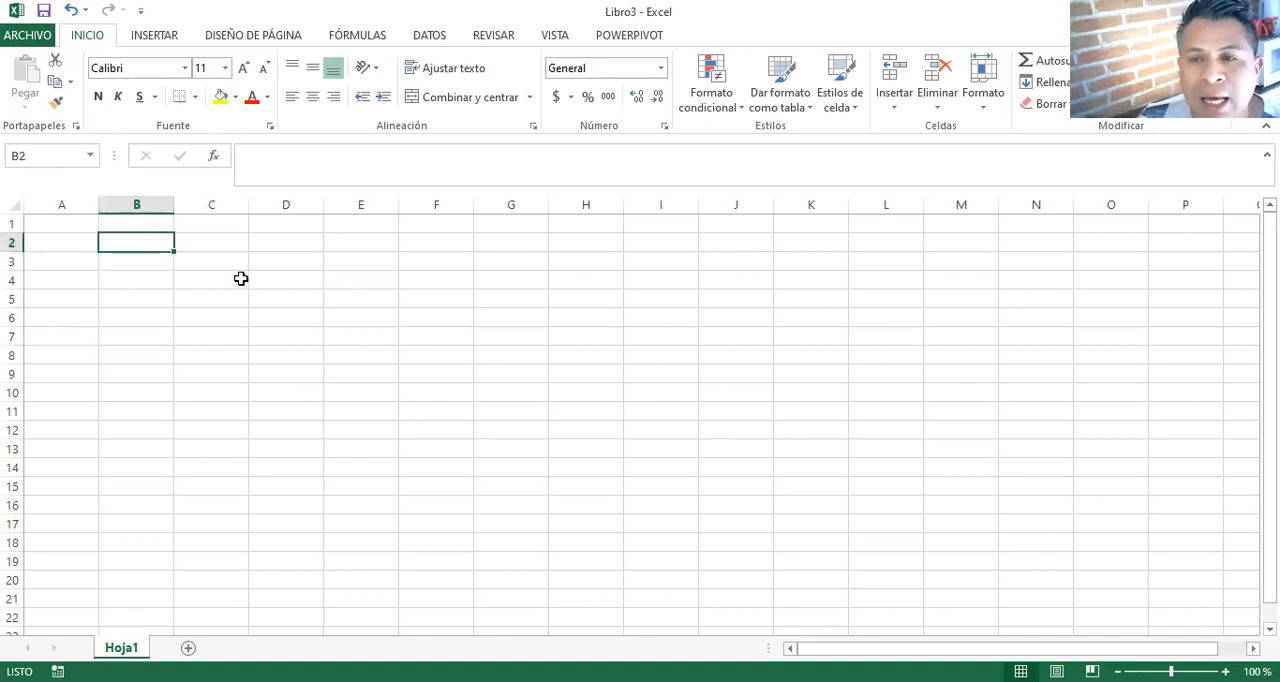
- Go directly to cell F100 by entering its reference
left_click(31, 154)
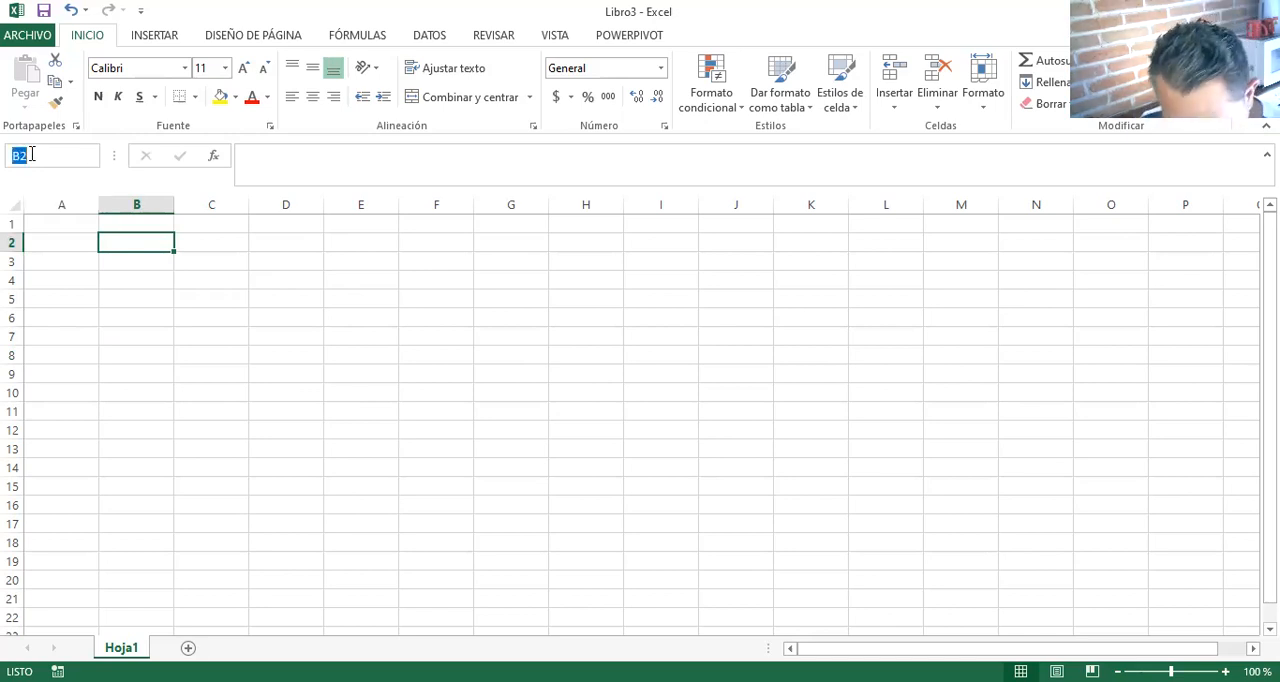
type("F10")
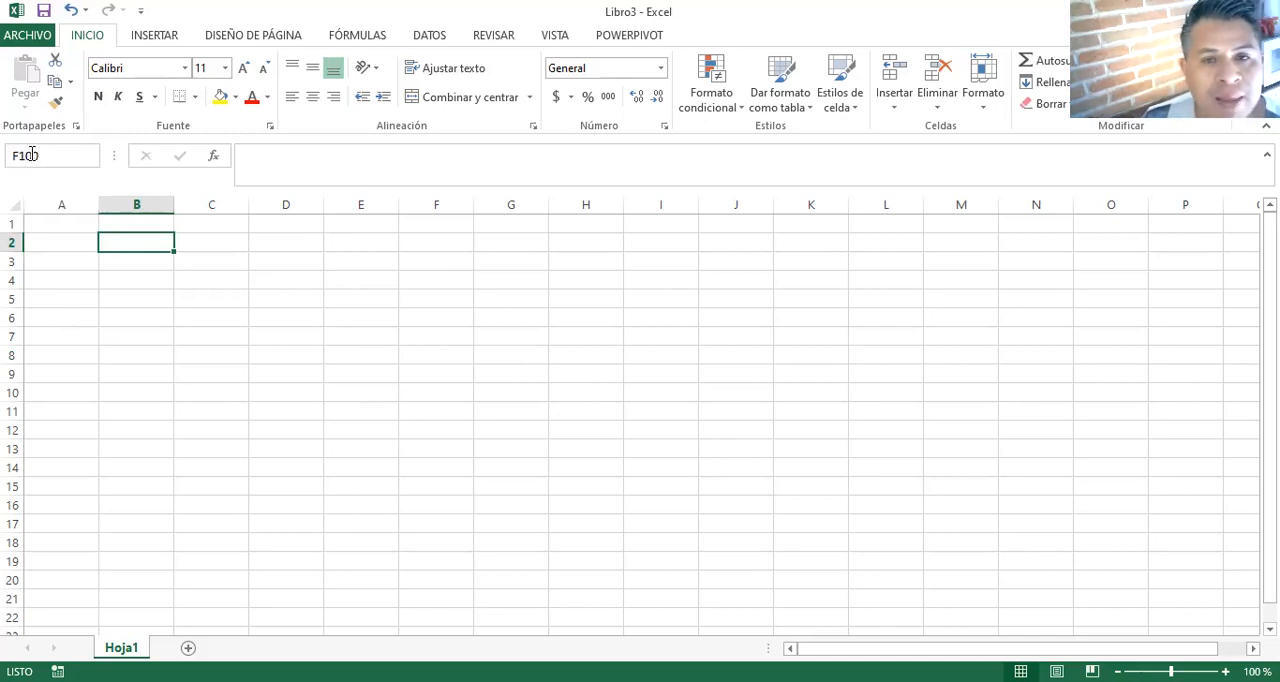
type("0")
key("Return")
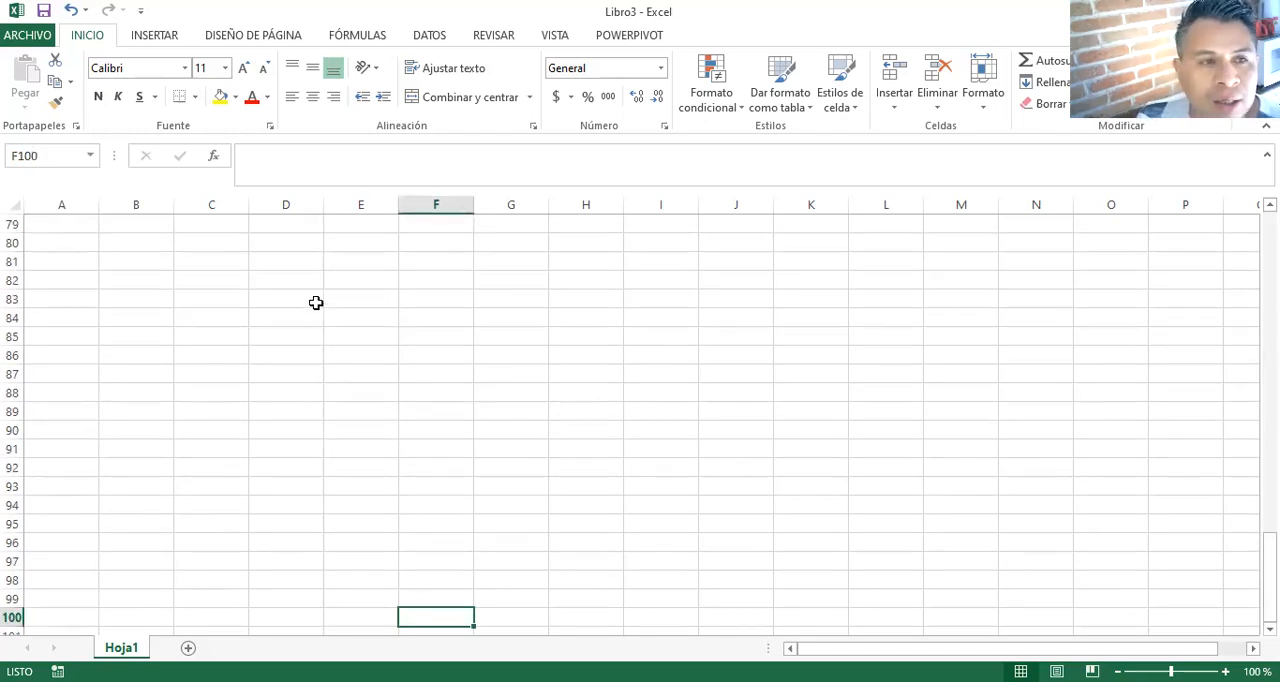
- Return directly to cell A1 by entering its reference
left_click(60, 154)
type("A1")
key("Return")
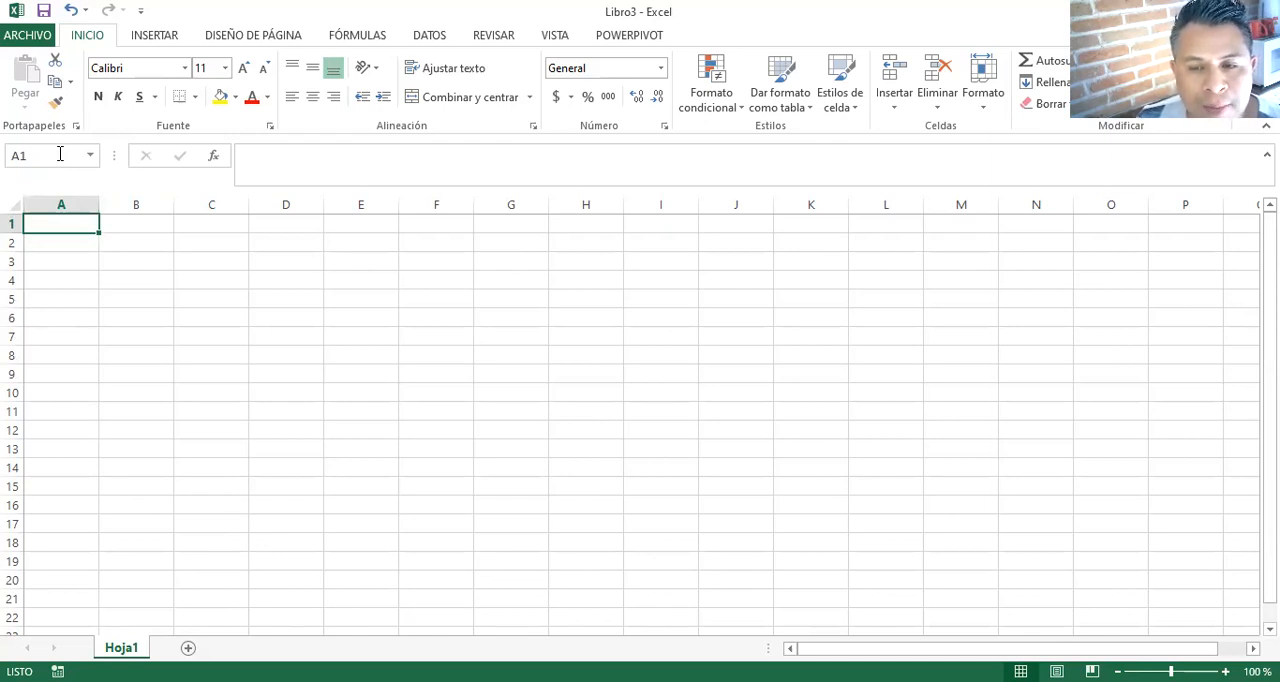
- Enter the heading CONCEPTO in cell B2
left_click(123, 256)
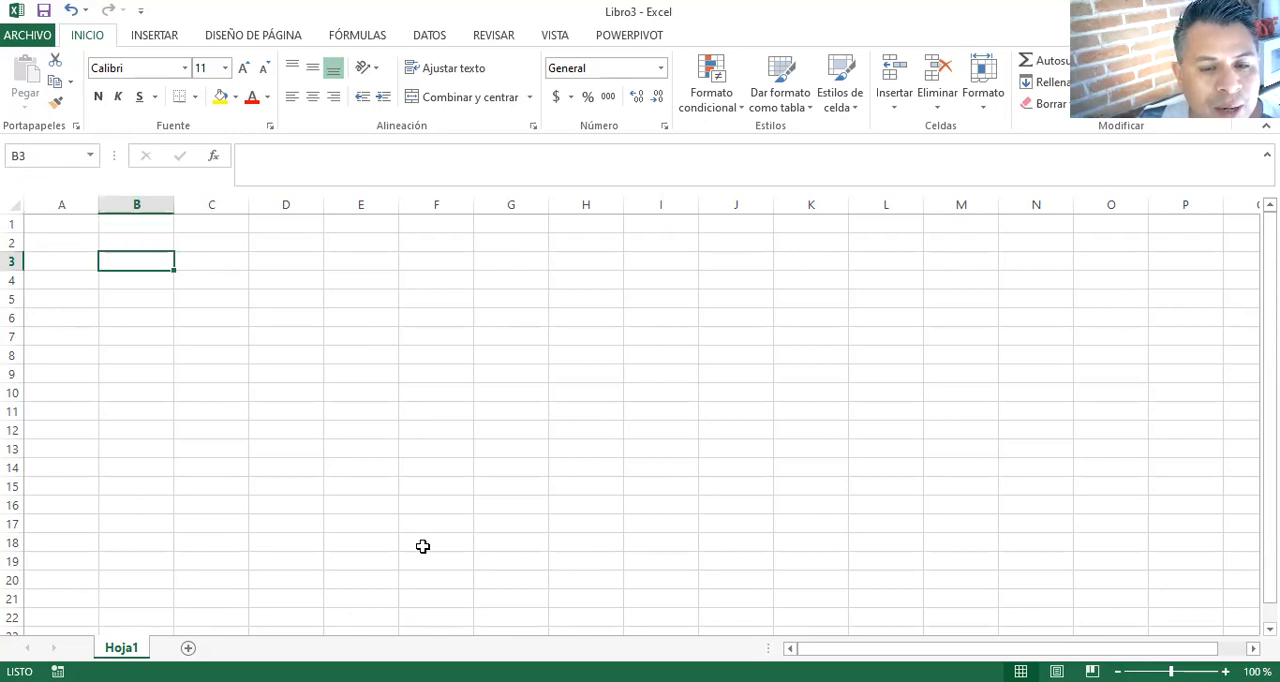
left_click(120, 246)
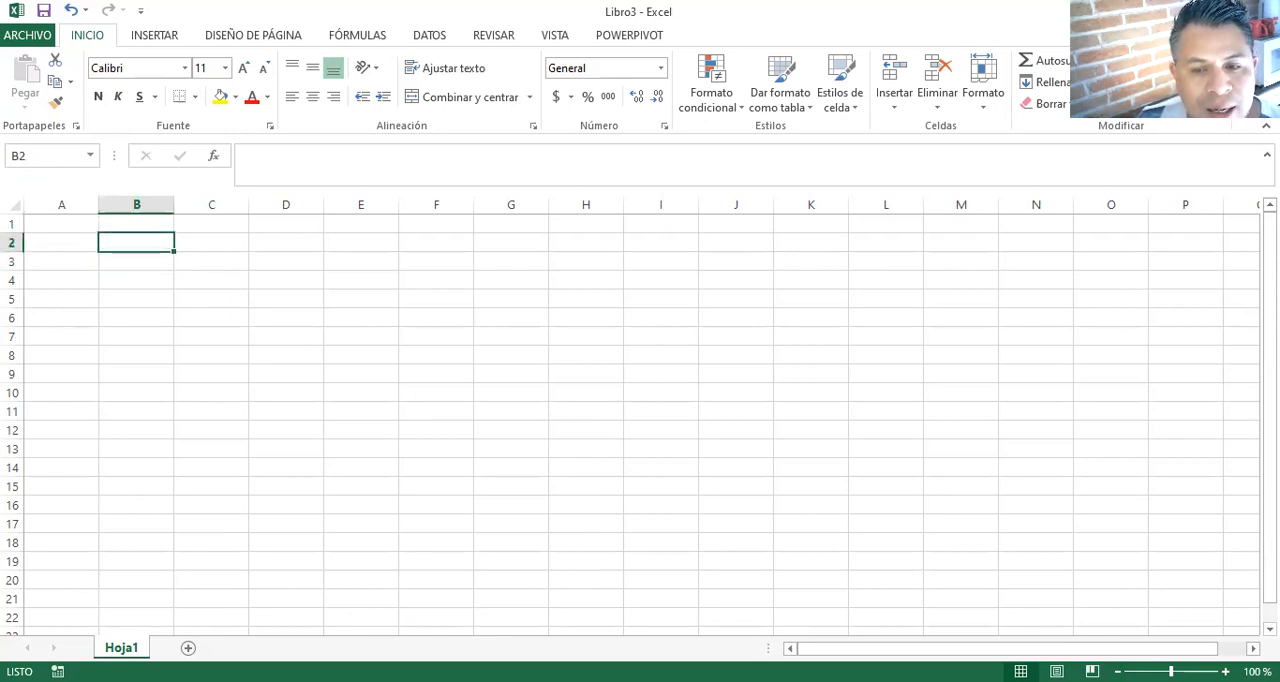
key("alt+Tab")
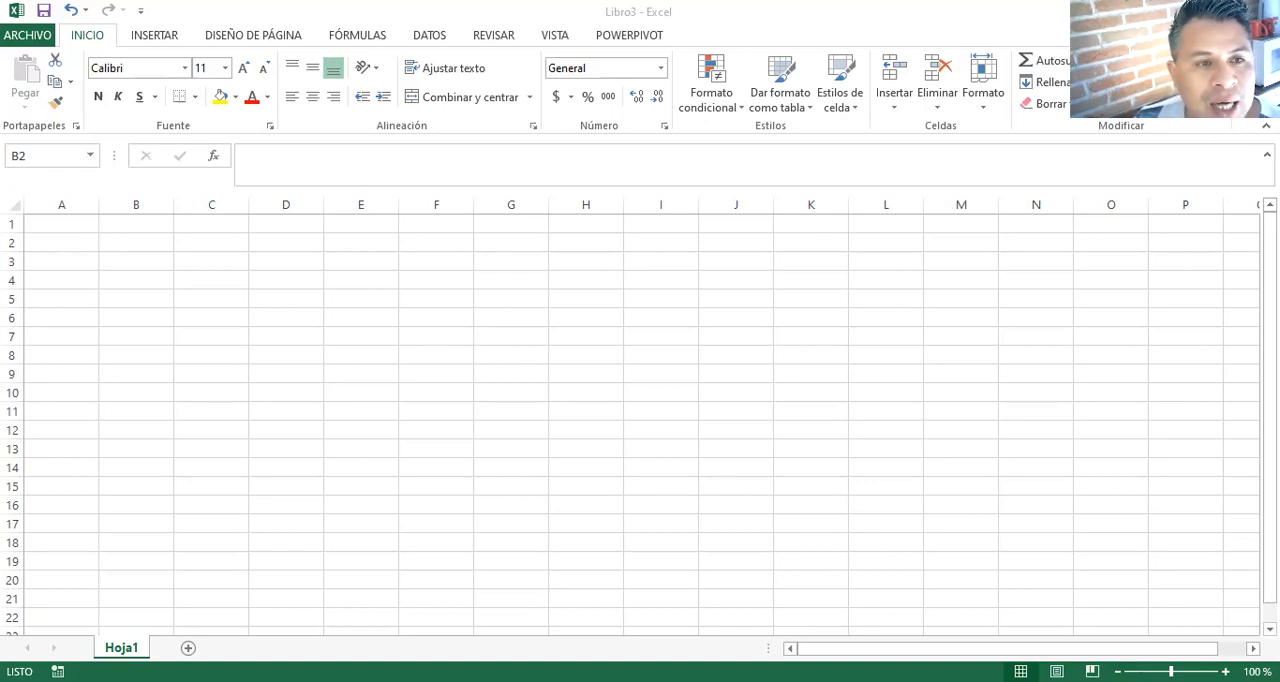
left_click(157, 251)
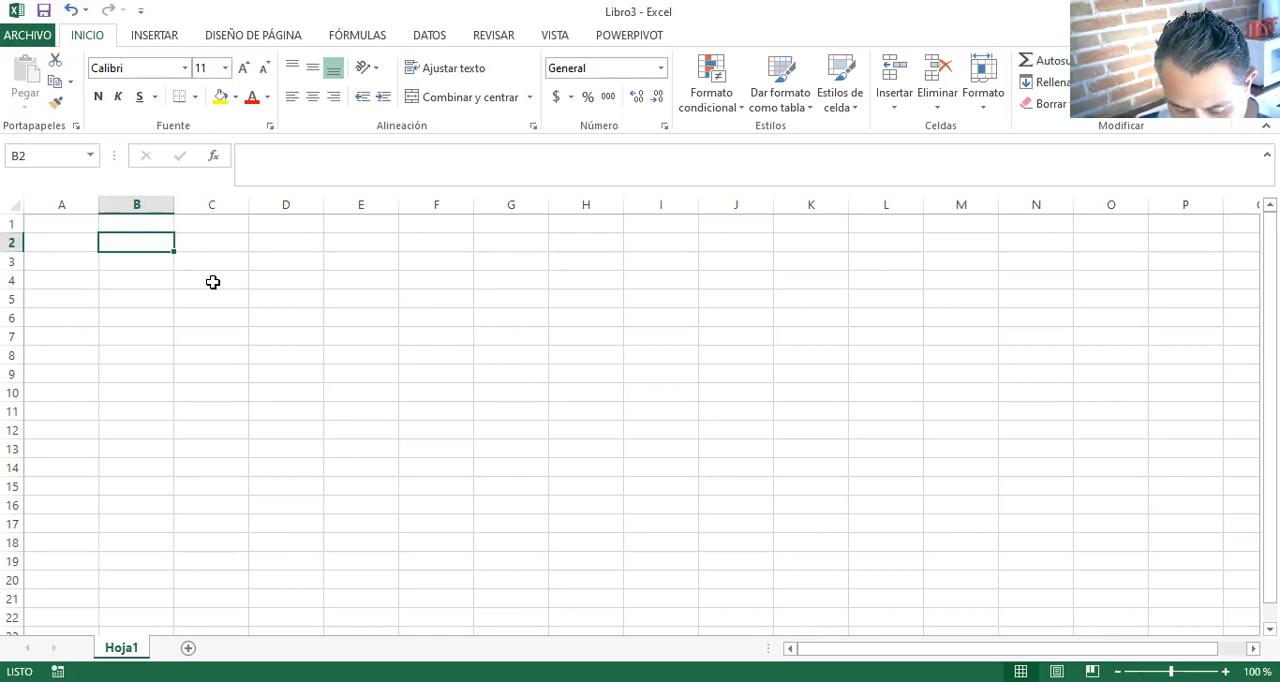
type("CONCEPTO")
key("Return")
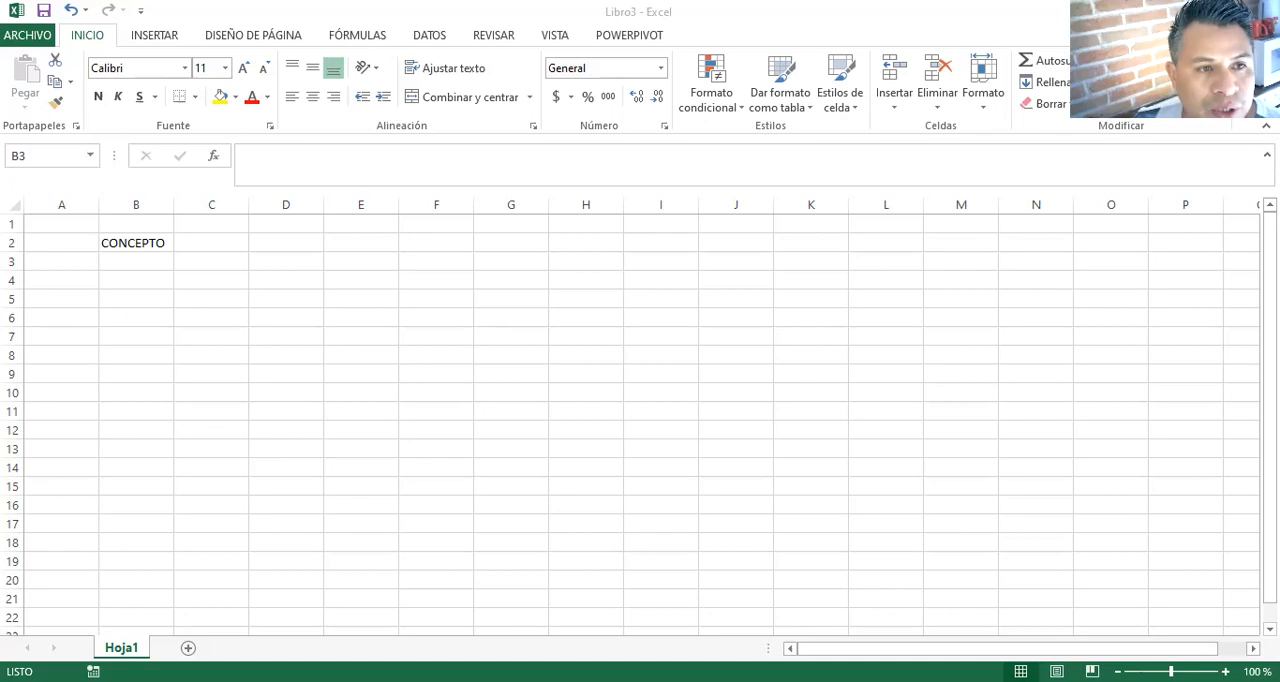
- Enter the concepts LUZ, AGUA, ALIMENTOS and PASAJES in cells B3 to B6, below the CONCEPTO heading
left_click(175, 292)
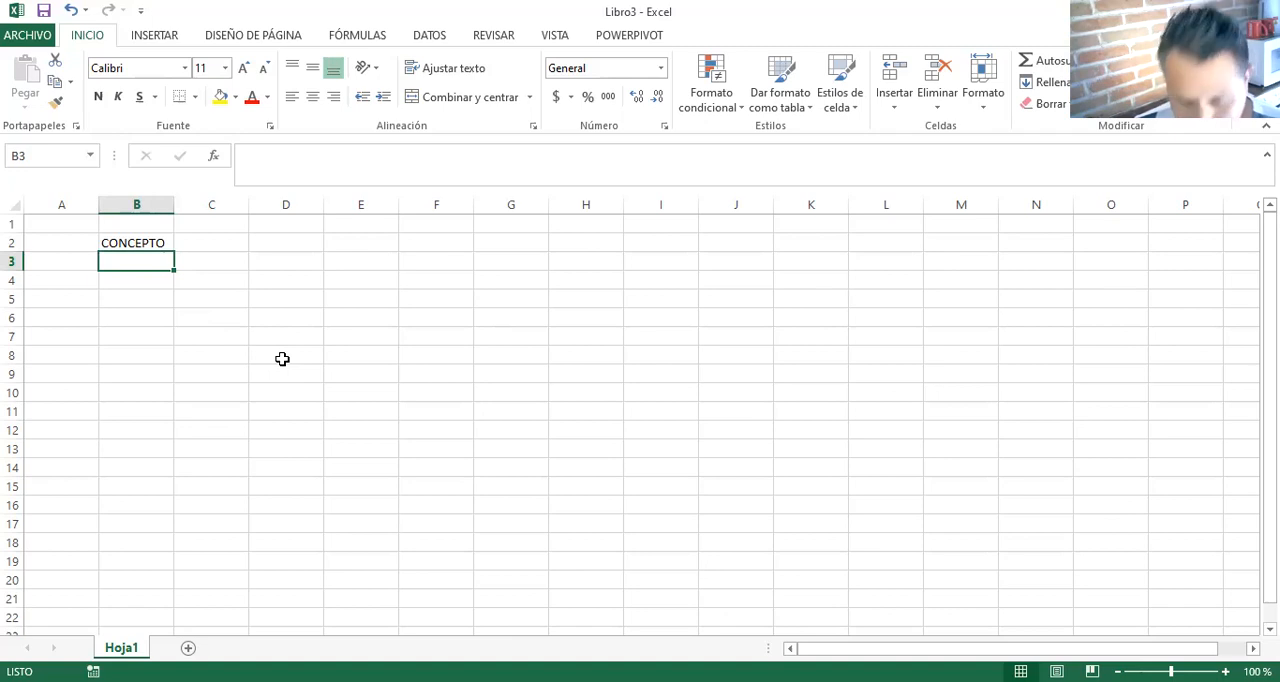
type("LUZ")
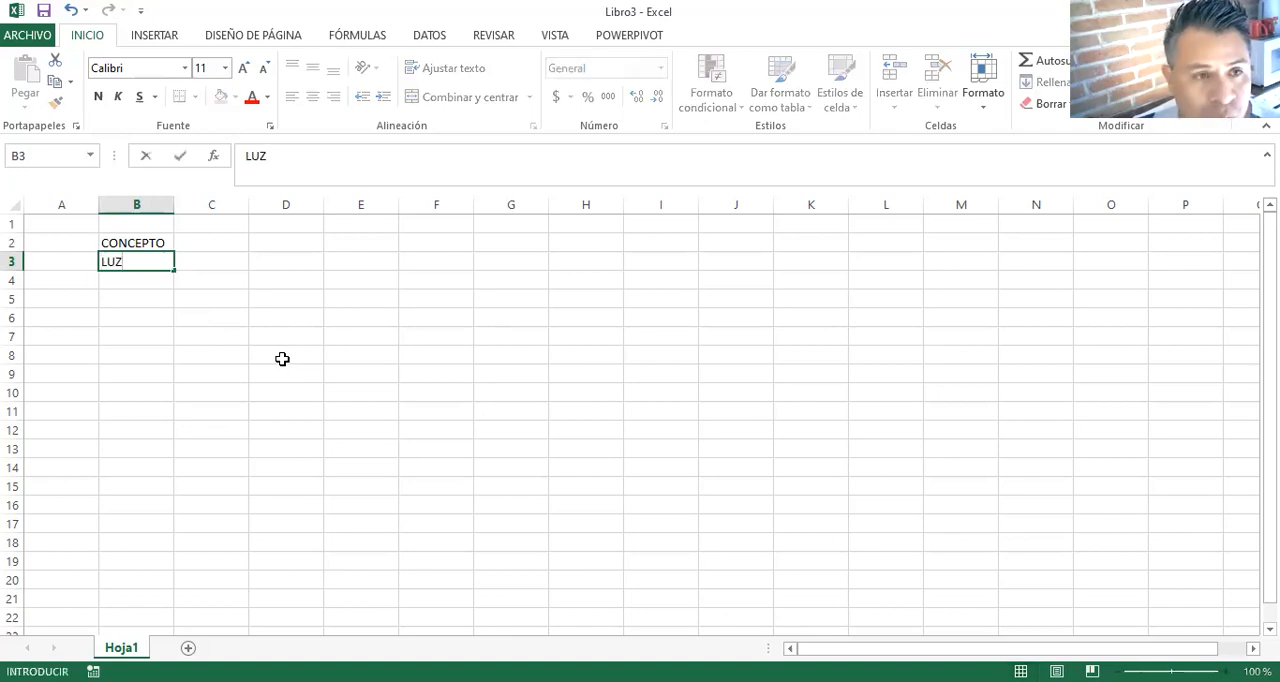
key("Return")
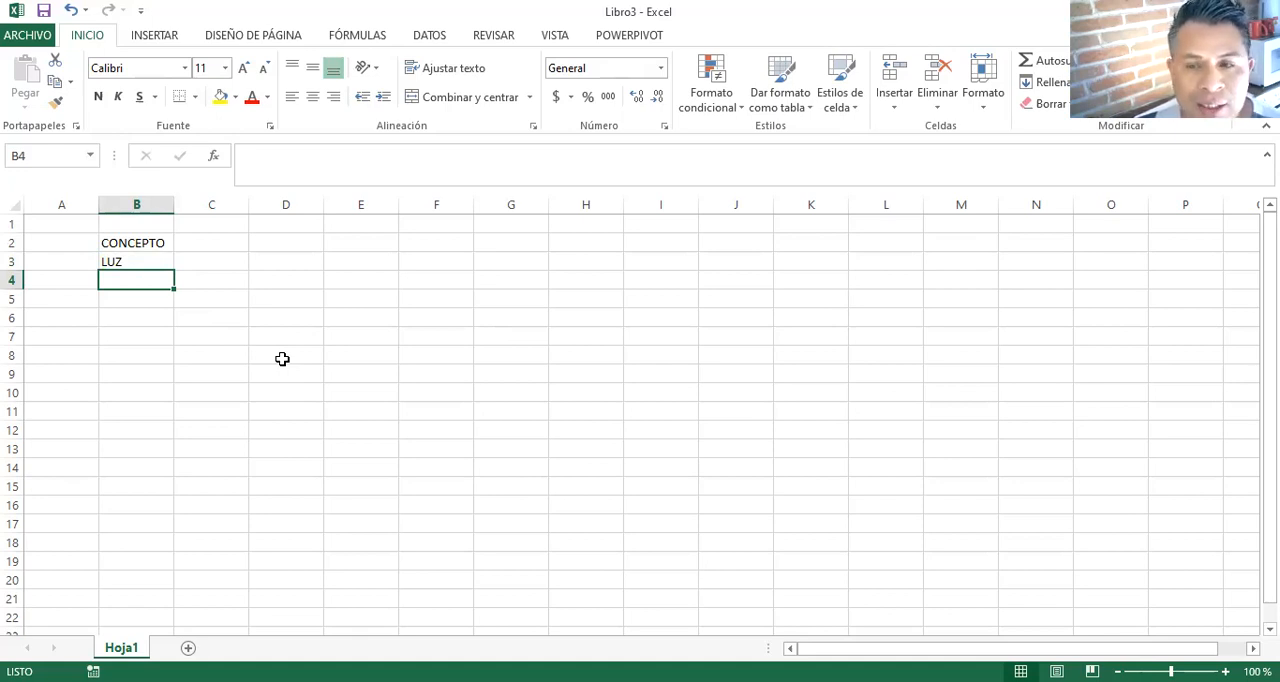
type("AGUA")
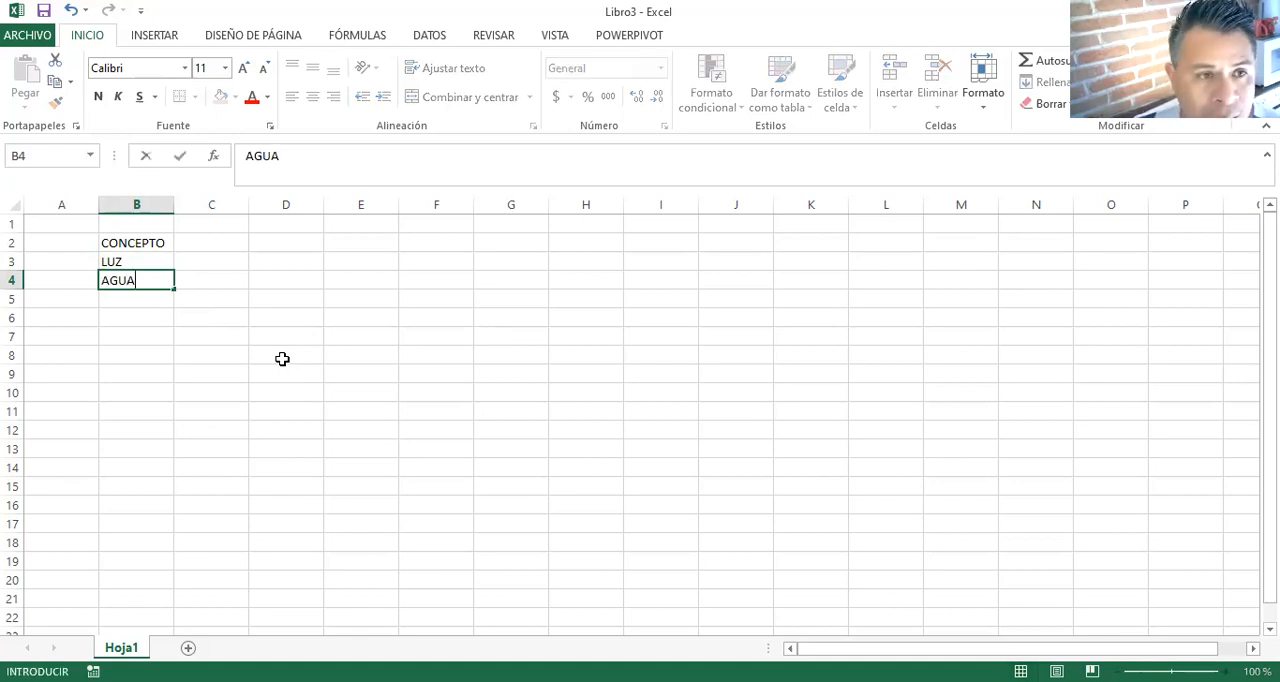
key("Return")
type("ALIMENTOS")
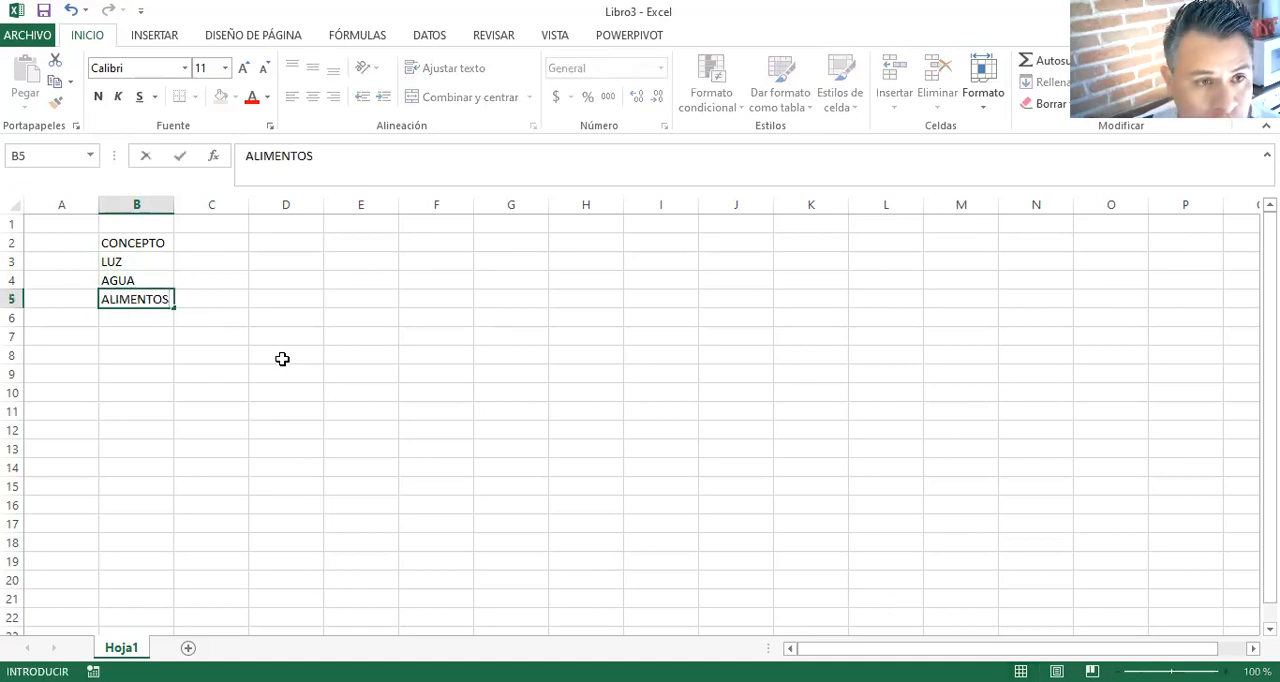
key("Return")
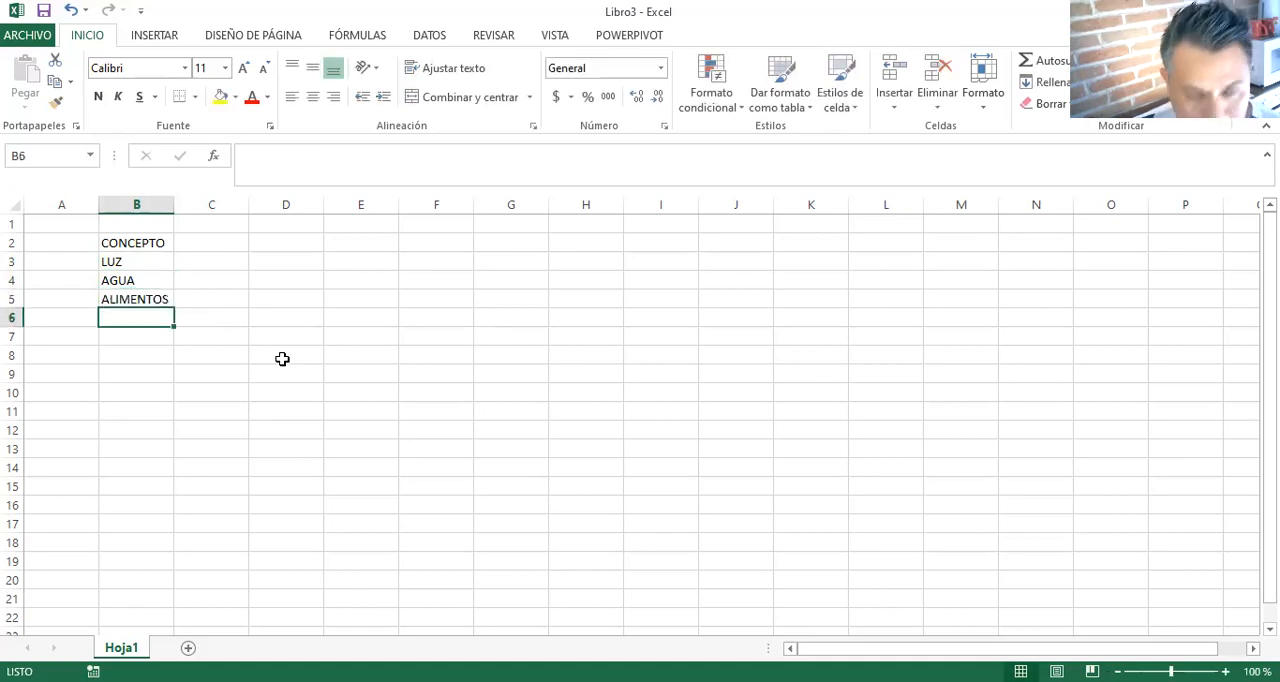
type("PASAJES")
key("Return")
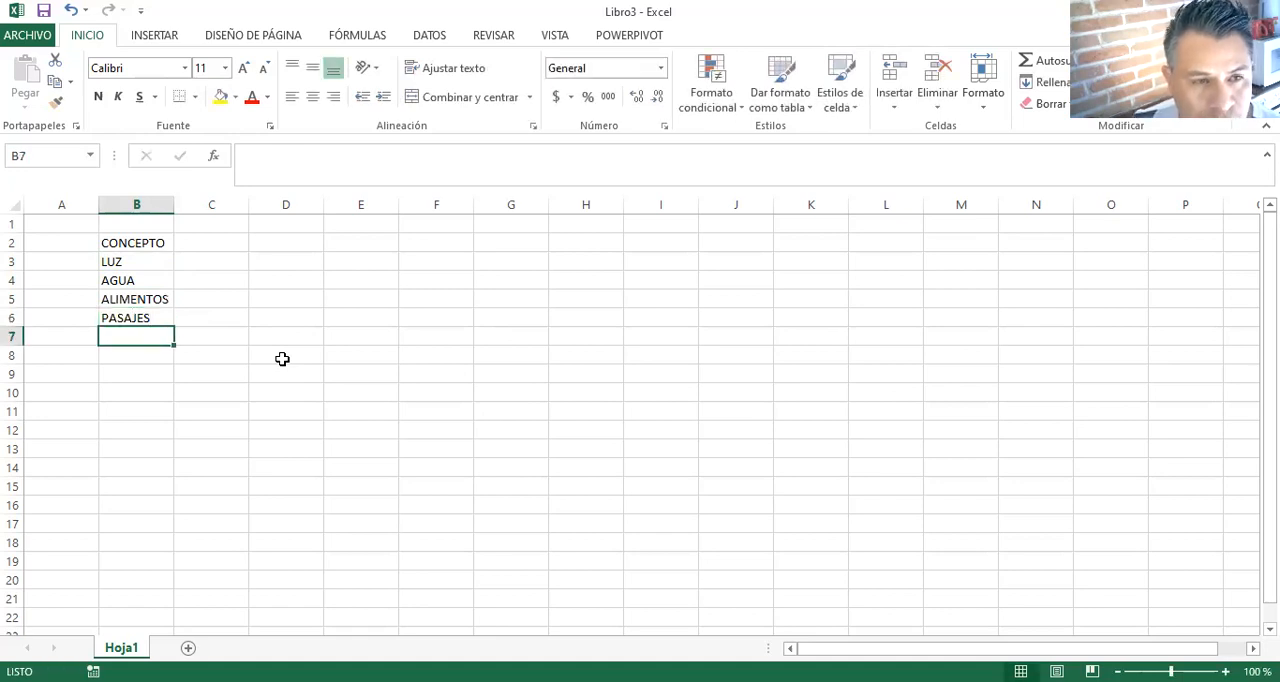
- Continue the concept list with RENTA, INTERNET and GAS in cells B7 to B9
type("RENTA")
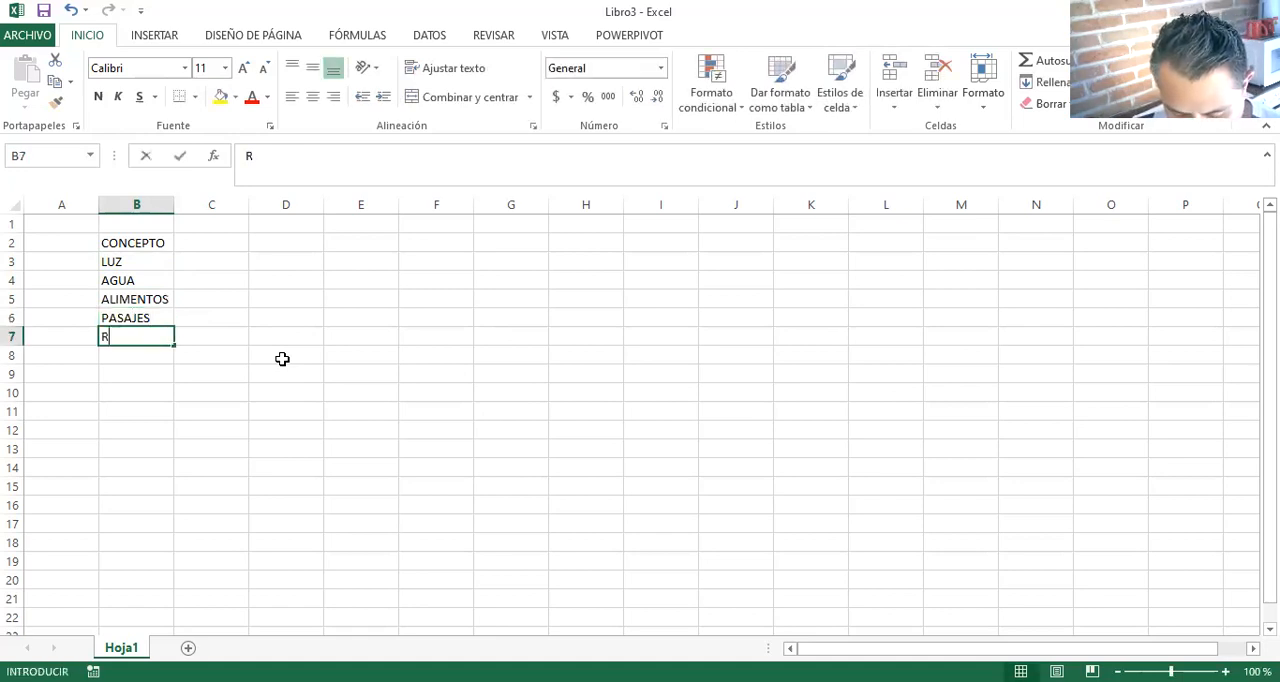
key("Return")
type("INTERNET")
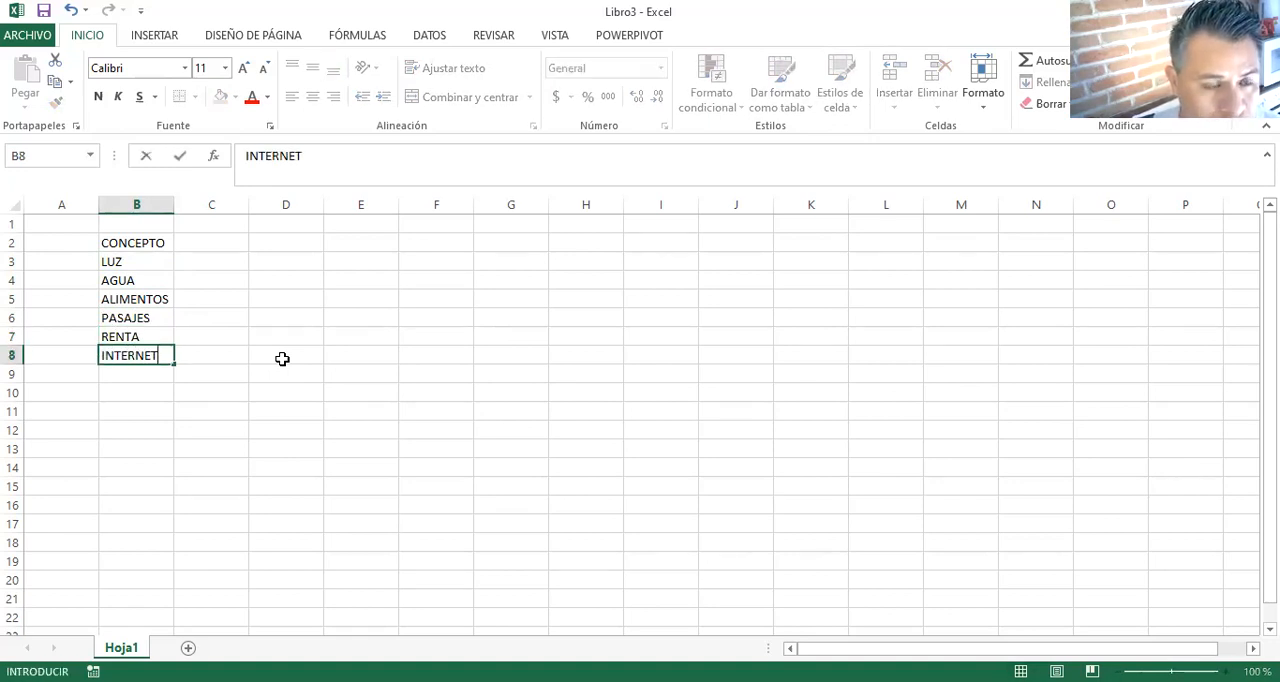
key("Return")
type("GAS")
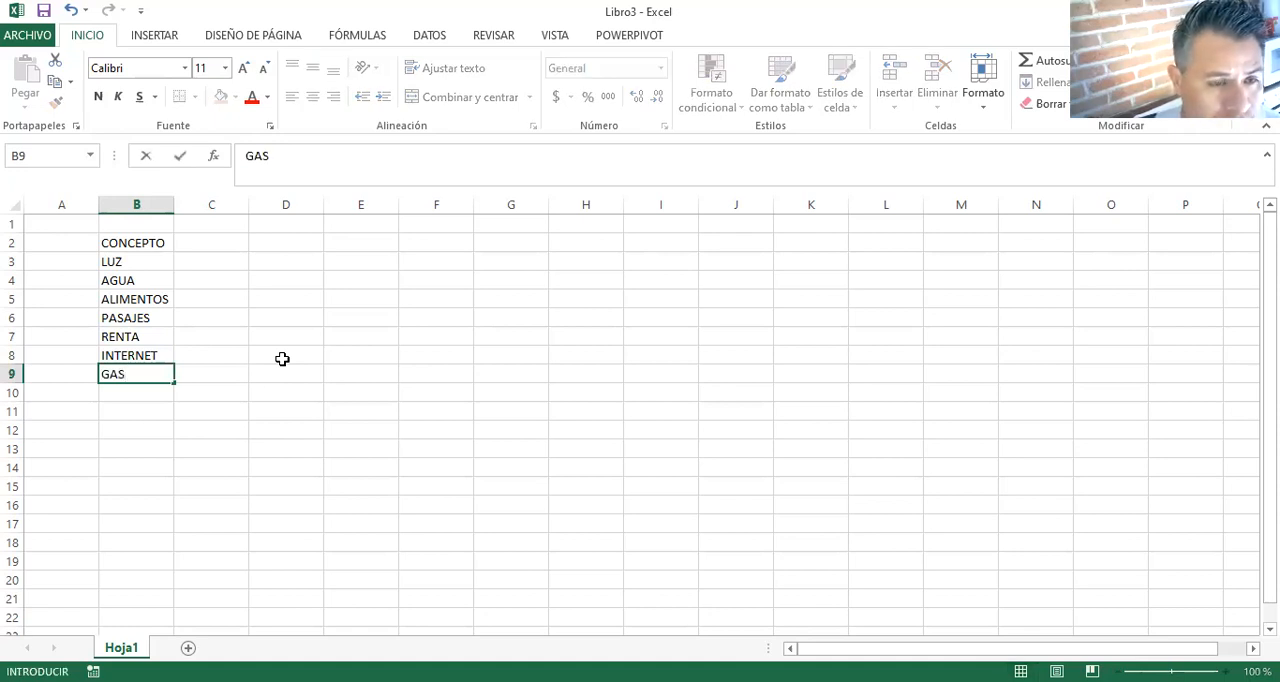
key("Return")
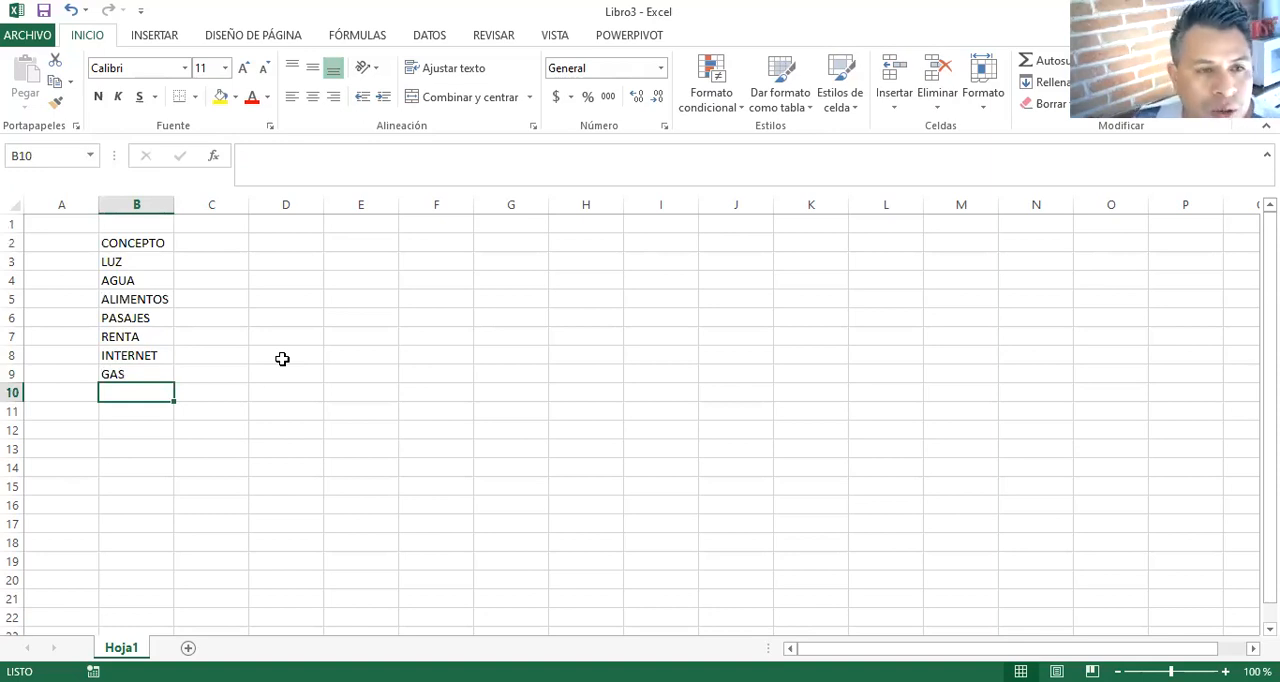
- Enter the heading MONTO in cell C2, beside the CONCEPTO heading
left_click(220, 243)
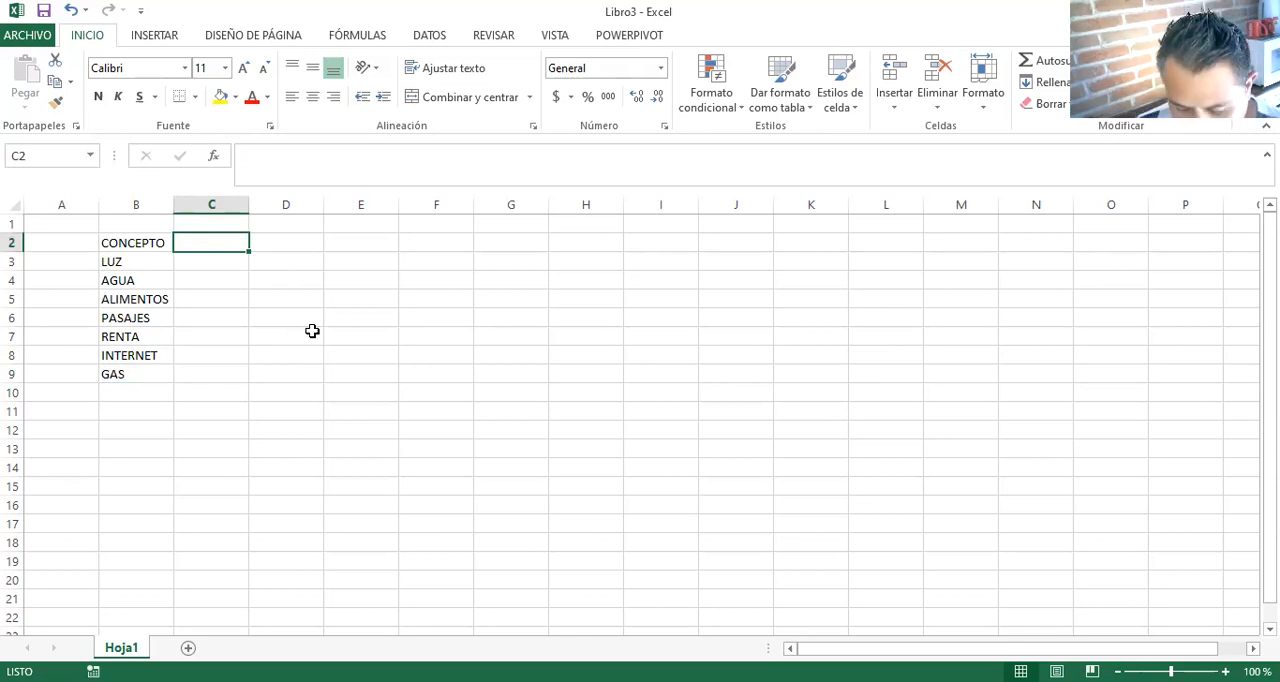
type("MONTO")
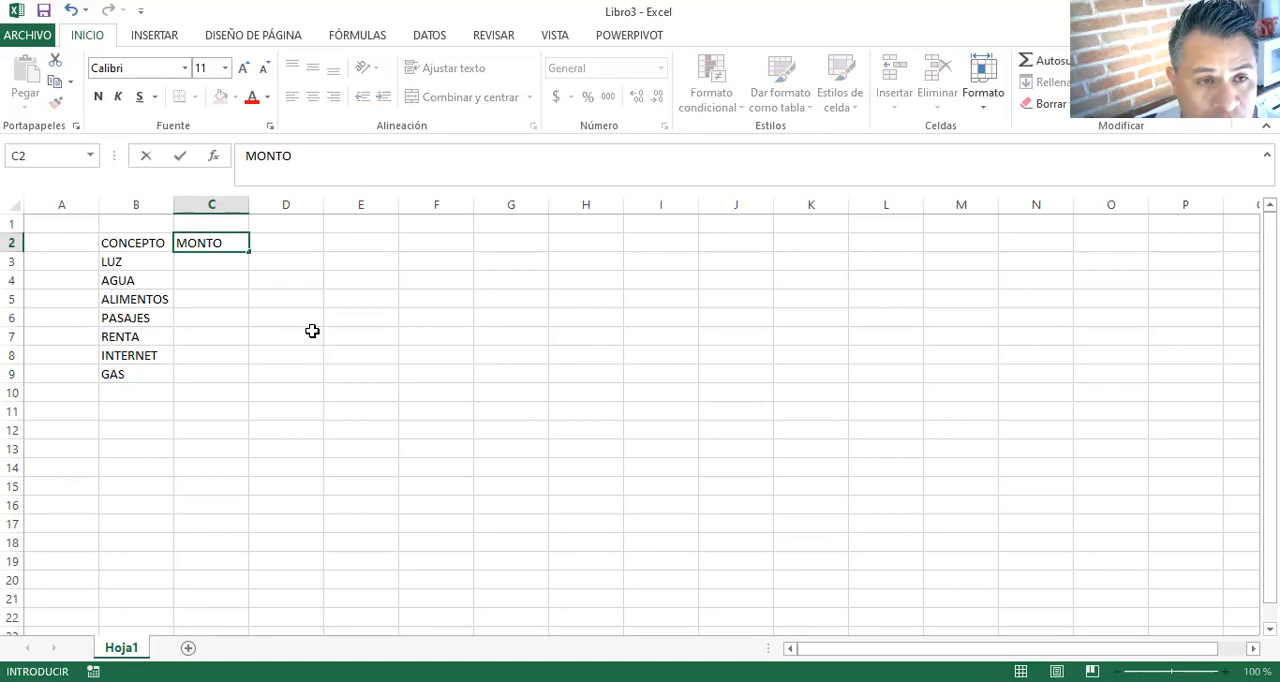
key("Return")
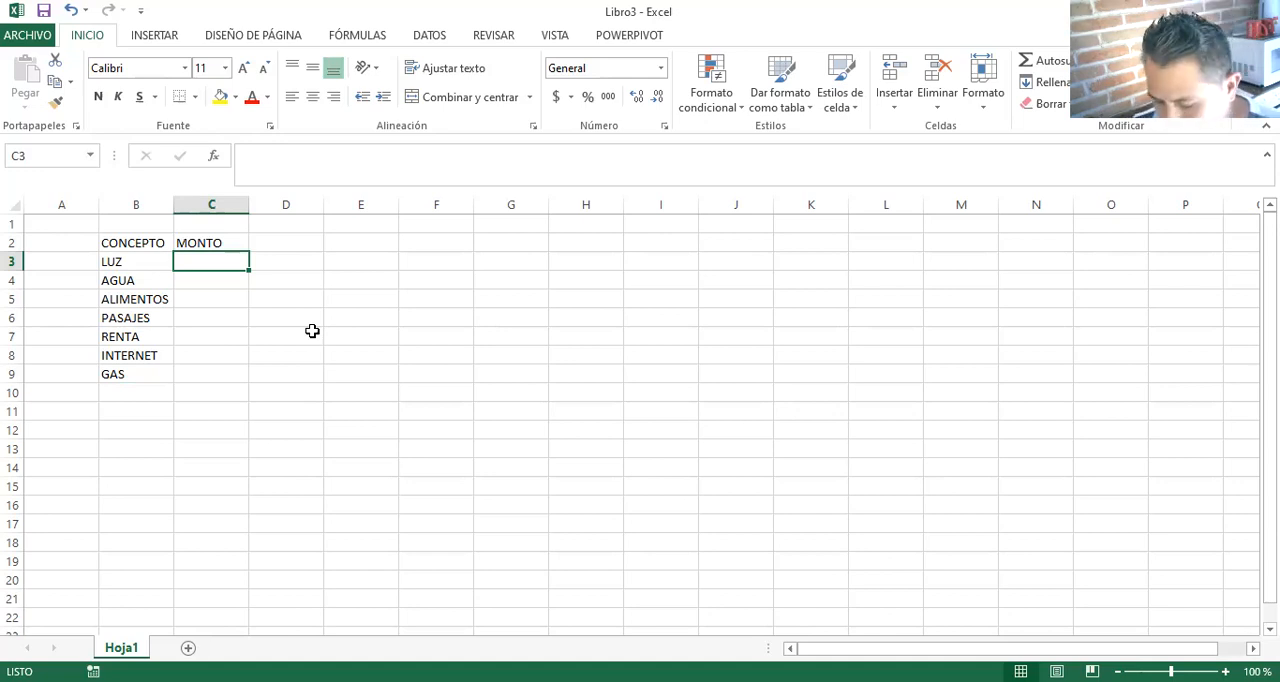
- Enter the amounts 256 for LUZ, 450 for AGUA and 1500 for ALIMENTOS in cells C3 to C5
type("256")
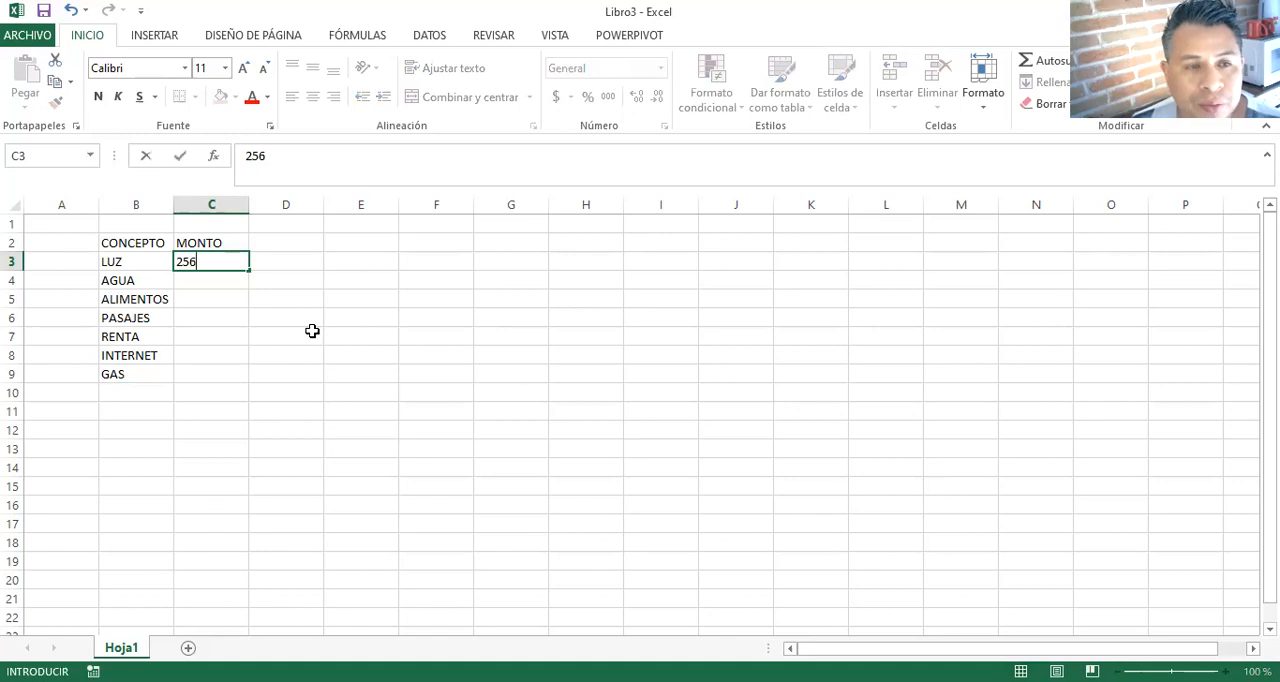
key("Return")
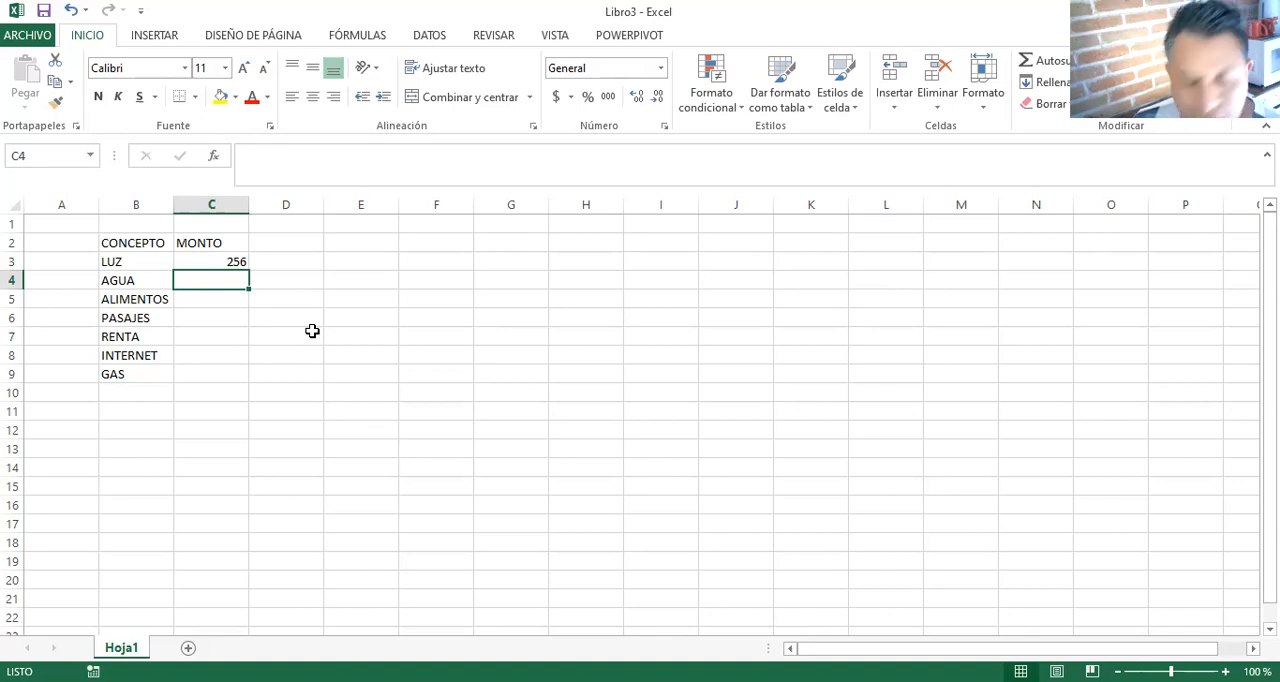
type("450")
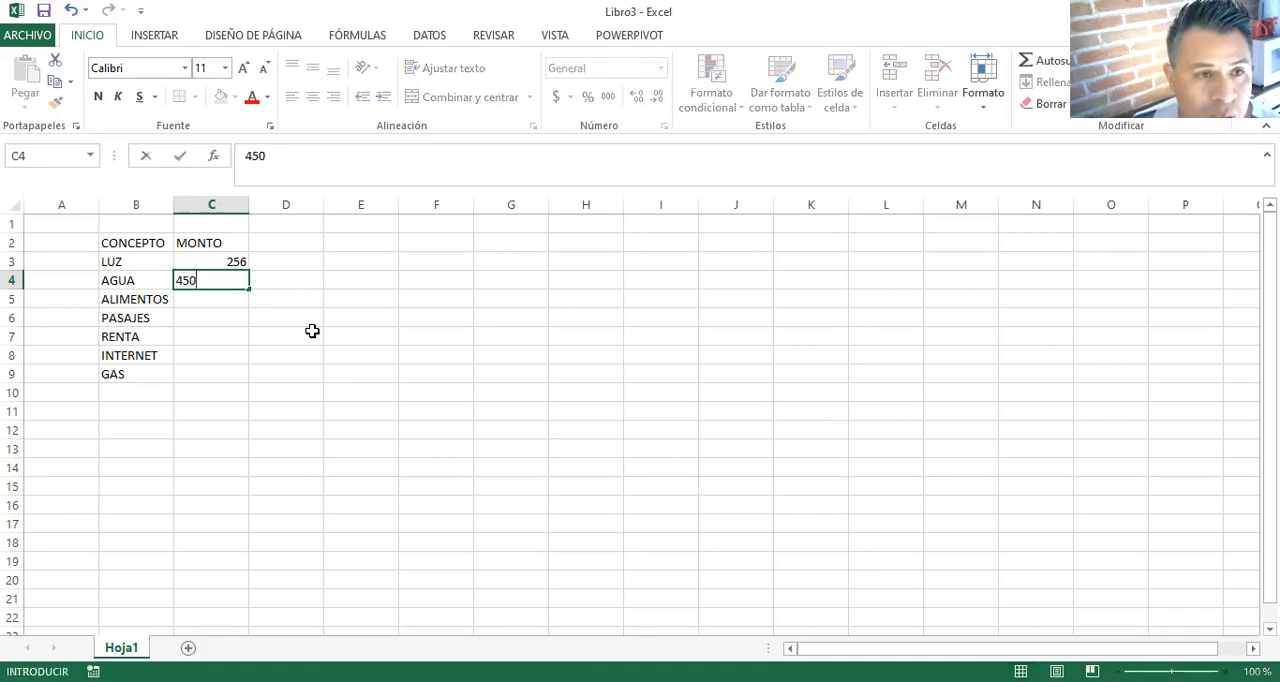
key("Return")
type("15")
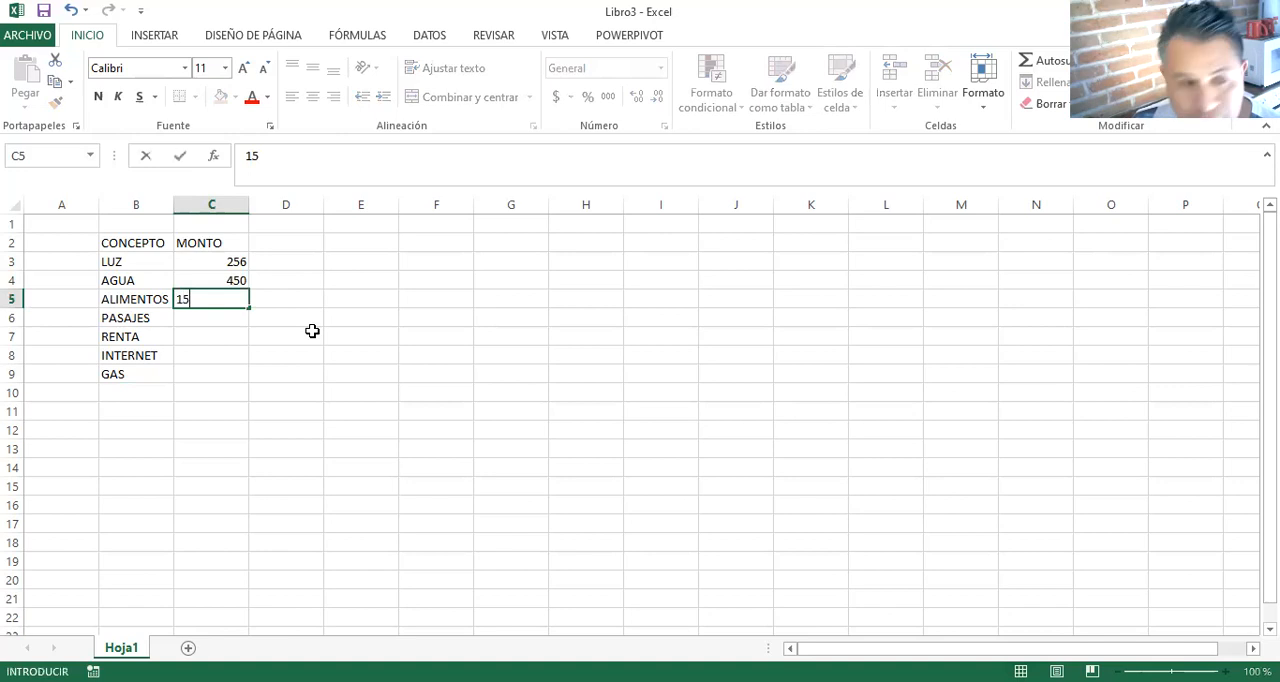
type("00")
key("Return")
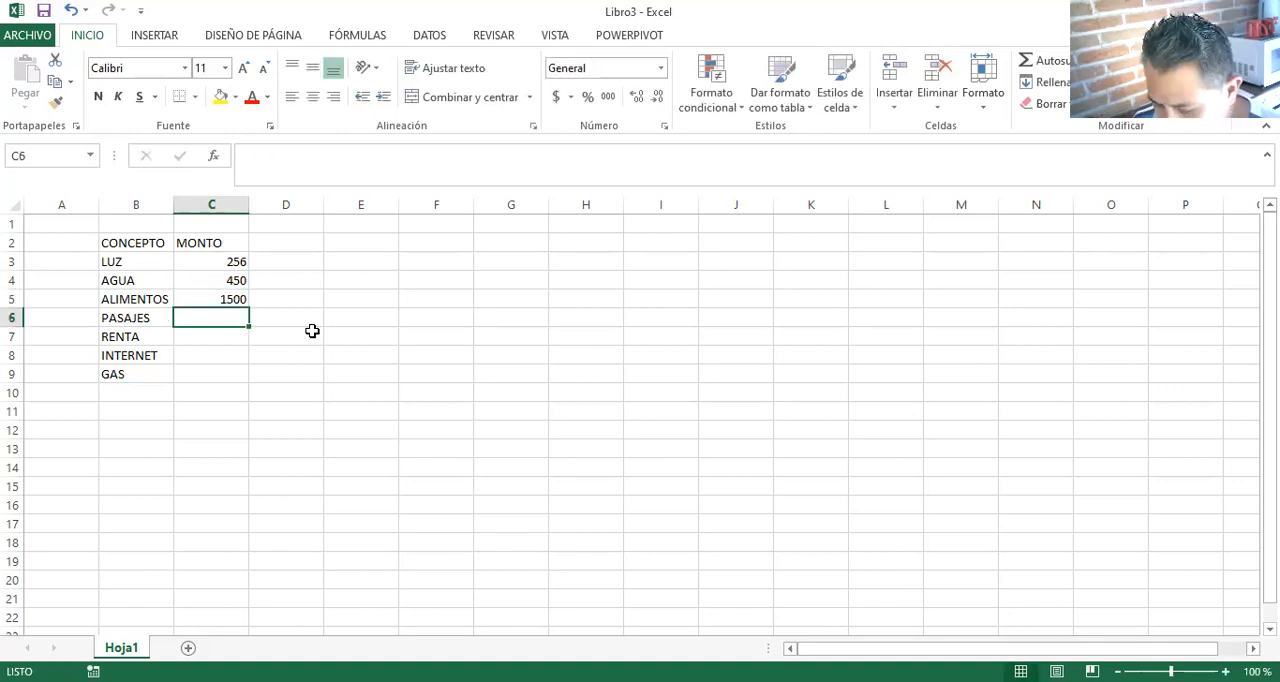
- Enter the amounts 700 for PASAJES, 2500 for RENTA, 780 for INTERNET and 356 for GAS in cells C6 to C9
type("700")
key("Return")
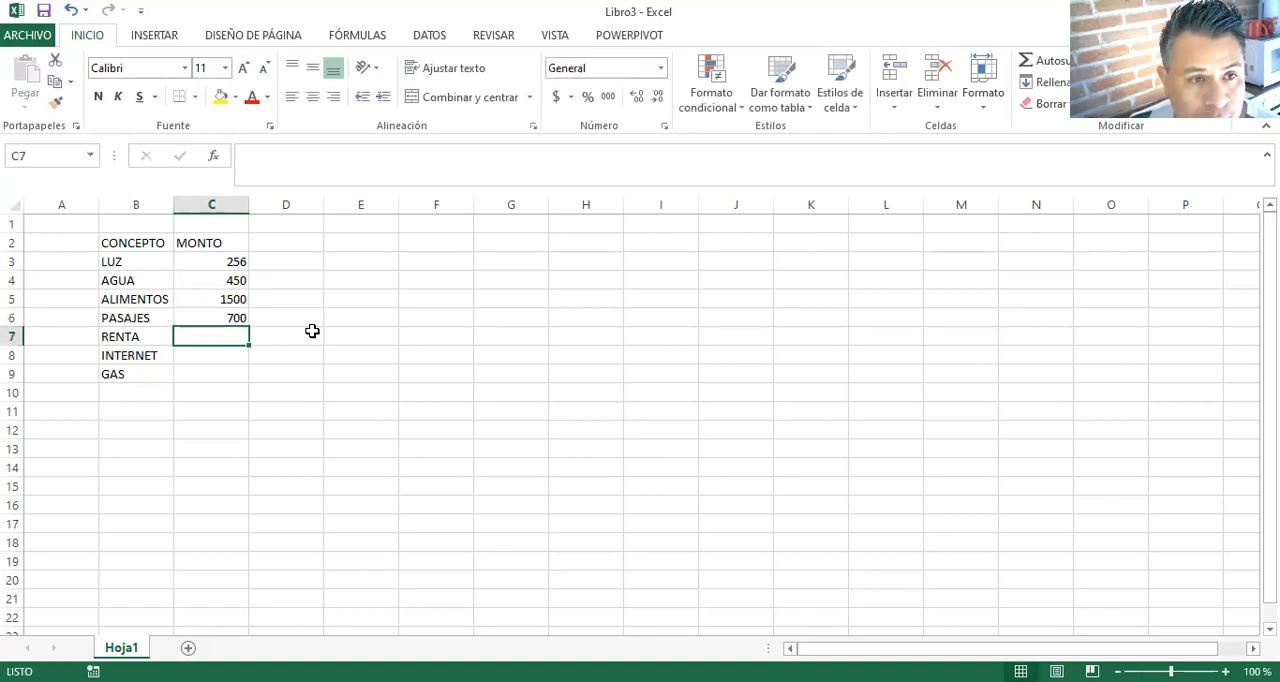
type("2500")
key("Return")
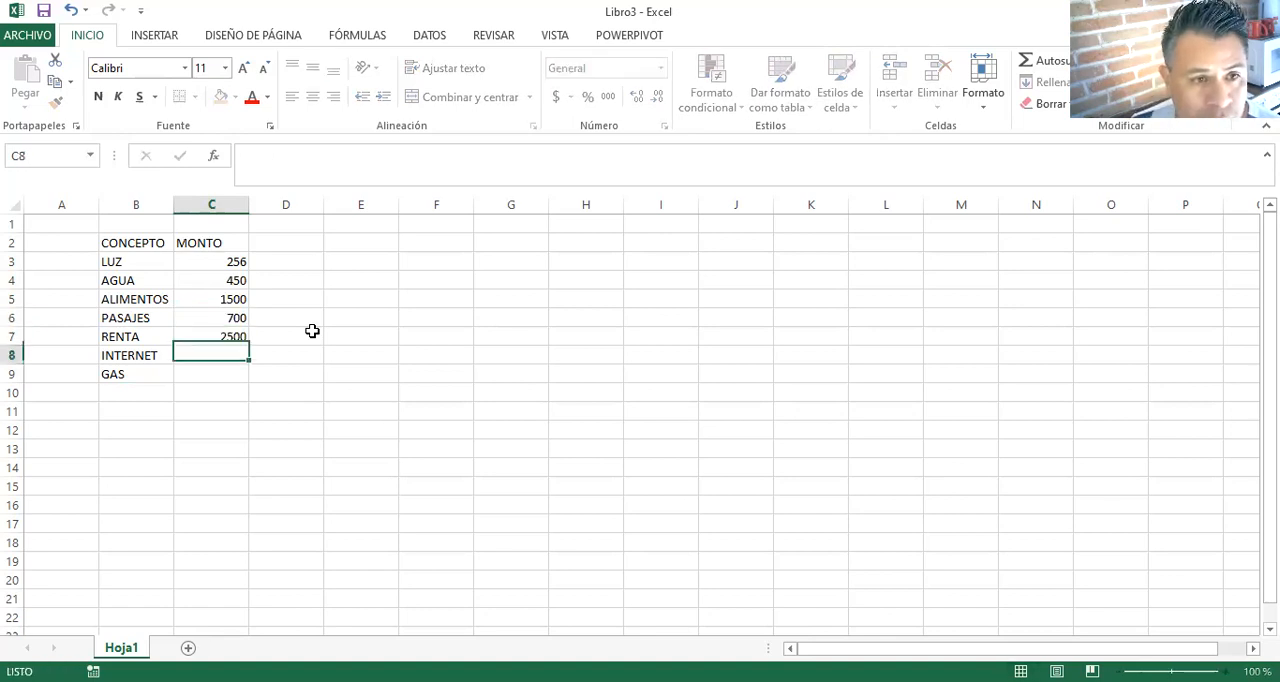
type("780")
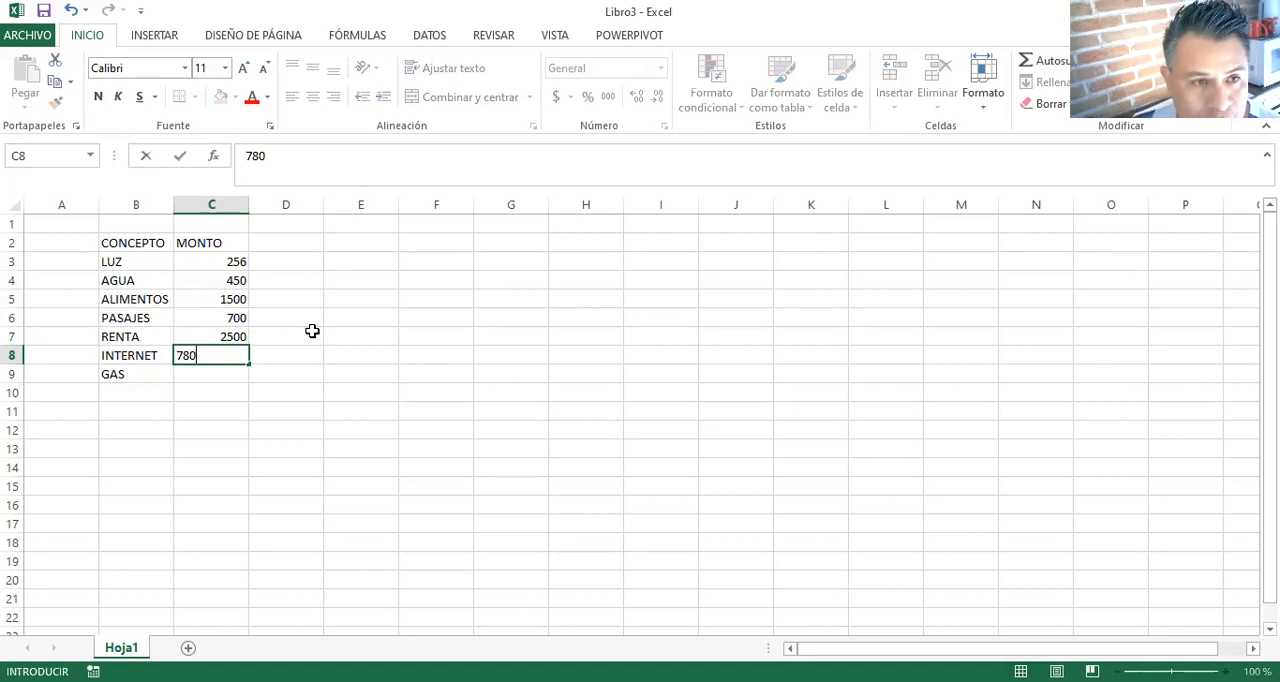
key("Return")
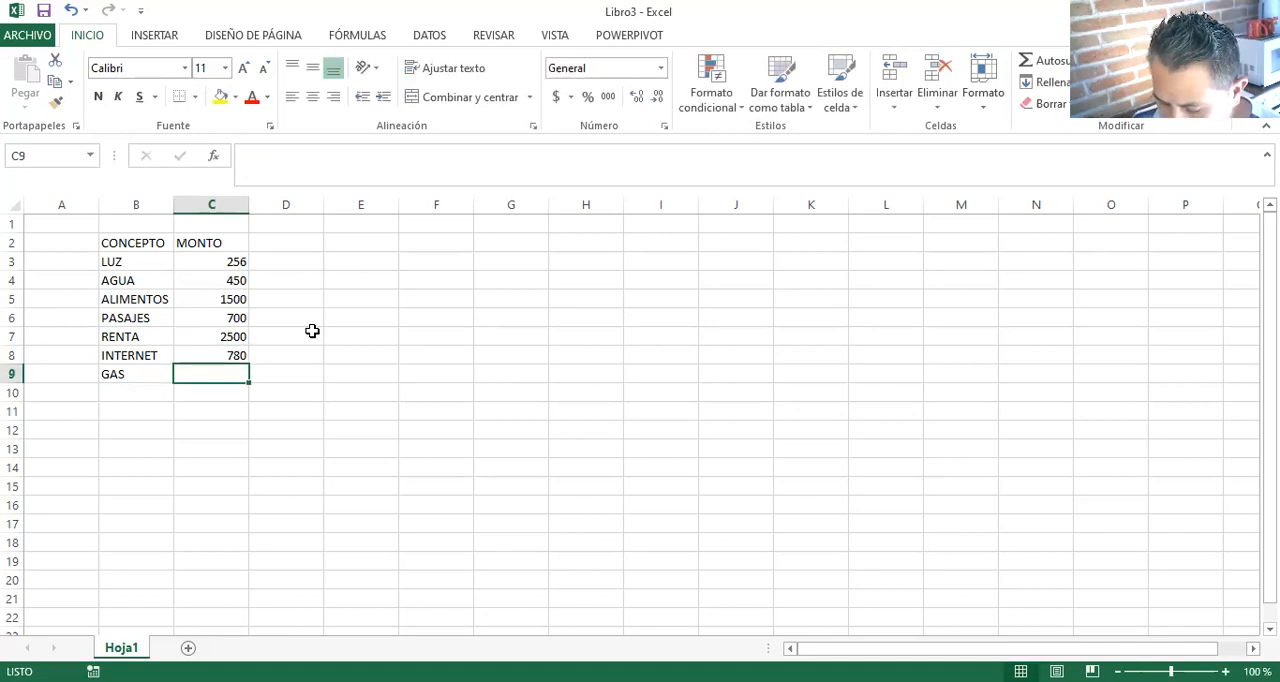
type("356")
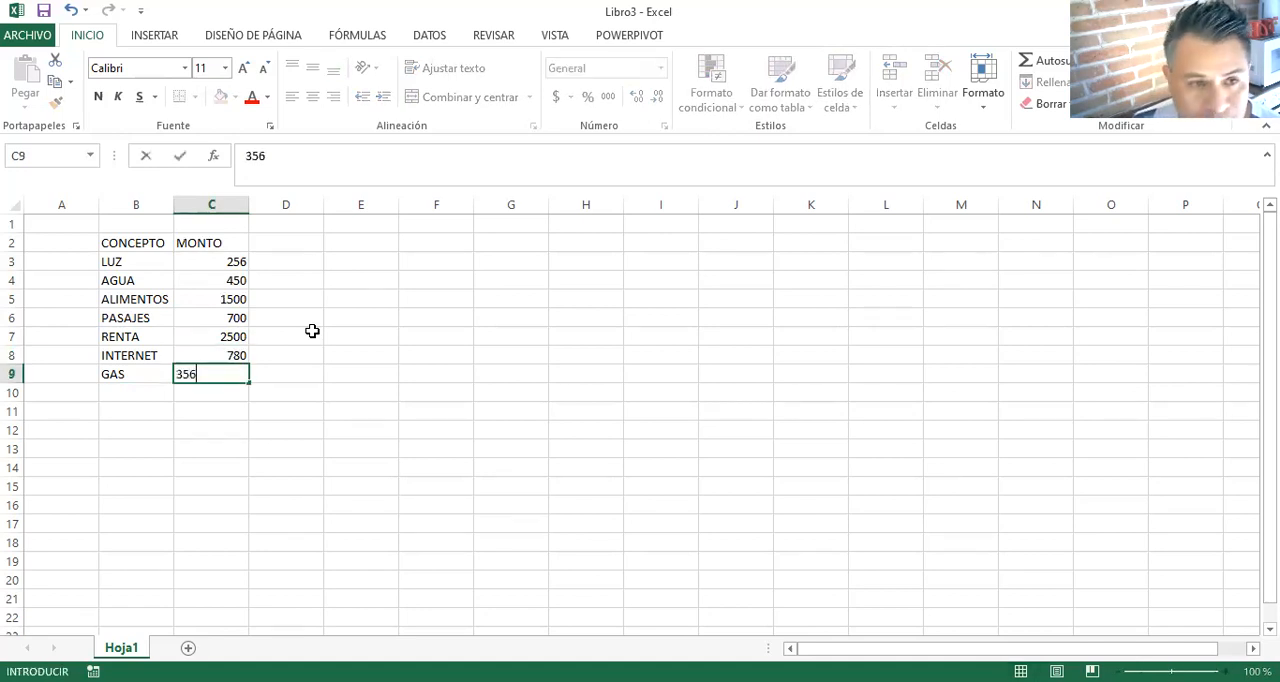
key("Return")
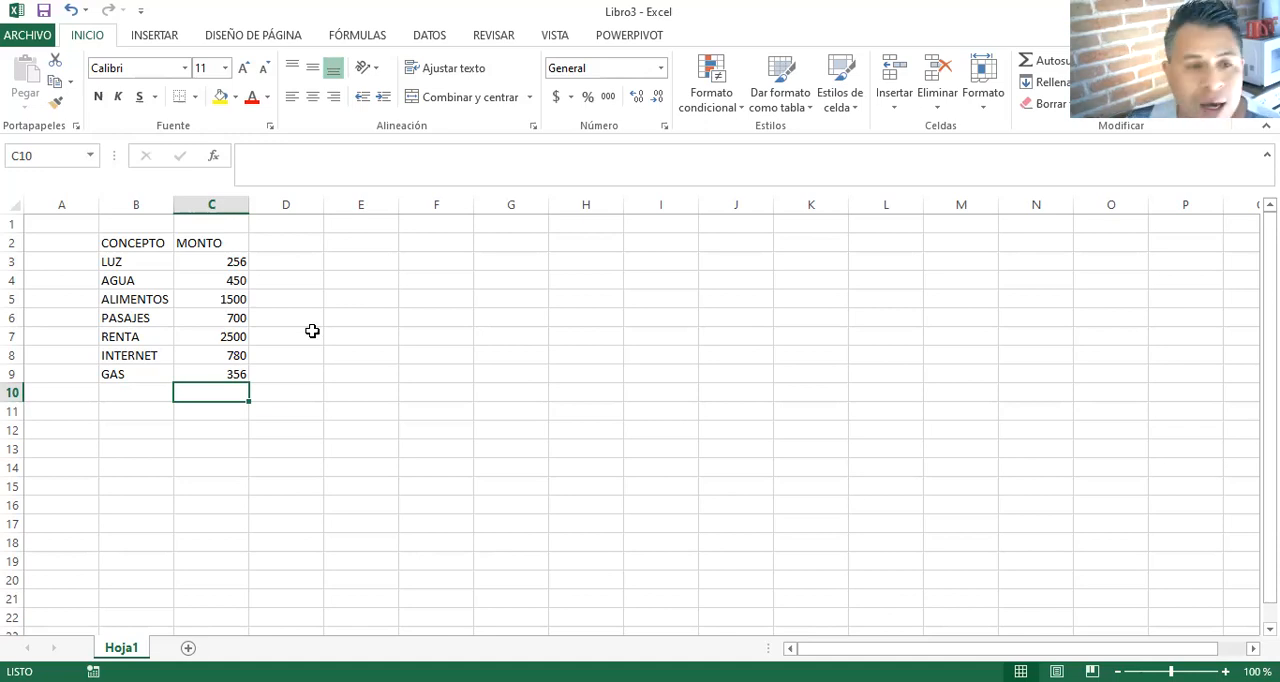
- Apply the accounting number format to the amounts in C3:C9 and total them in C10 with AutoSum
left_click(220, 259)
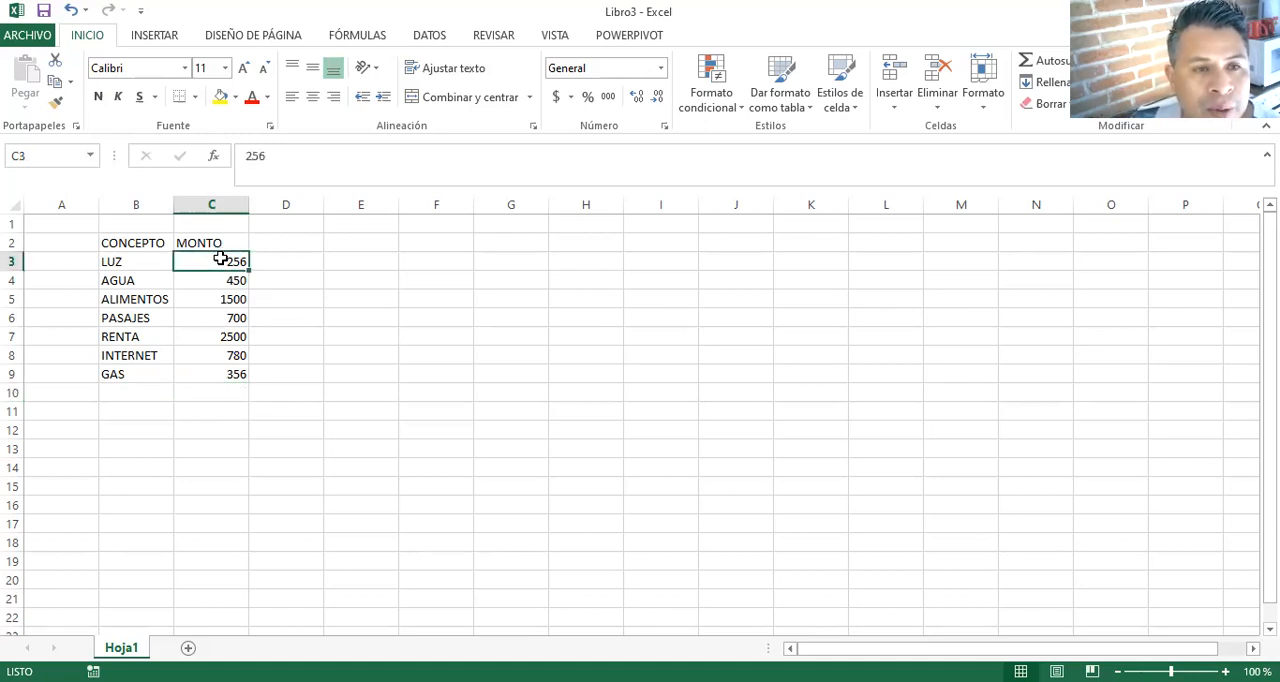
left_click_drag(220, 259, 233, 379)
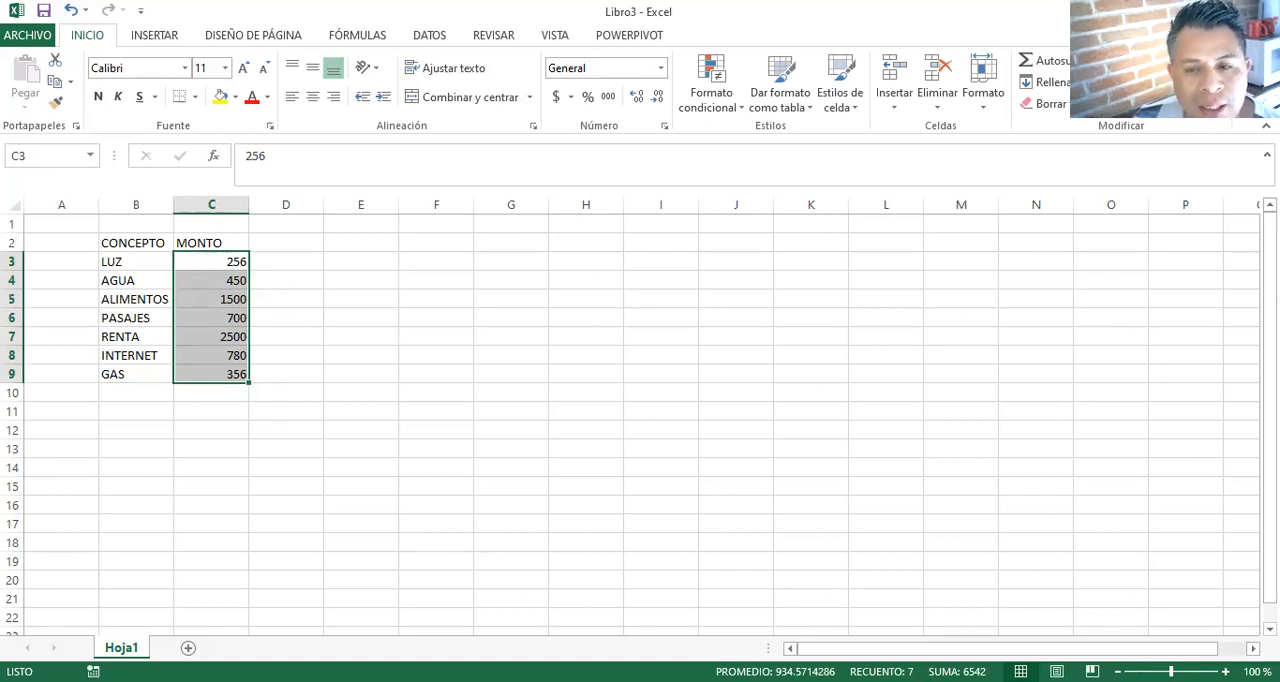
scroll(306, 290, "up", 5)
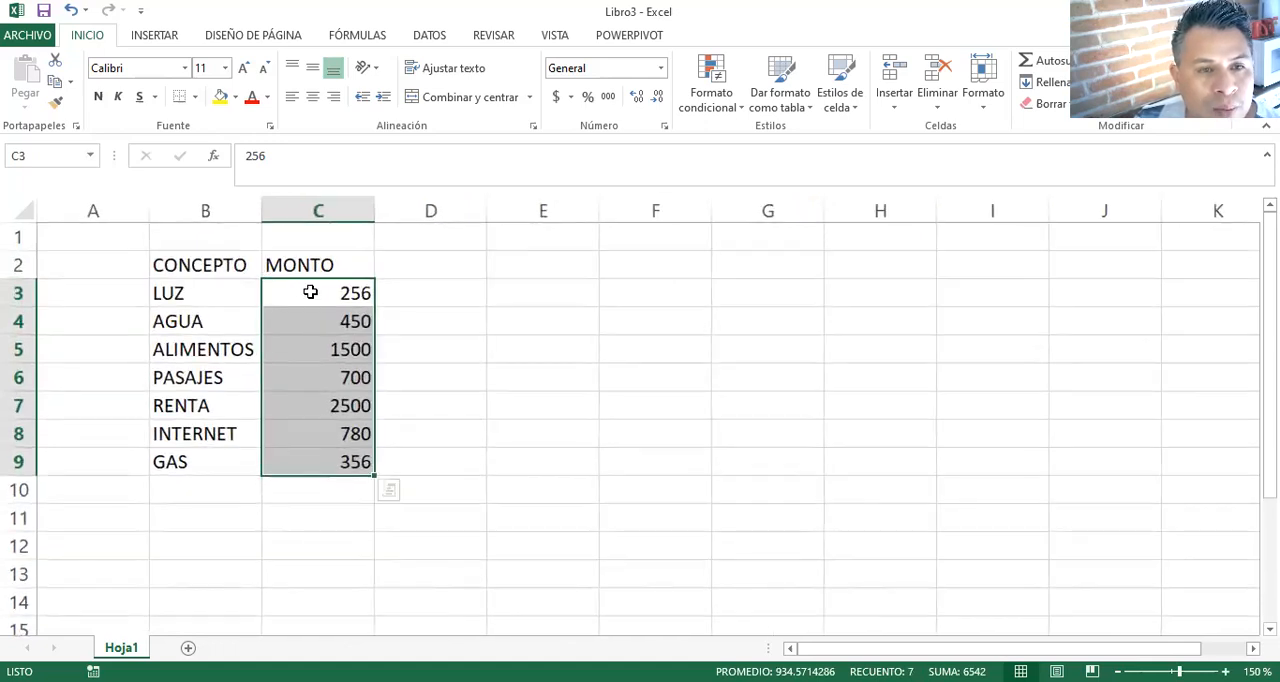
left_click(310, 292)
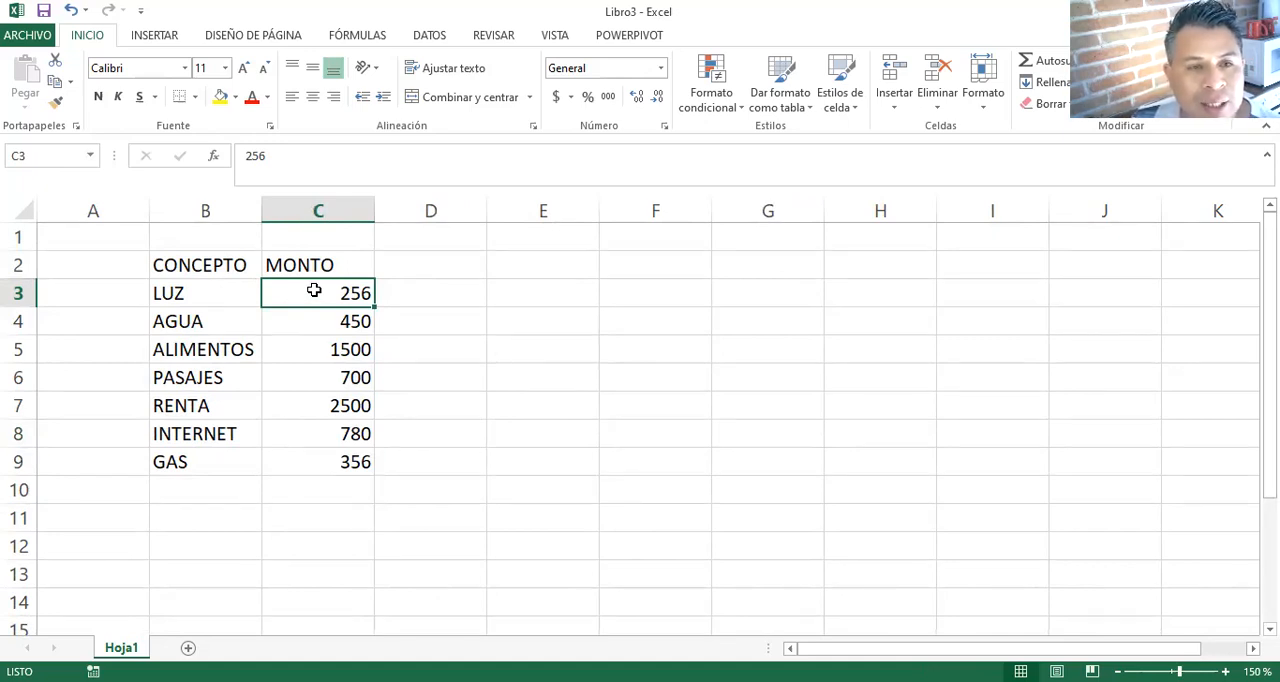
left_click_drag(314, 297, 334, 461)
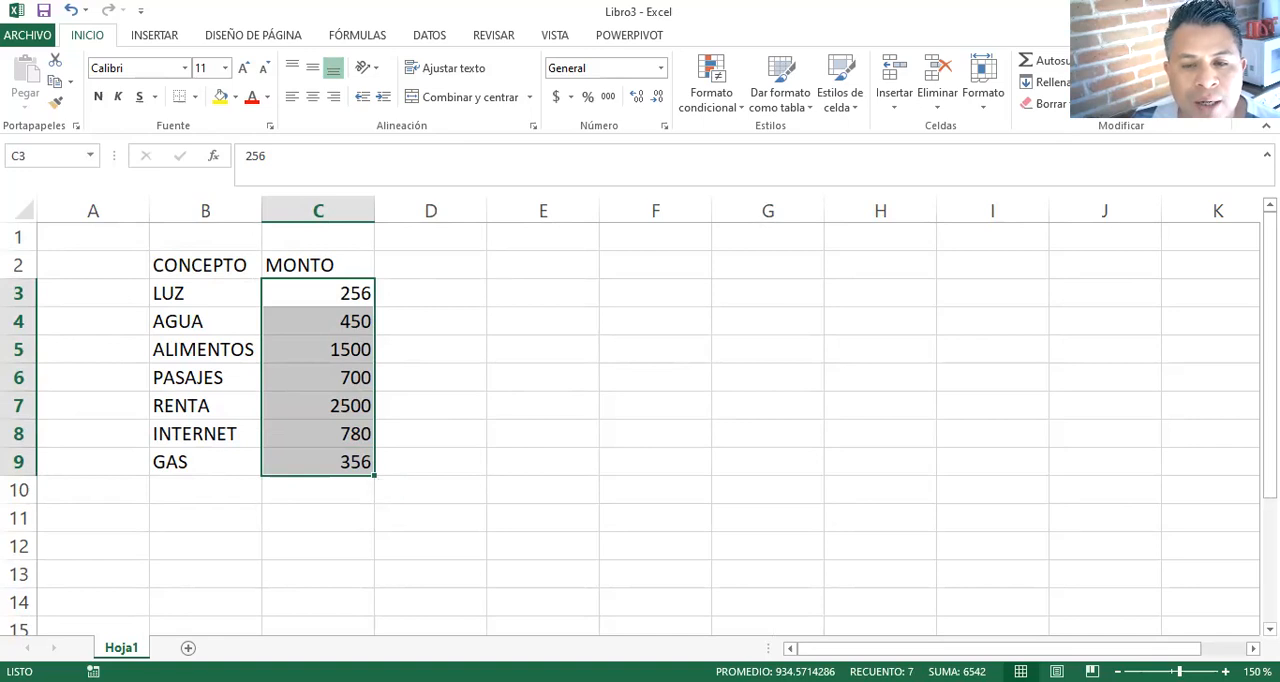
left_click(996, 352)
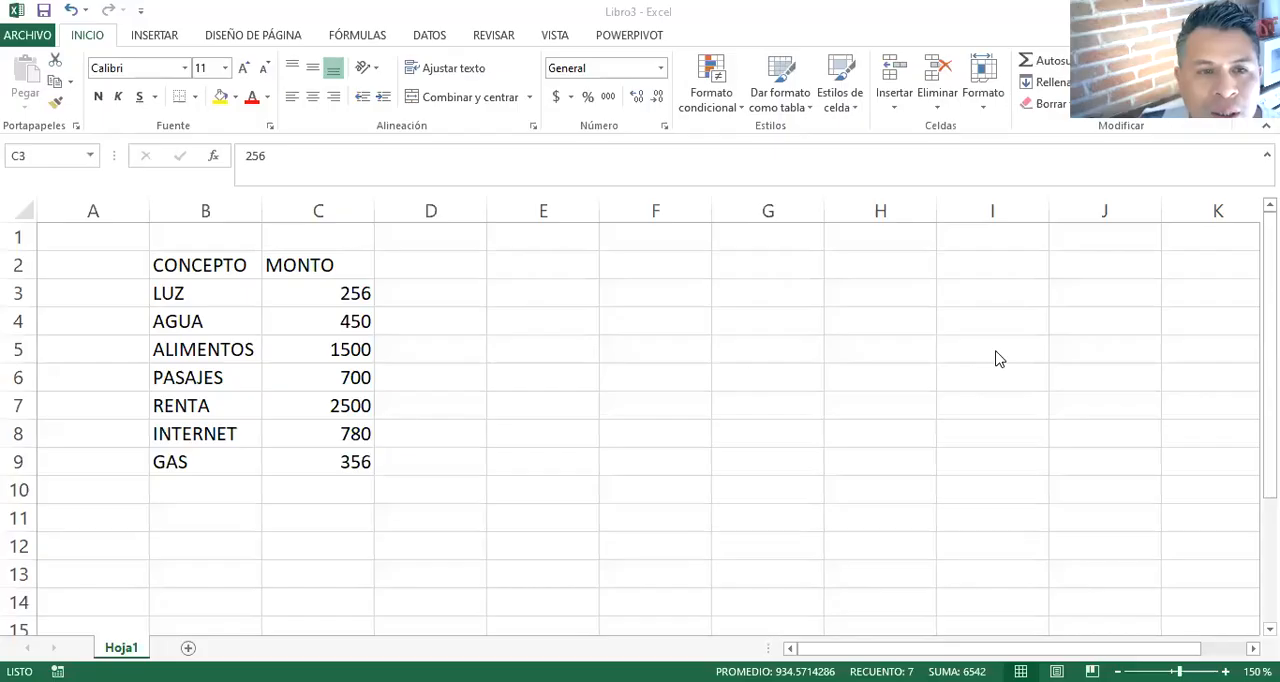
left_click(323, 297)
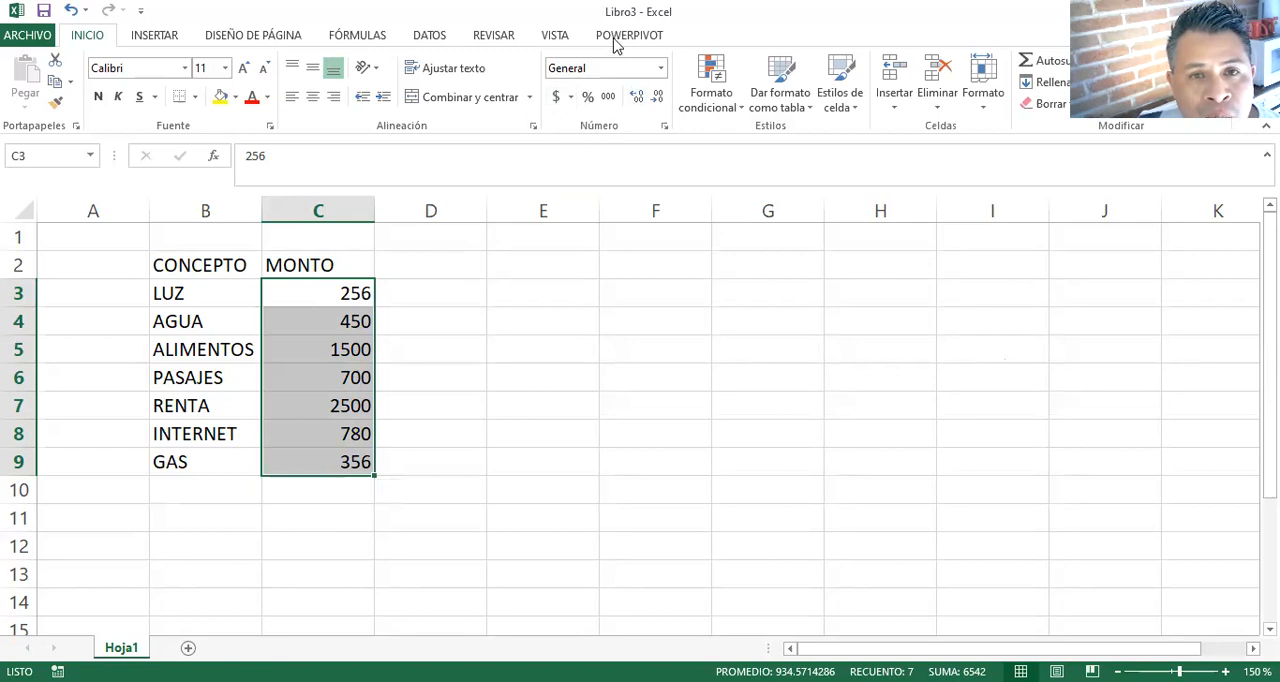
left_click(556, 97)
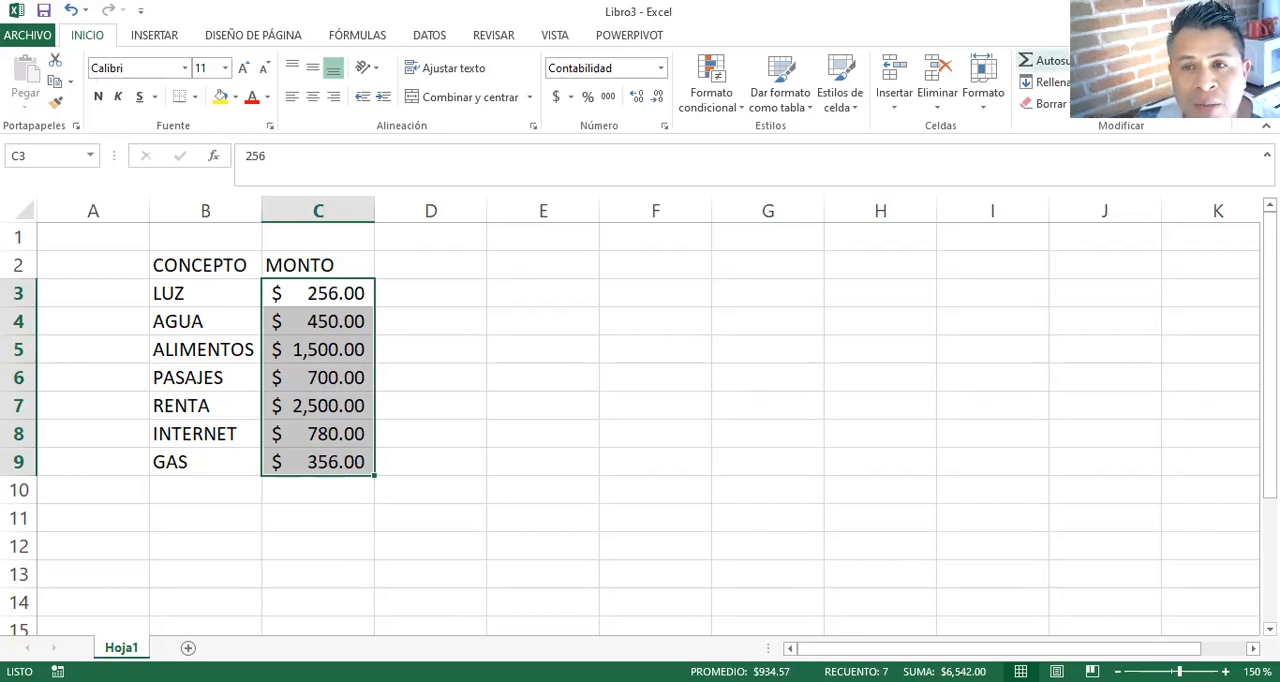
left_click(1050, 64)
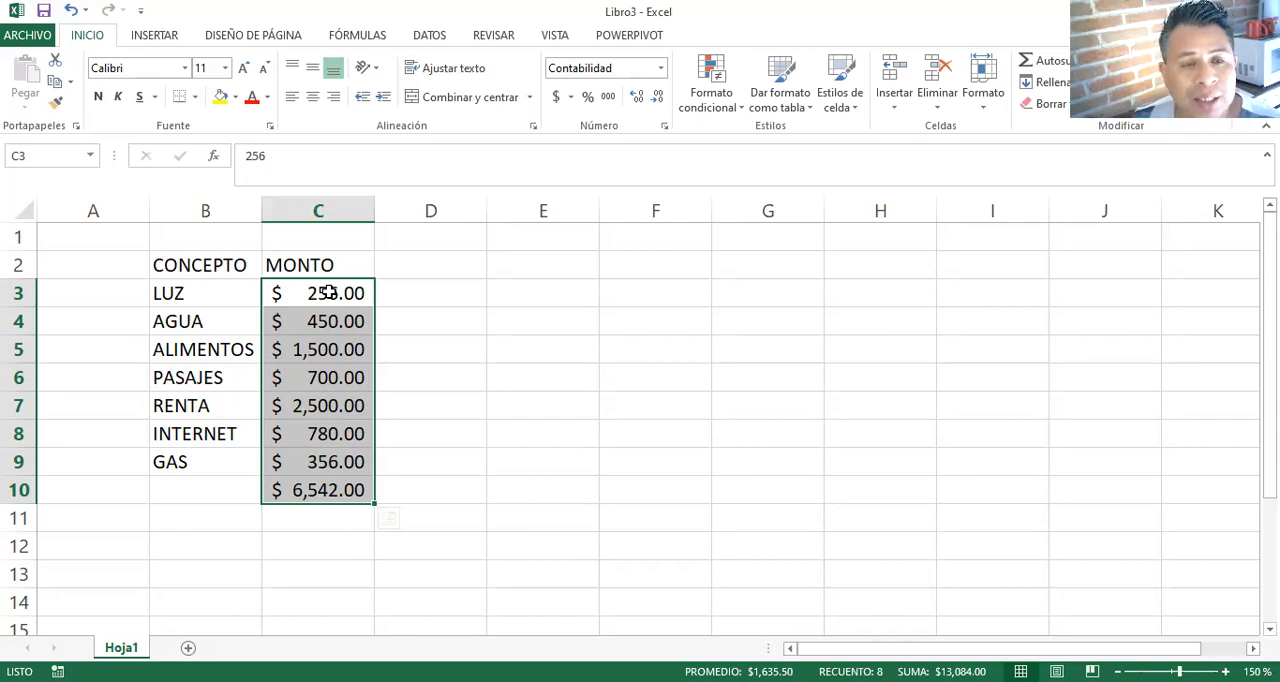
- Enter the label TOTAL in B10 beside the summed amount and the heading INGRESO in D2
left_click(218, 488)
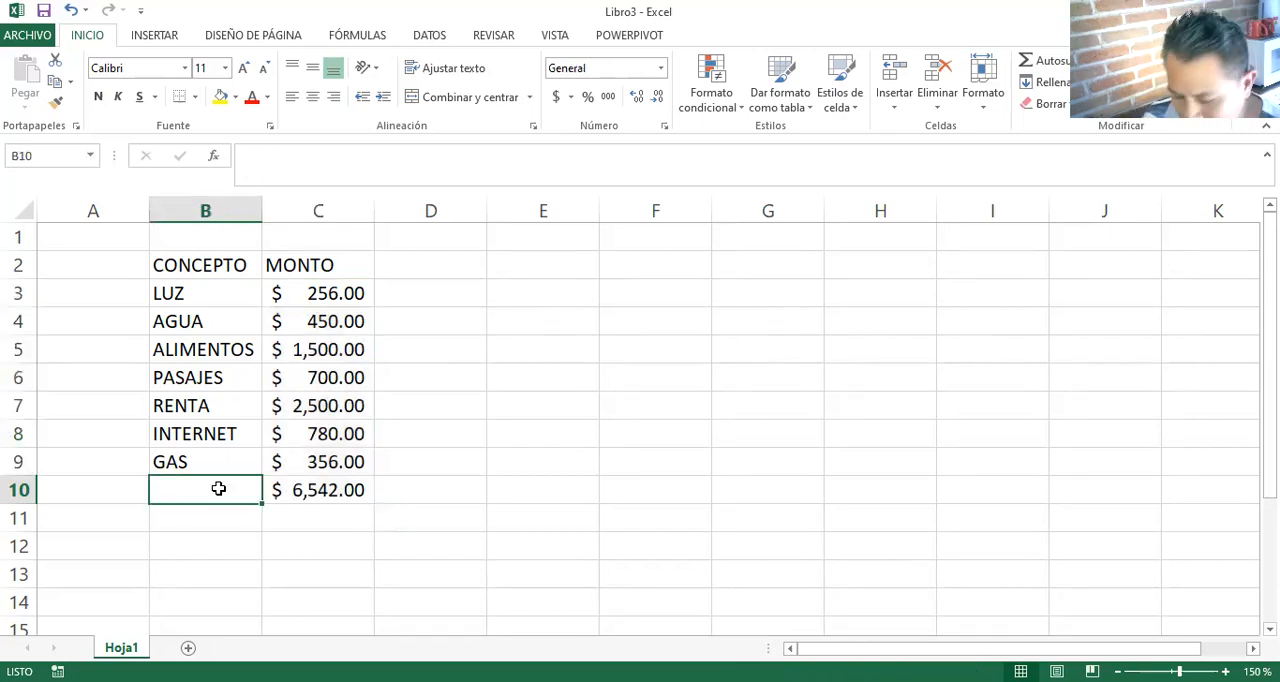
type("TOTAL")
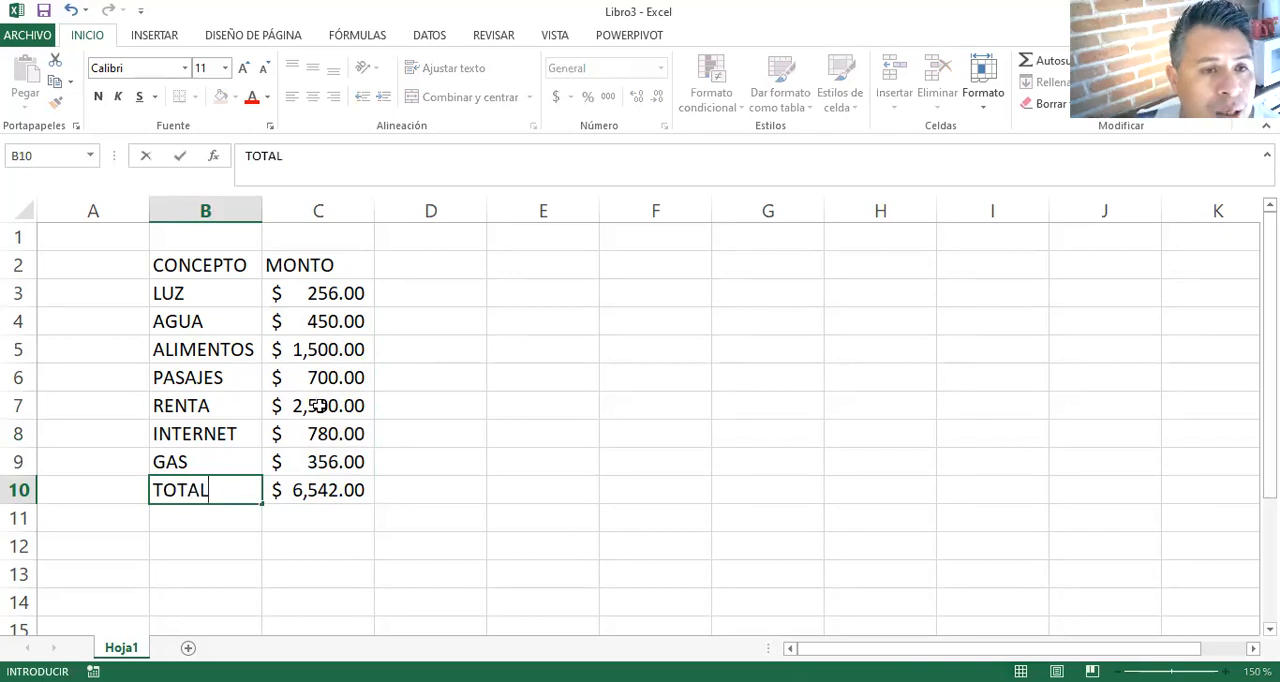
left_click(421, 271)
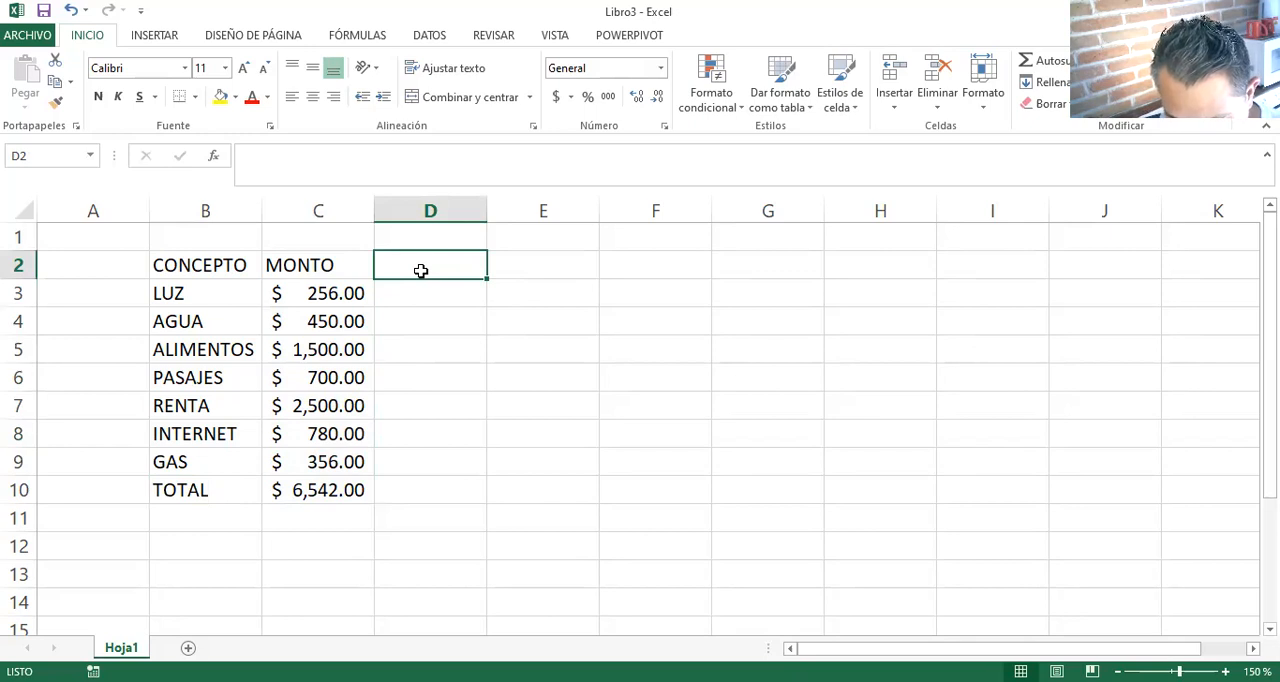
type("INGRESO")
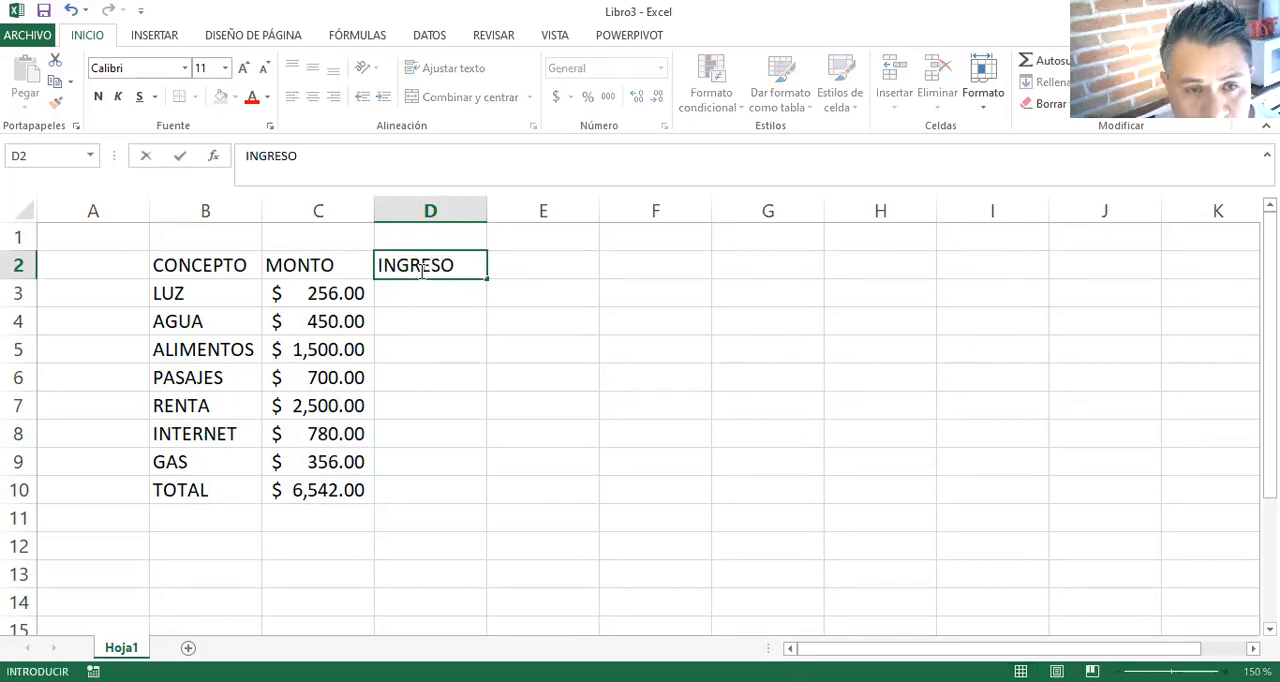
key("Return")
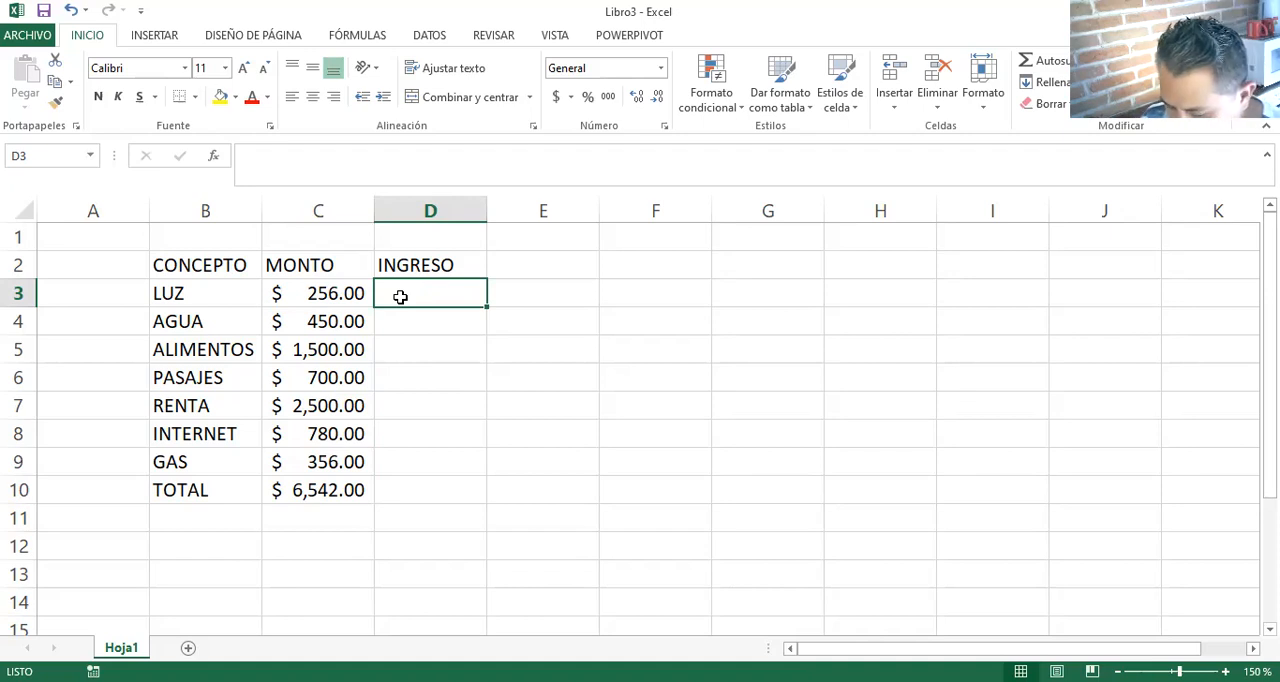
- Enter the income 4500 in D3 and give it the accounting number format
type("4500")
key("Return")
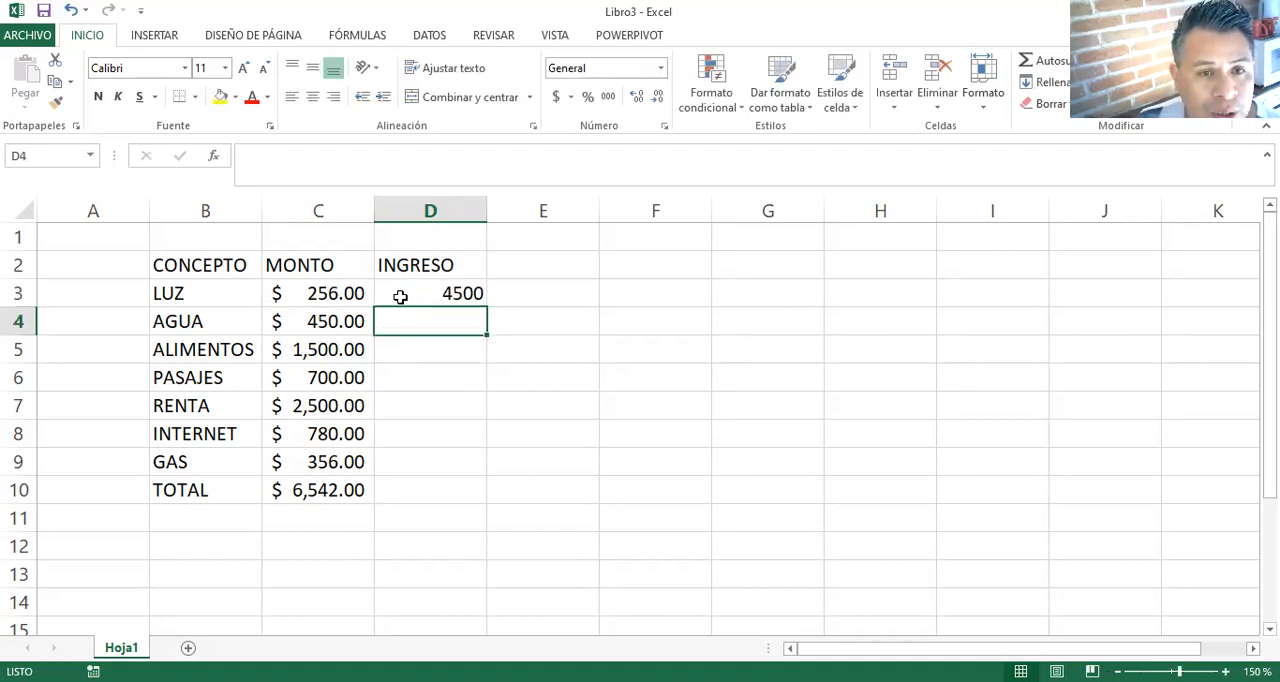
left_click(400, 297)
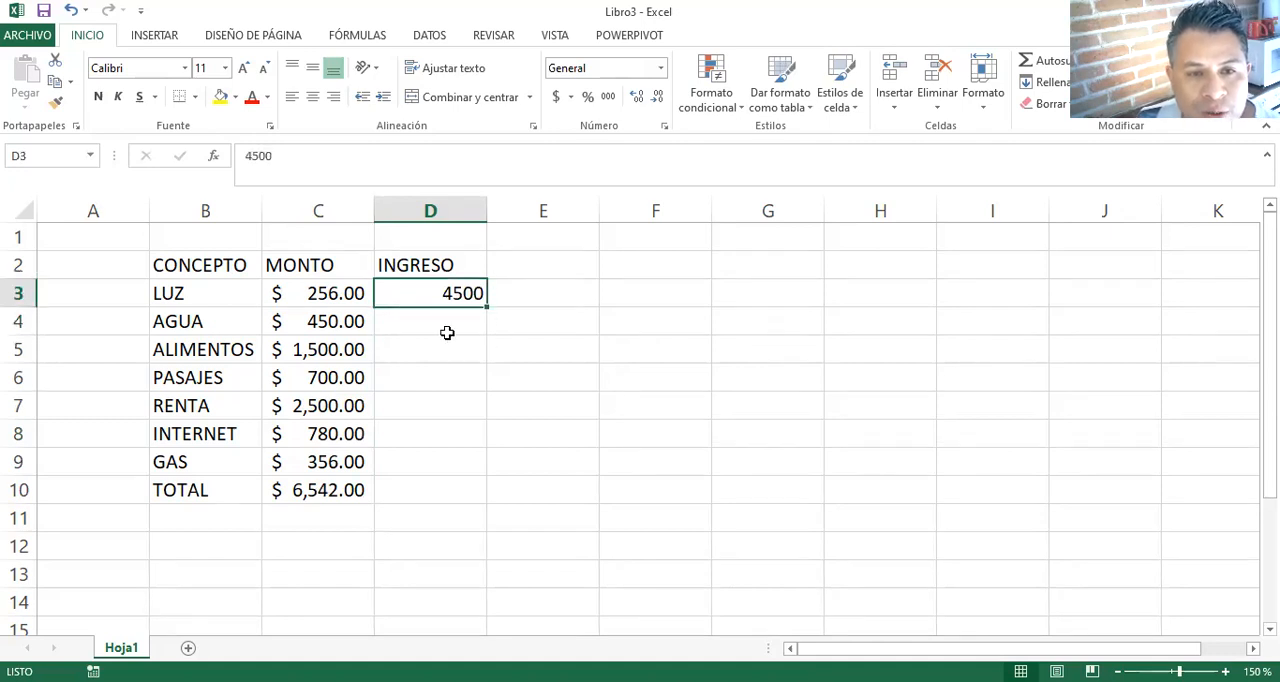
left_click(438, 318)
left_click(439, 292)
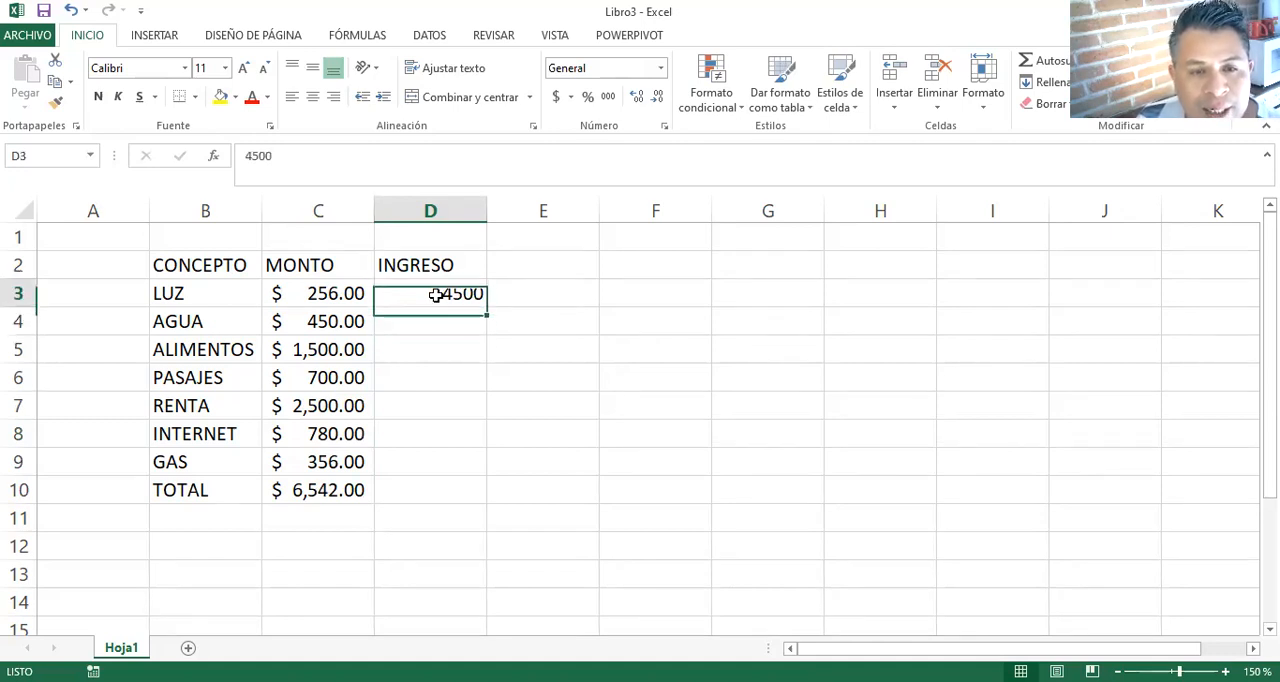
left_click(557, 101)
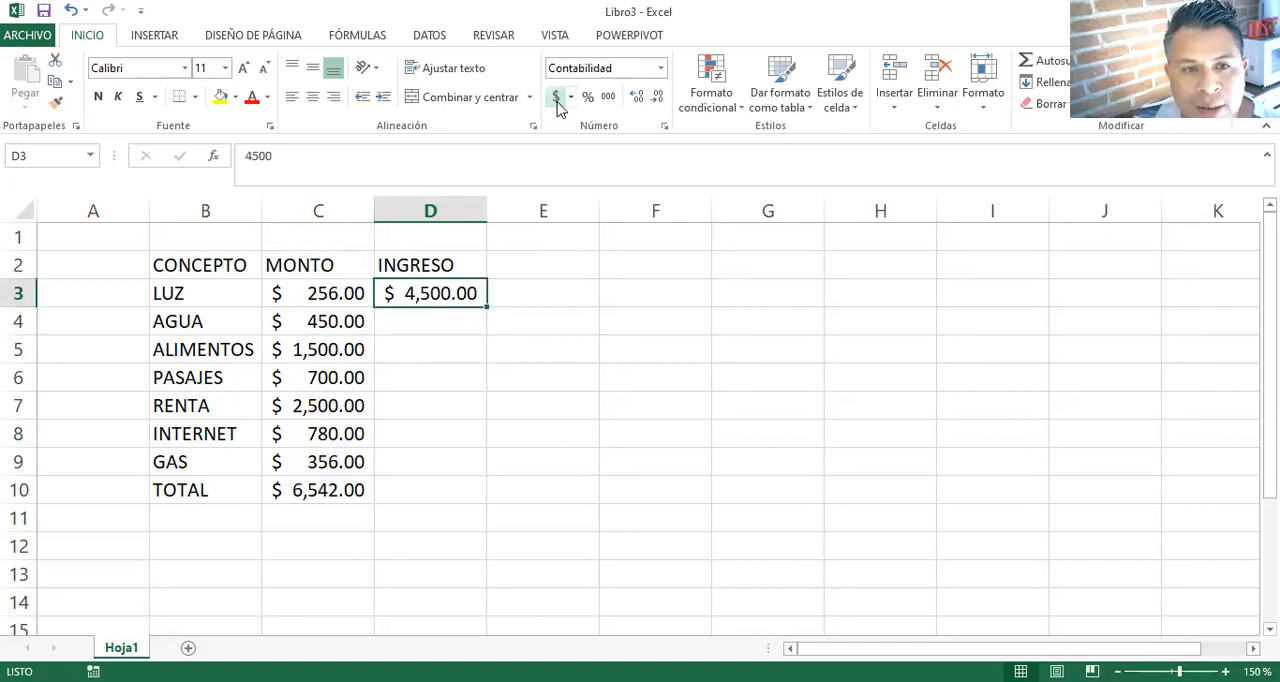
- Enter the heading INGRESO 2 in cell E2, beside the INGRESO heading
left_click(537, 262)
type("INGRE")
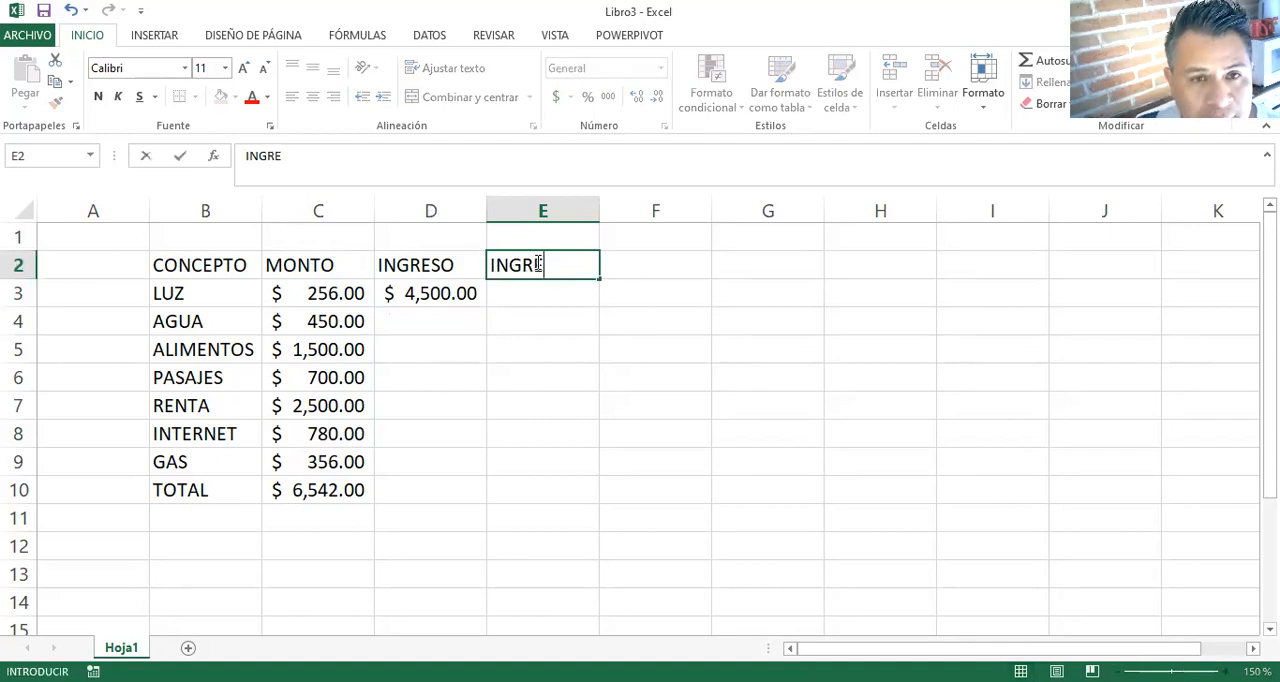
type("SO 2")
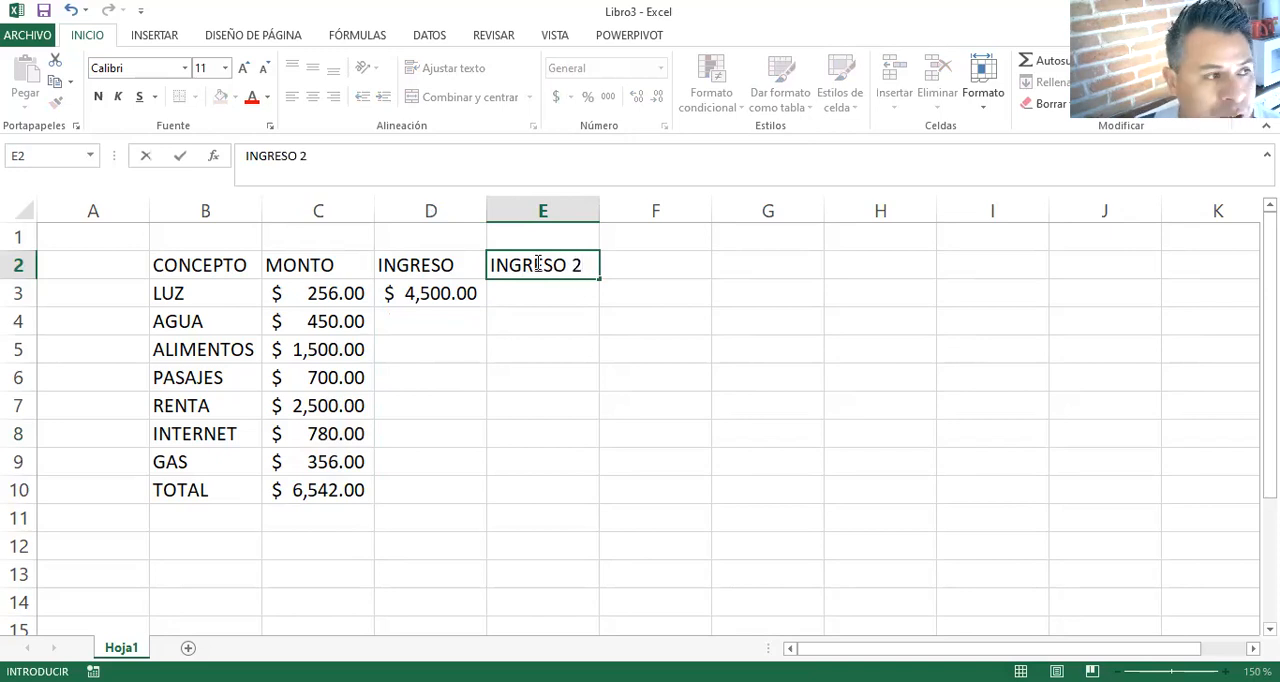
key("Return")
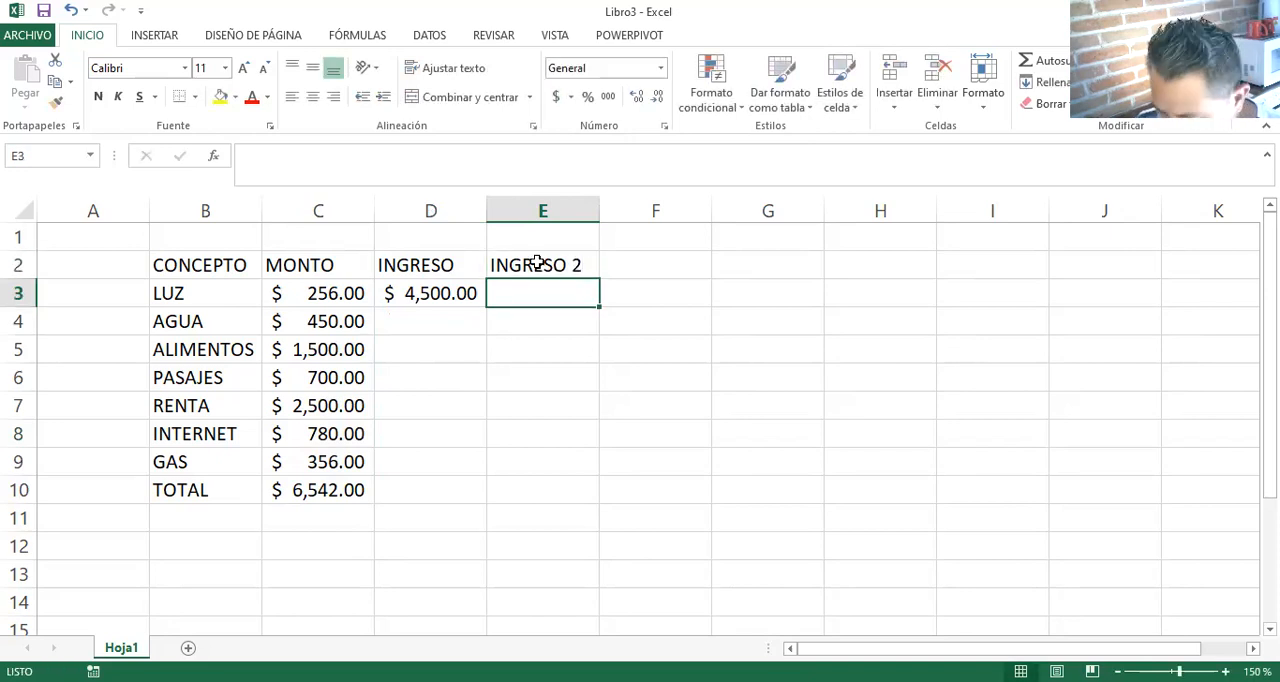
- Enter the second income 3500 in E3 and give it the accounting number format
type("3500")
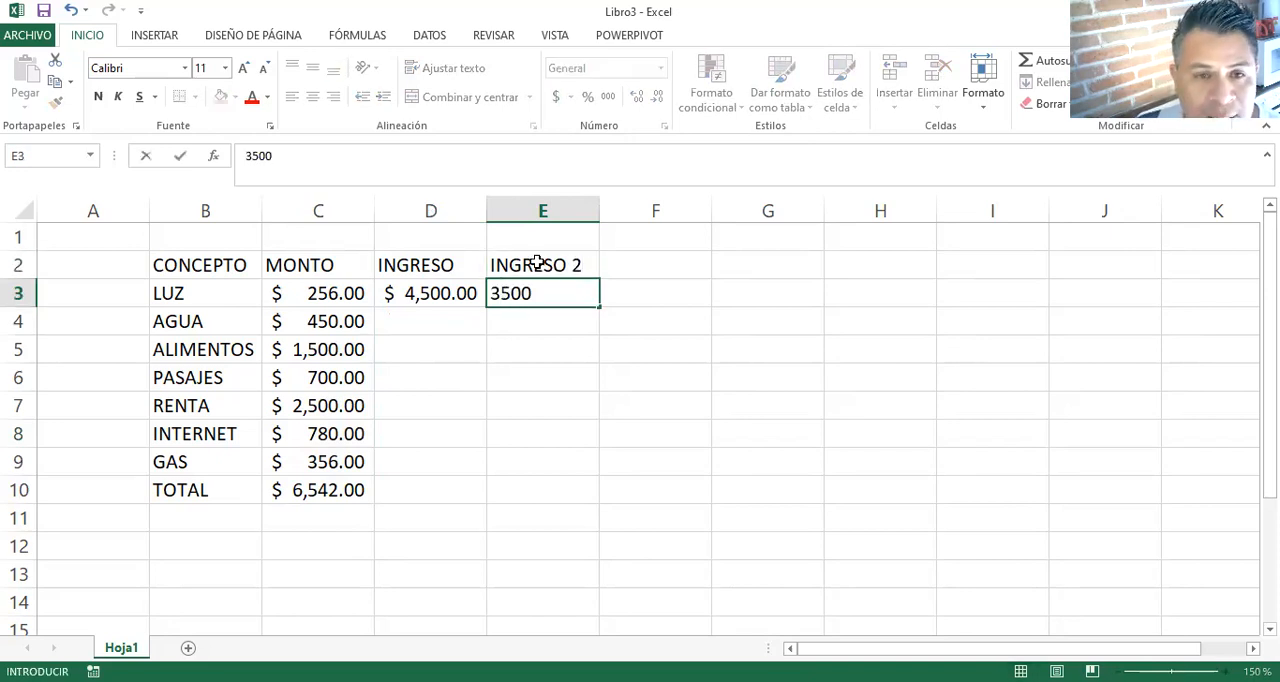
key("Return")
left_click(560, 293)
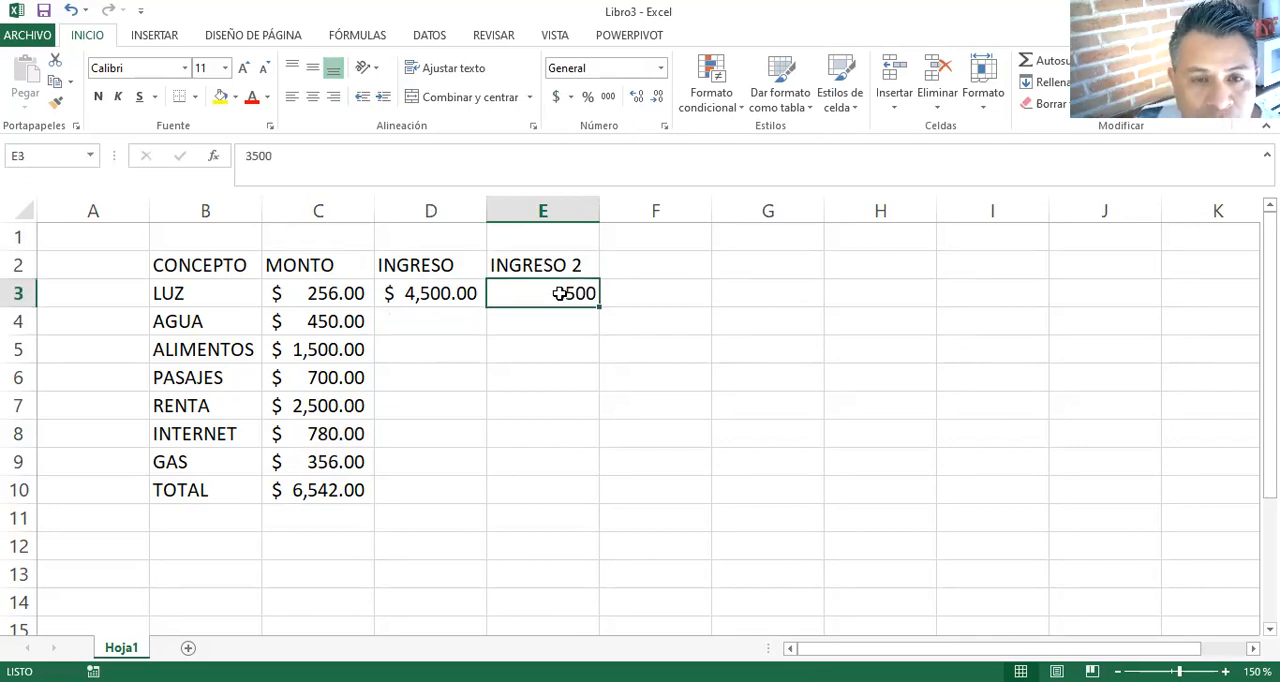
left_click(557, 100)
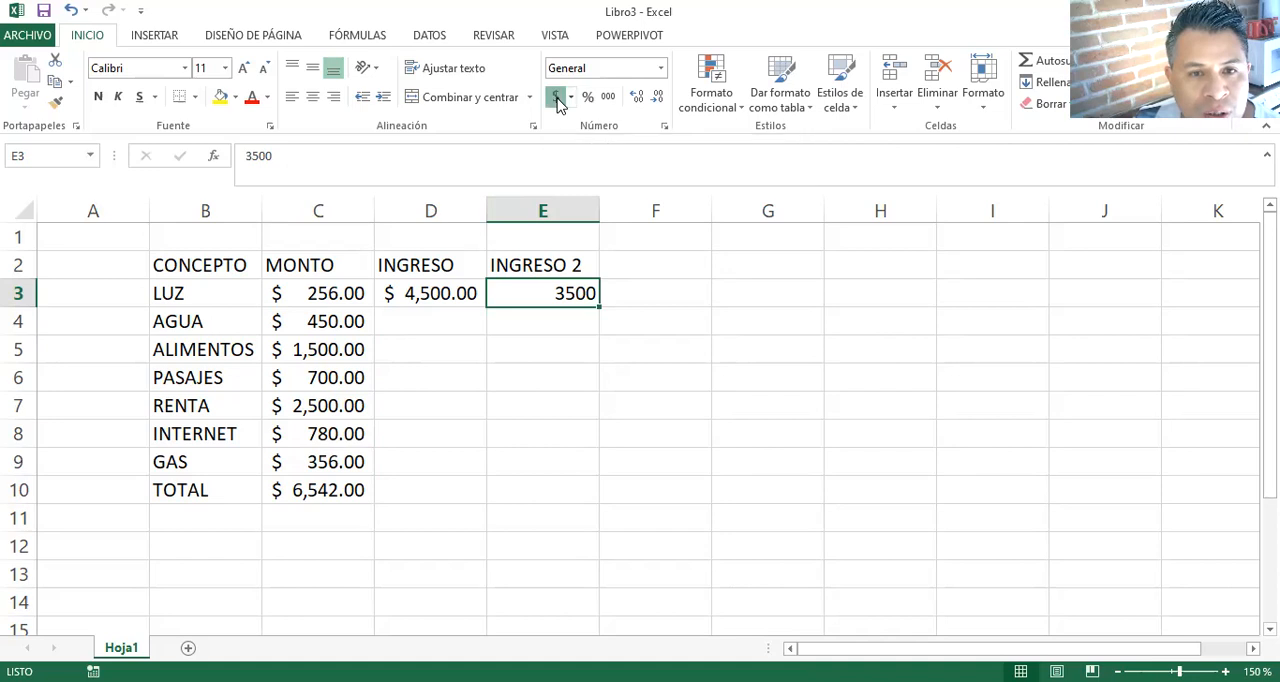
left_click(618, 397)
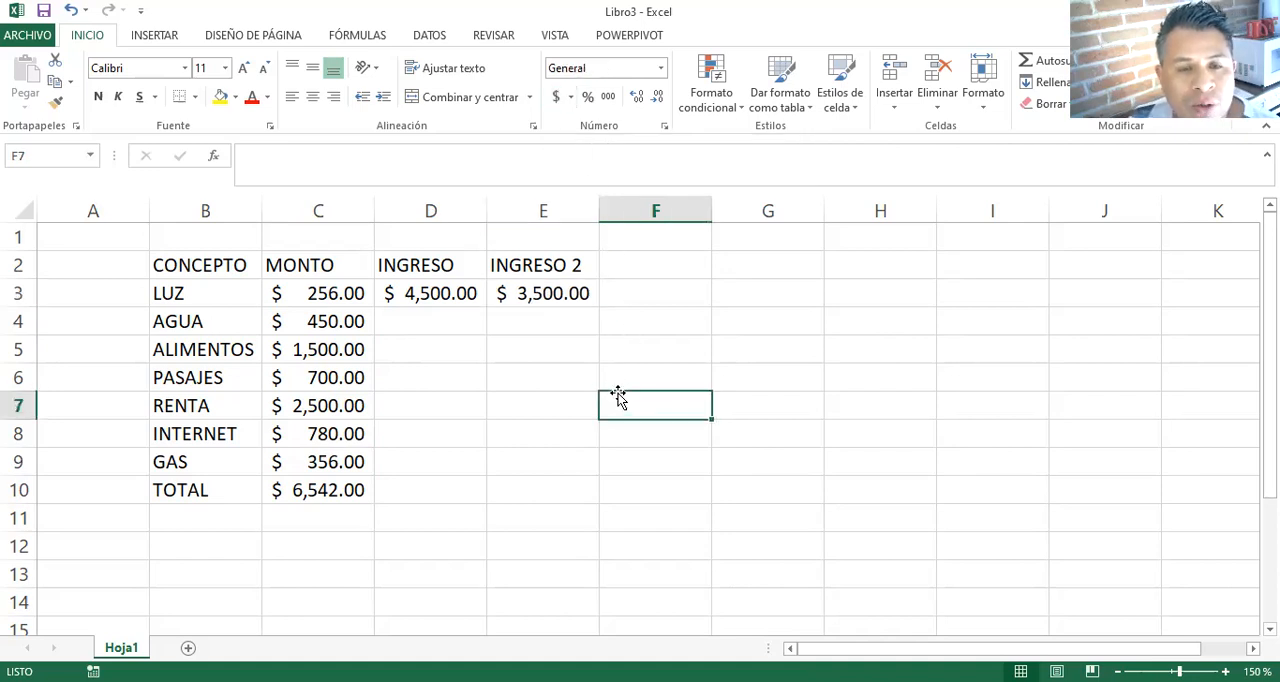
- Enter the heading SALDO in F2 and the label TOTAL in D5 below the incomes
left_click(651, 268)
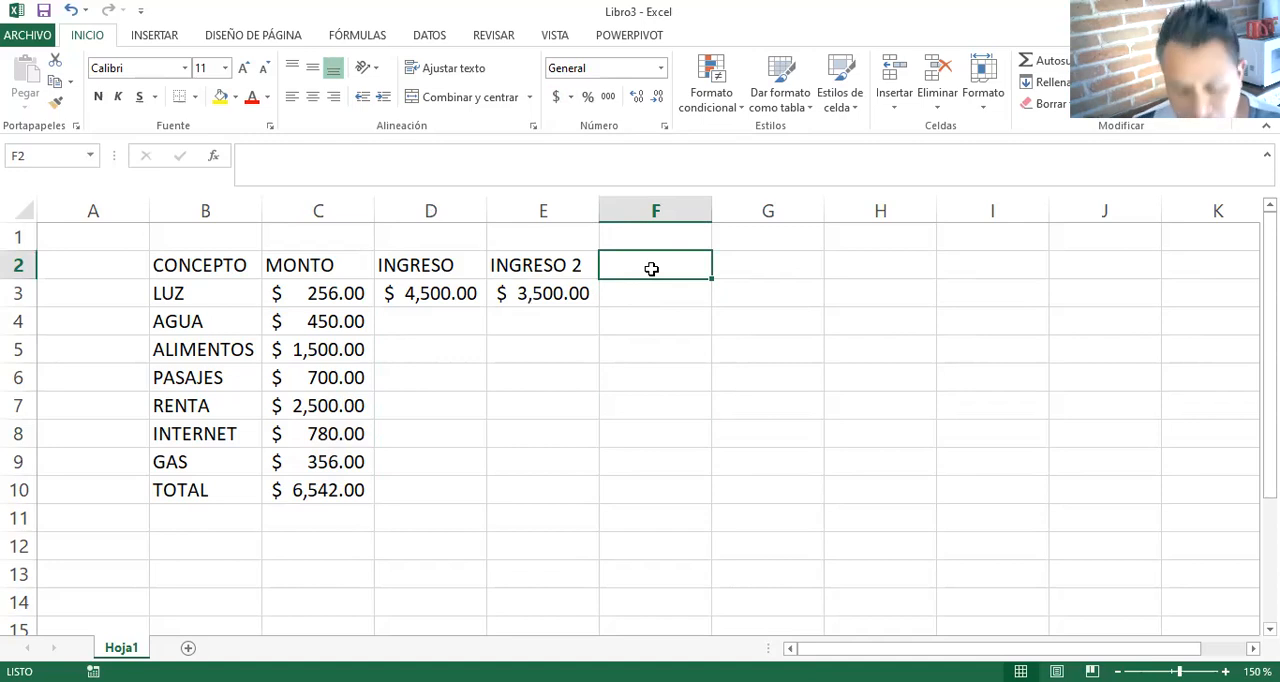
type("SALDO")
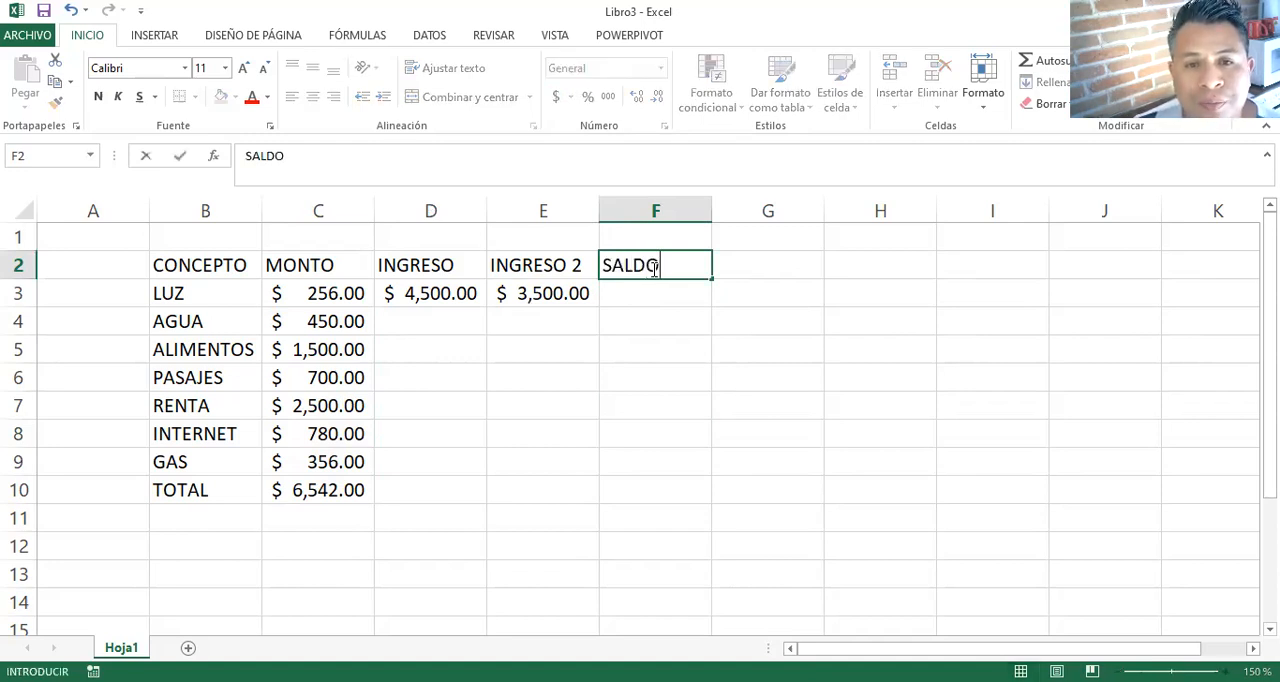
key("Return")
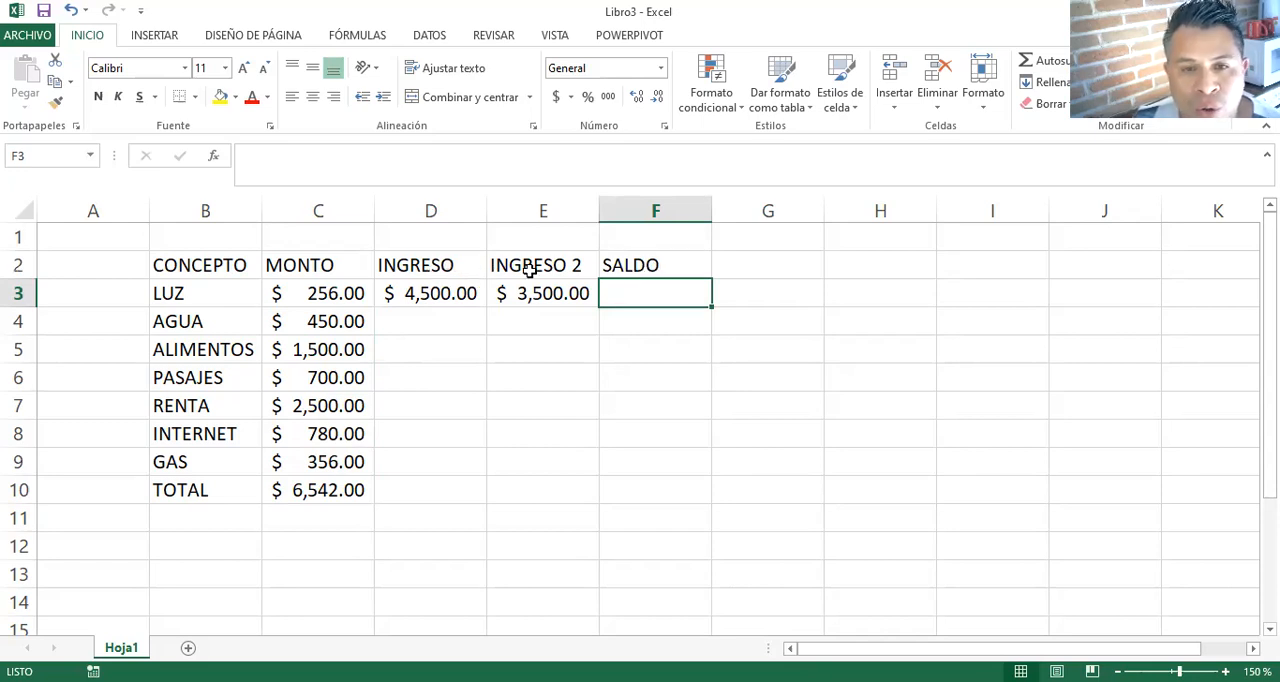
left_click(425, 347)
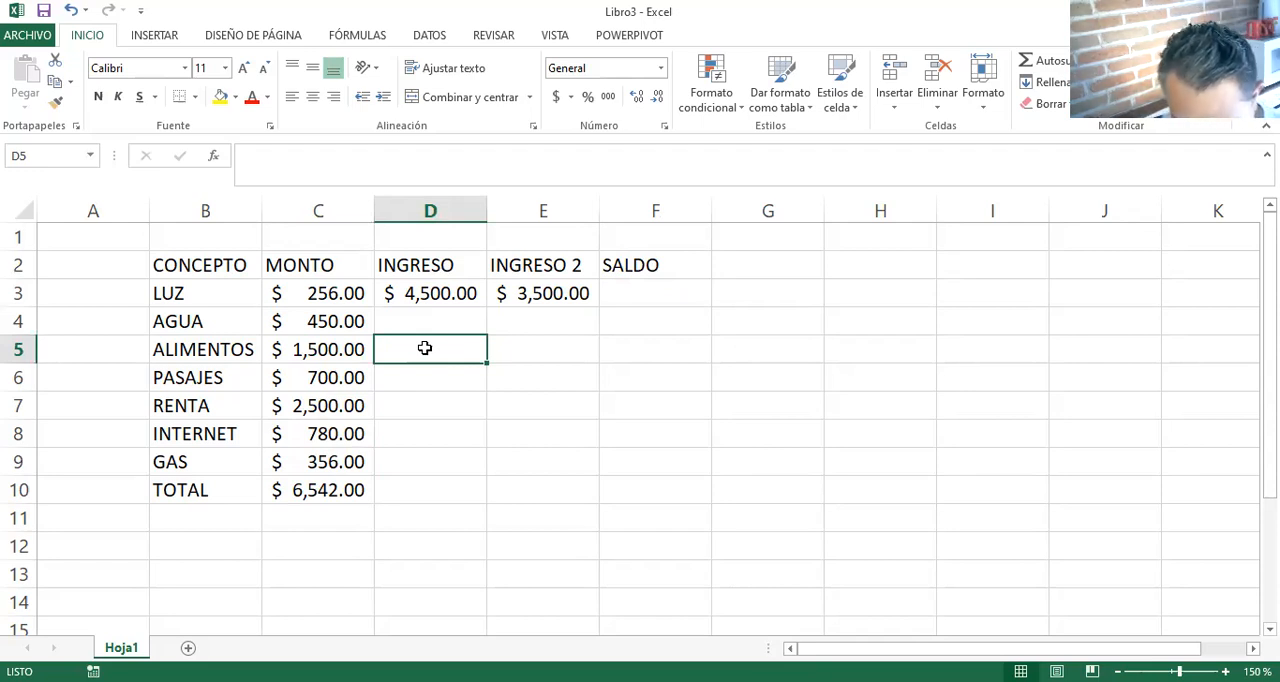
type("TOTAL")
key("Tab")
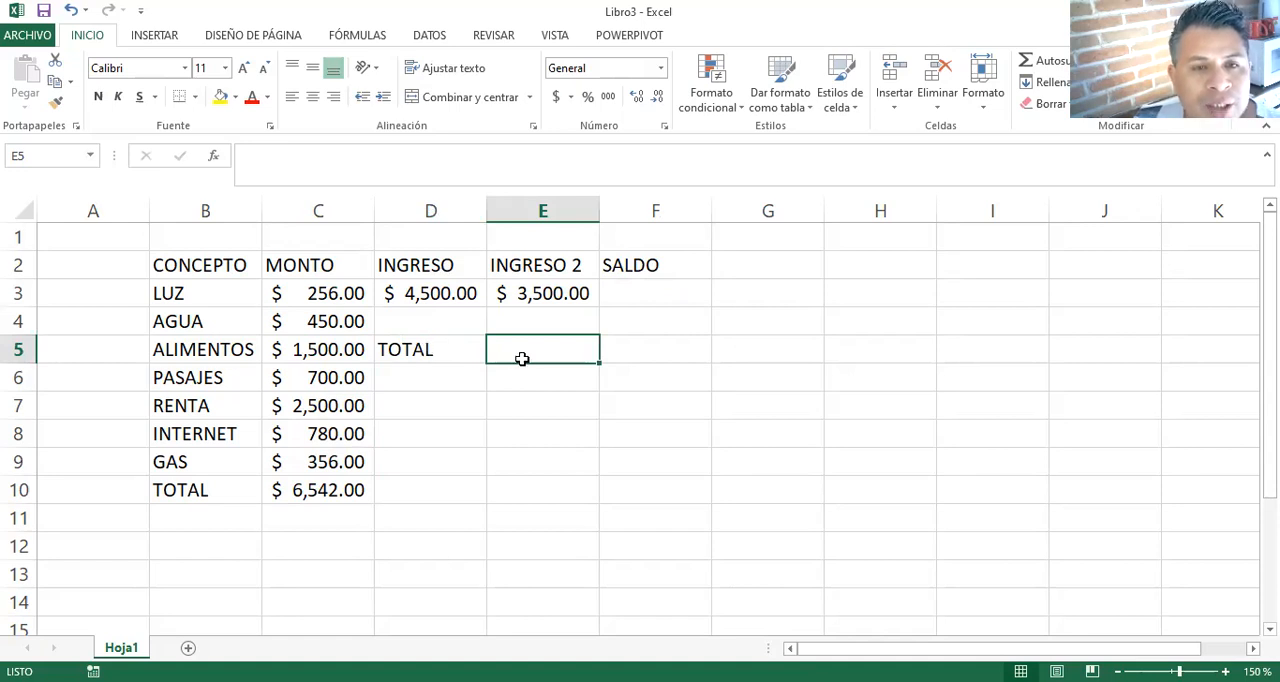
left_click(457, 293)
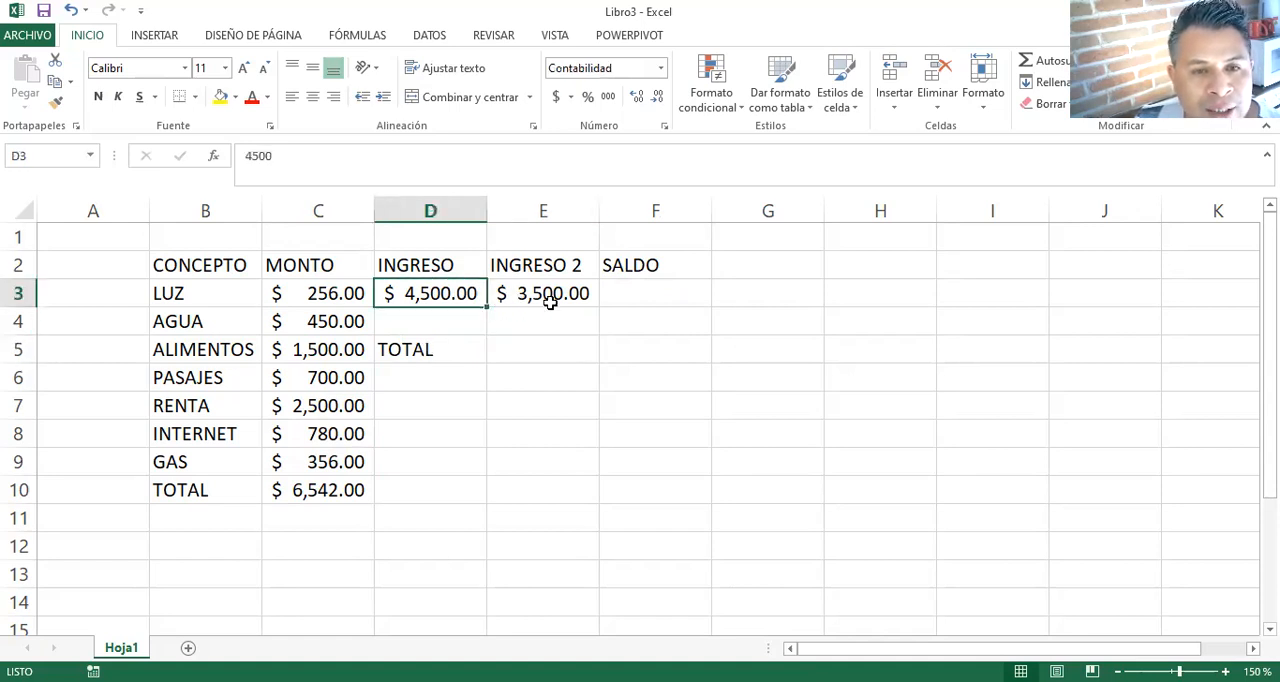
left_click(550, 302)
left_click(532, 362)
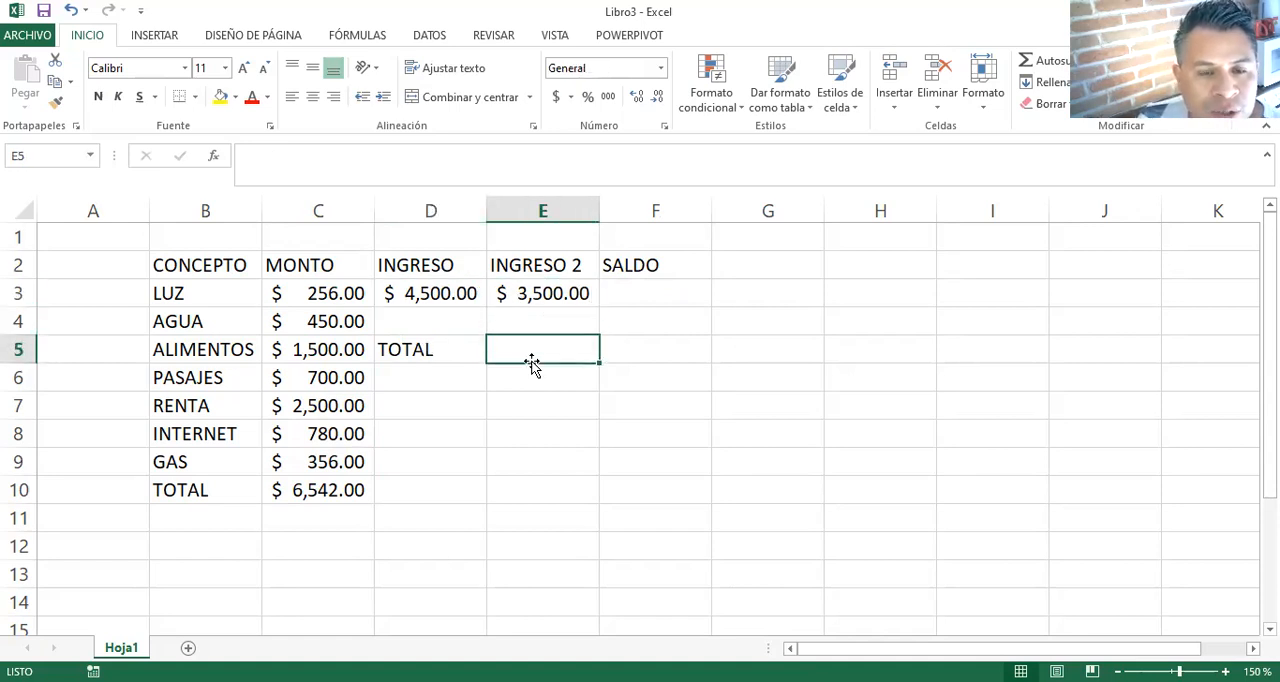
left_click(455, 293)
left_click(523, 292)
- Total the two incomes in E5 with the formula =SUMA(D3:E3)
left_click(530, 342)
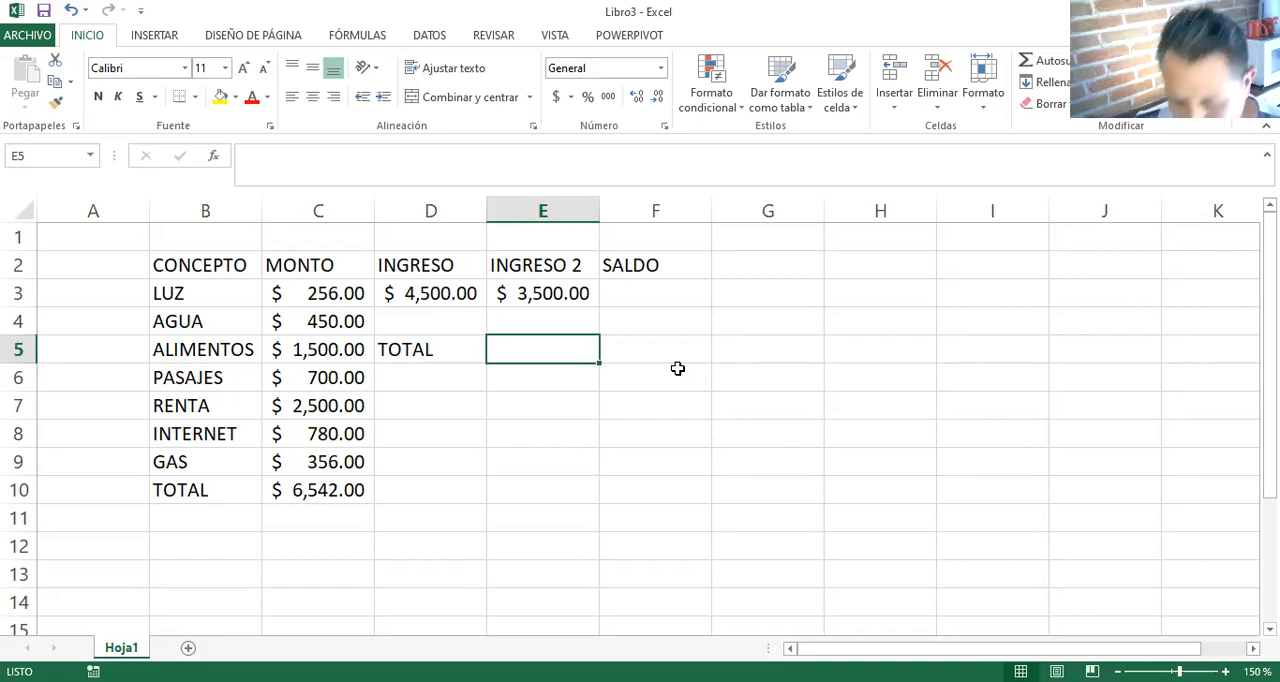
type("=")
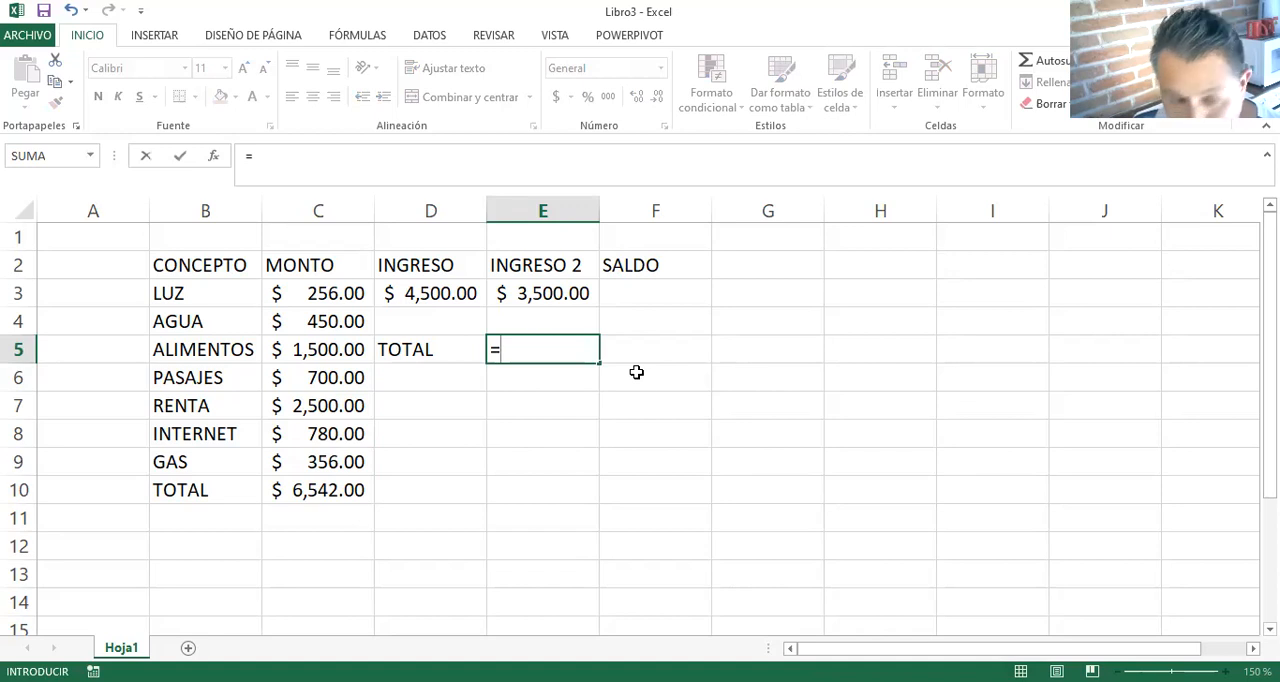
type("SUMA")
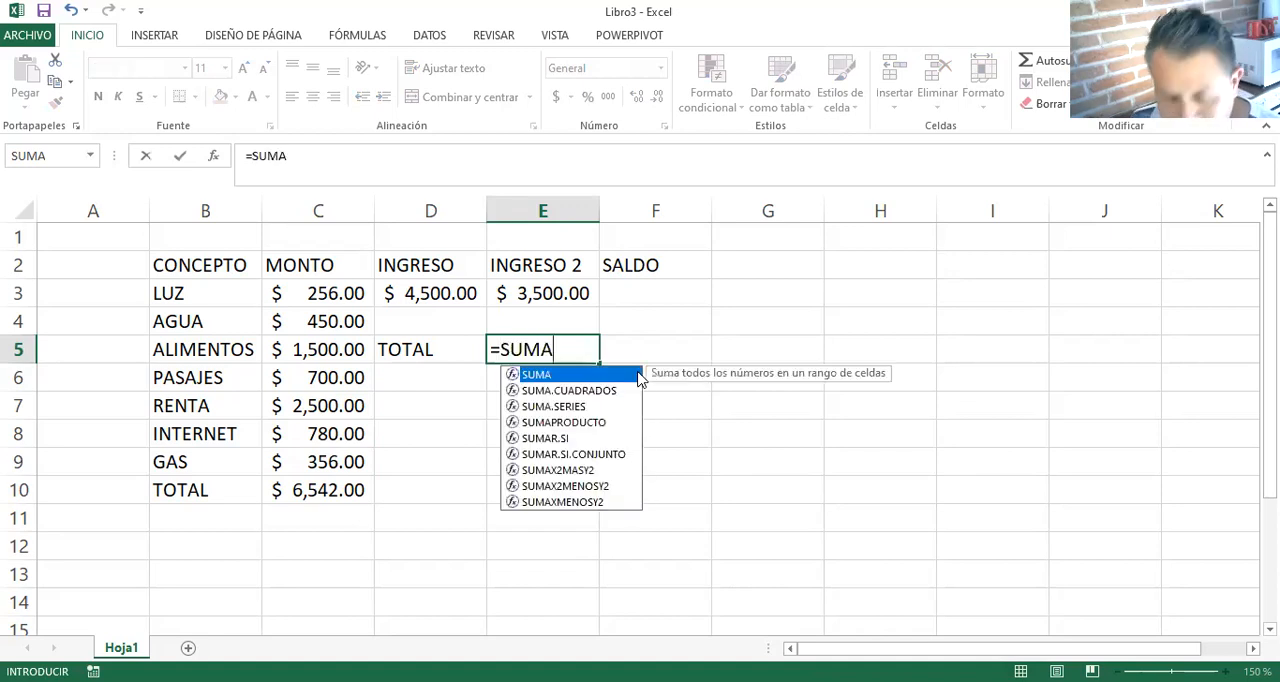
type("(")
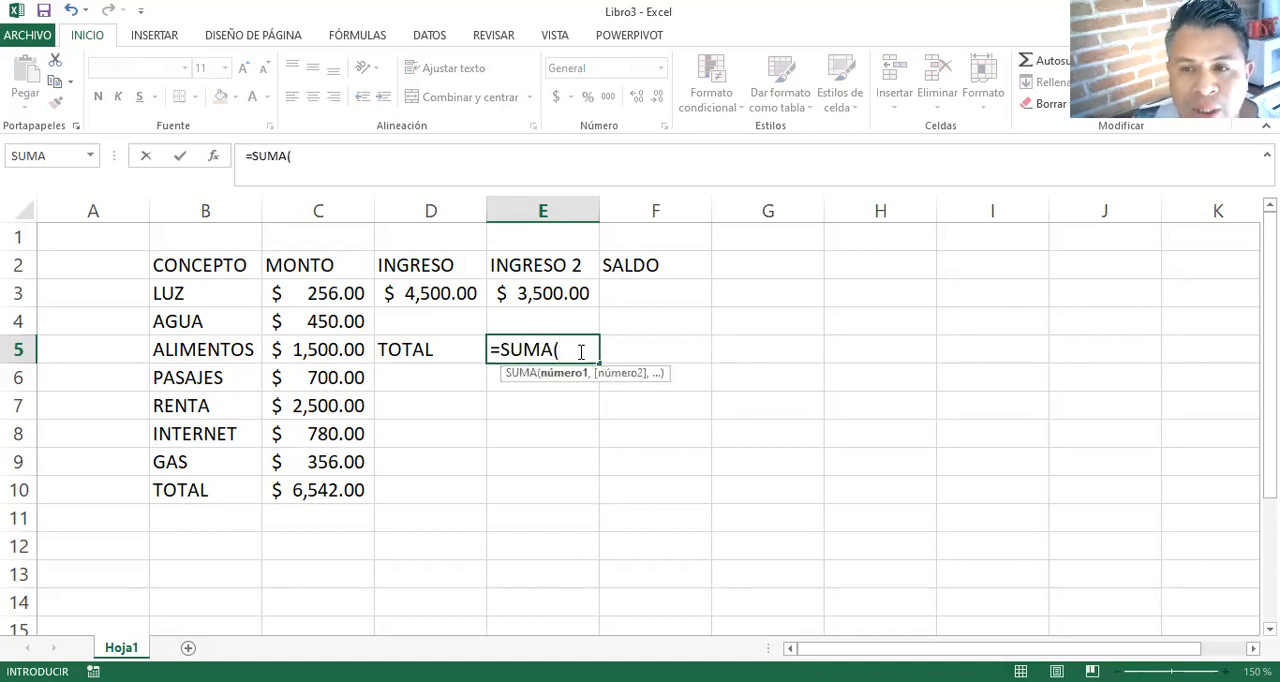
left_click(455, 293)
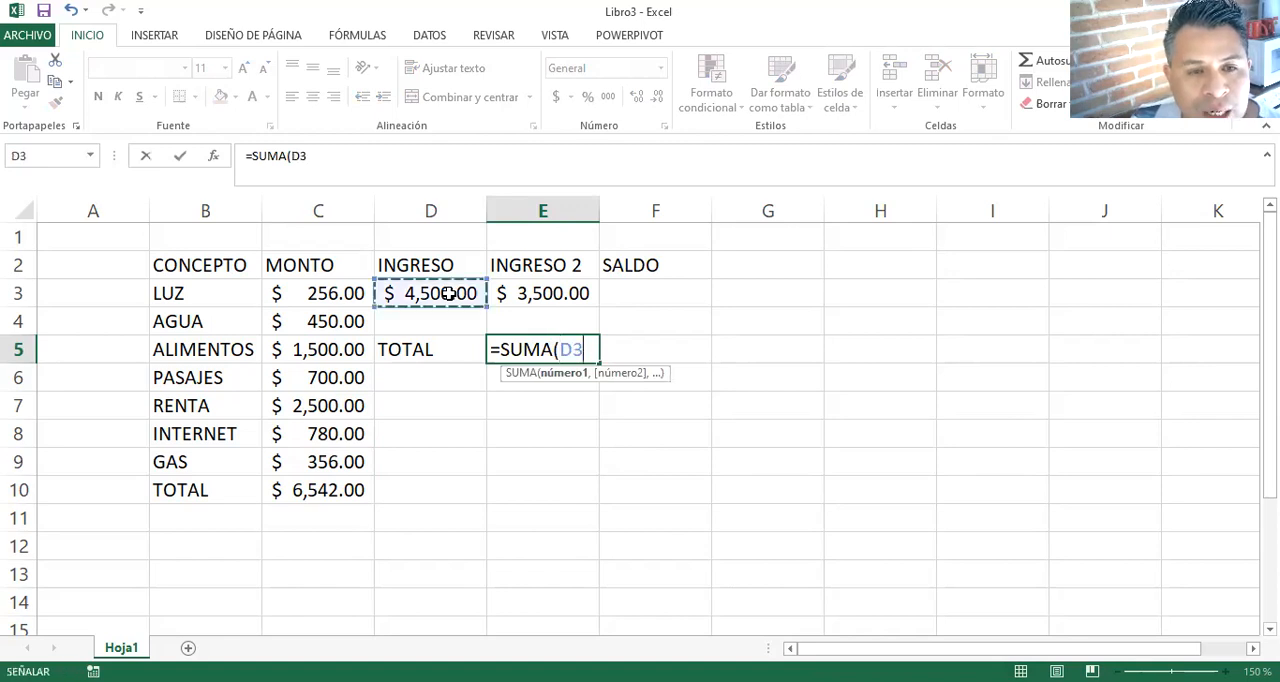
left_click_drag(458, 293, 576, 302)
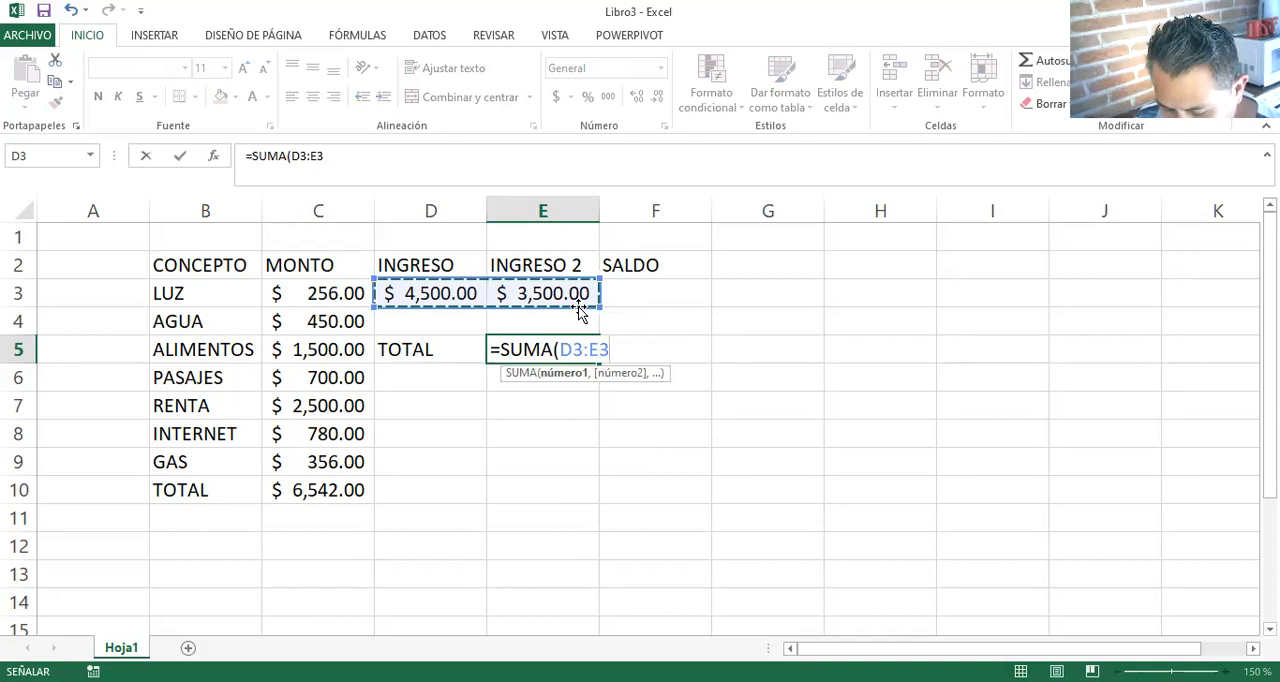
type(")")
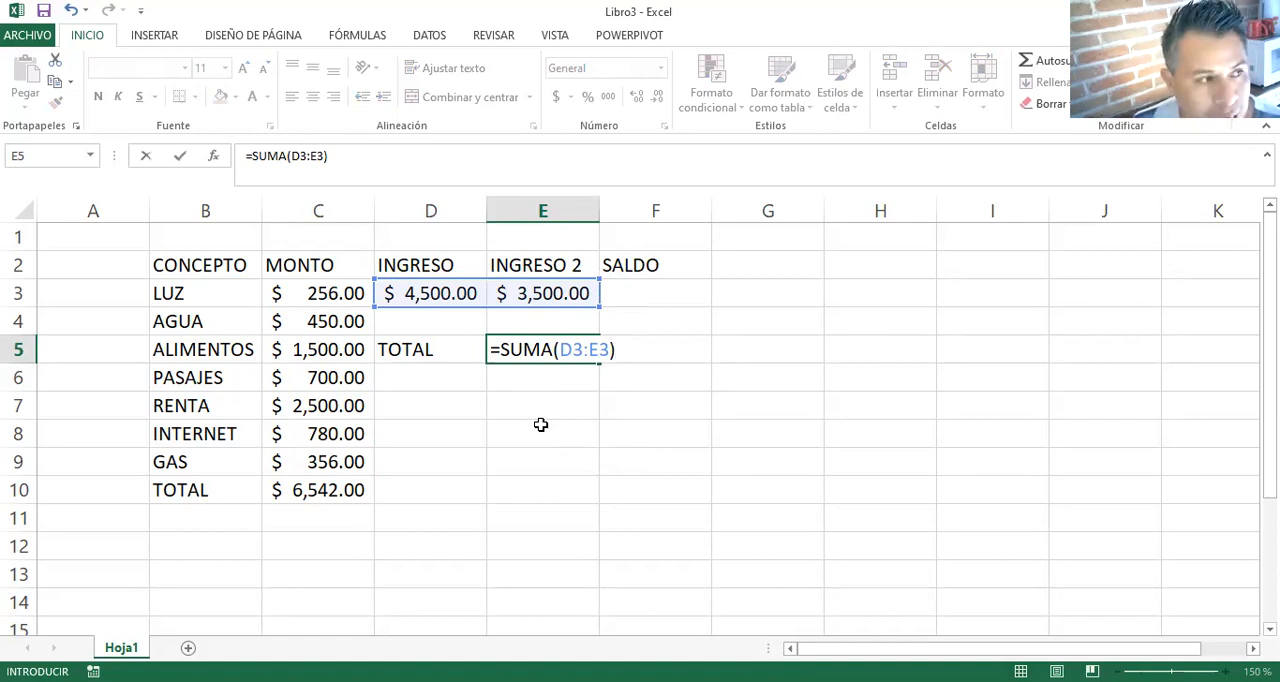
key("Return")
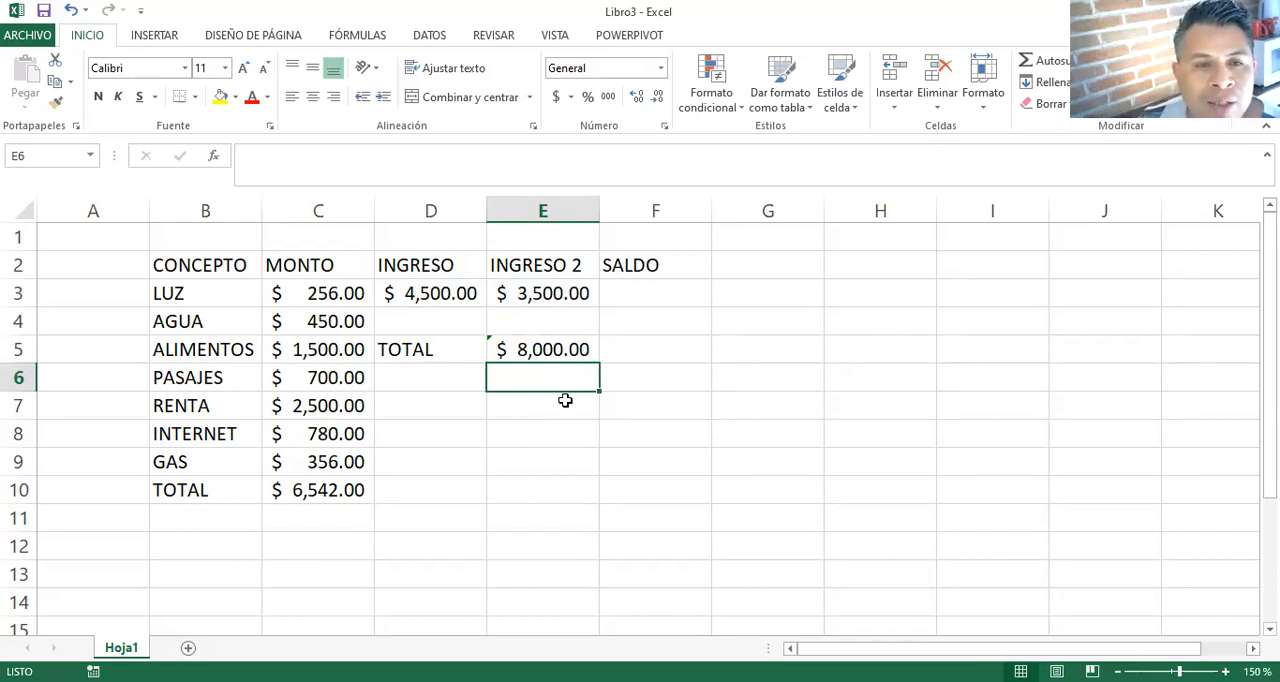
left_click(503, 339)
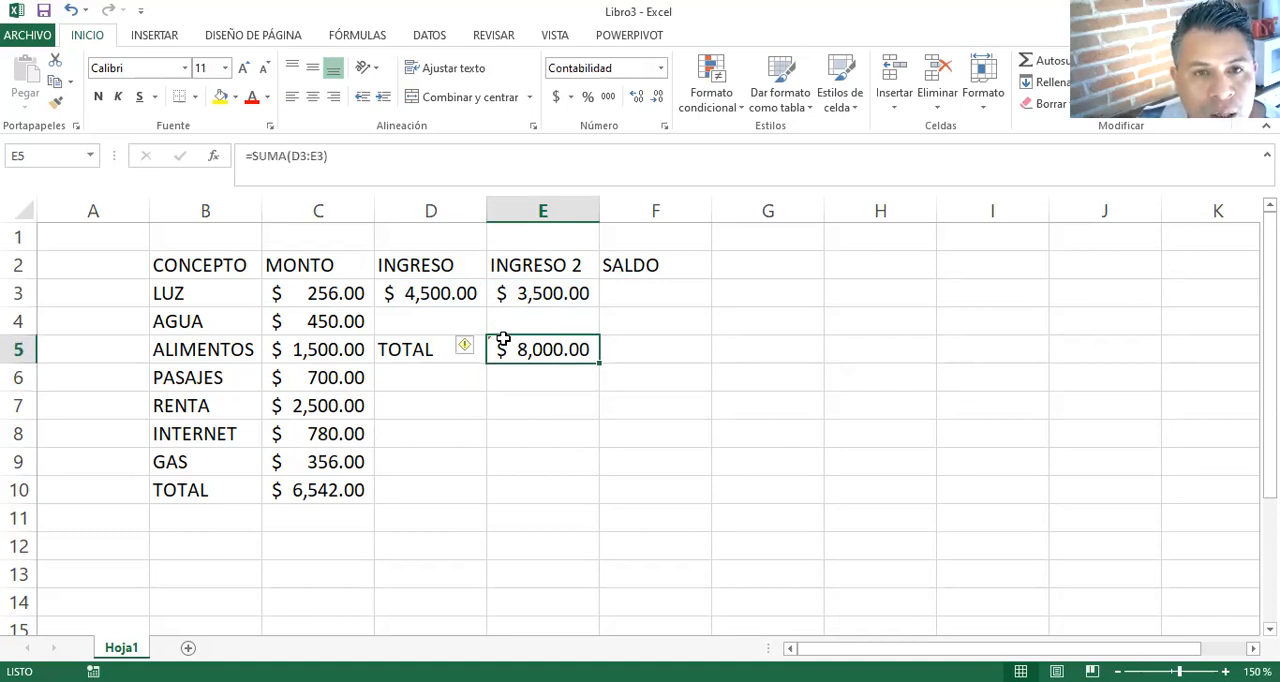
- Calculate the balance in F3 by subtracting total expenses from total income with the formula =E5-C10
left_click(627, 290)
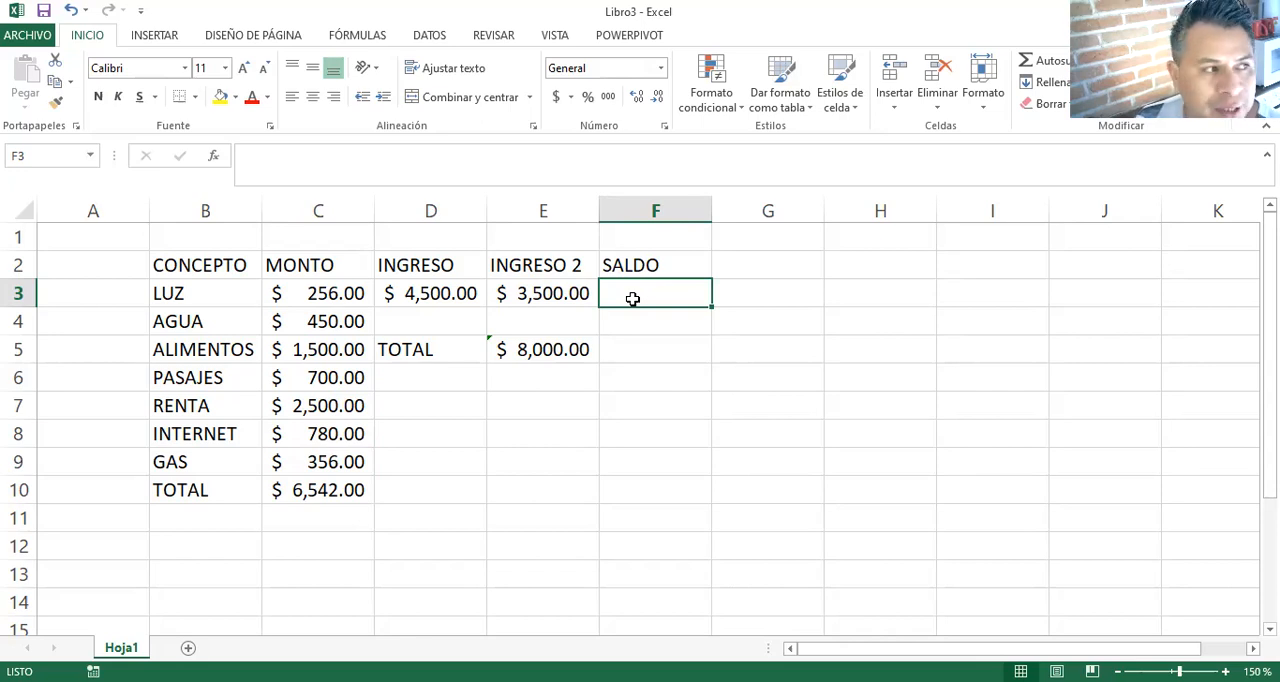
type("=")
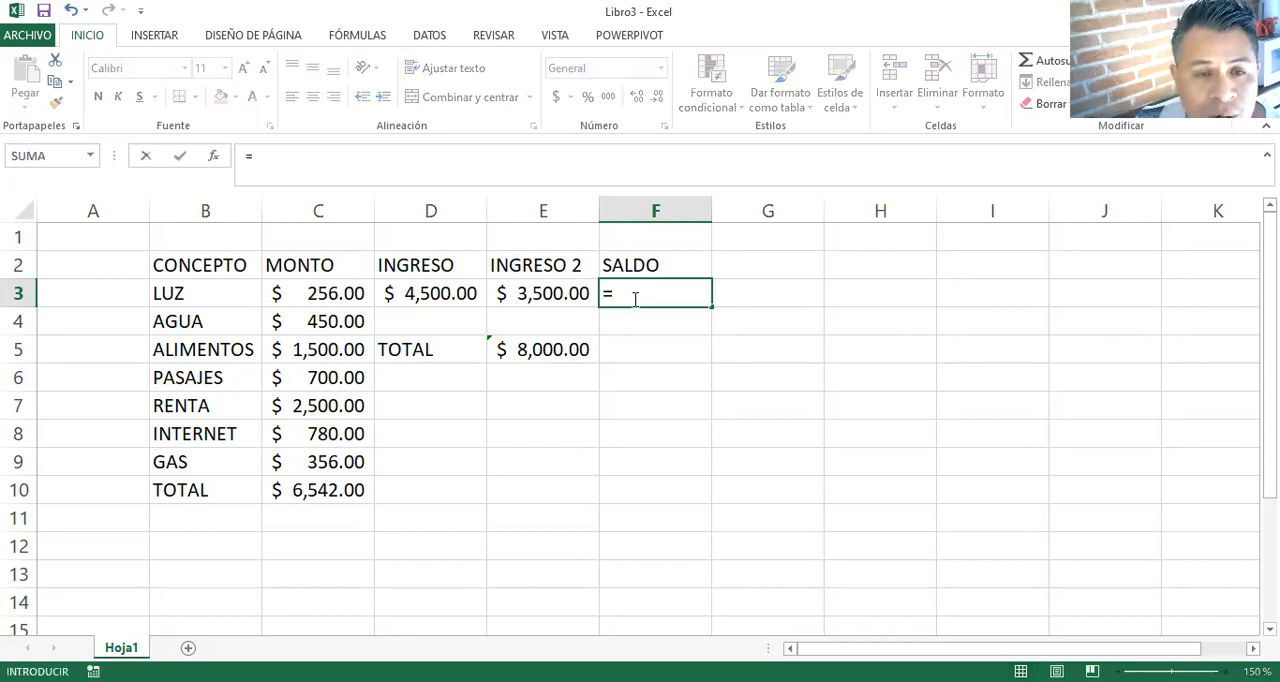
left_click(571, 349)
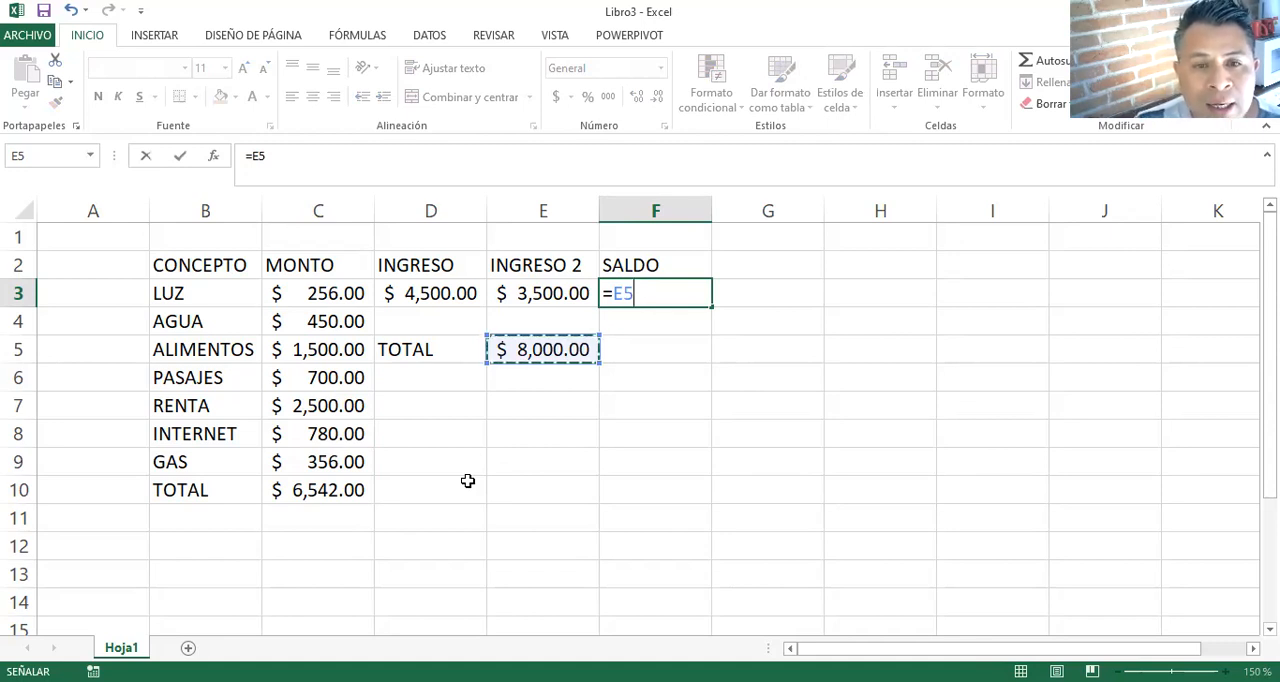
type("-")
left_click(340, 490)
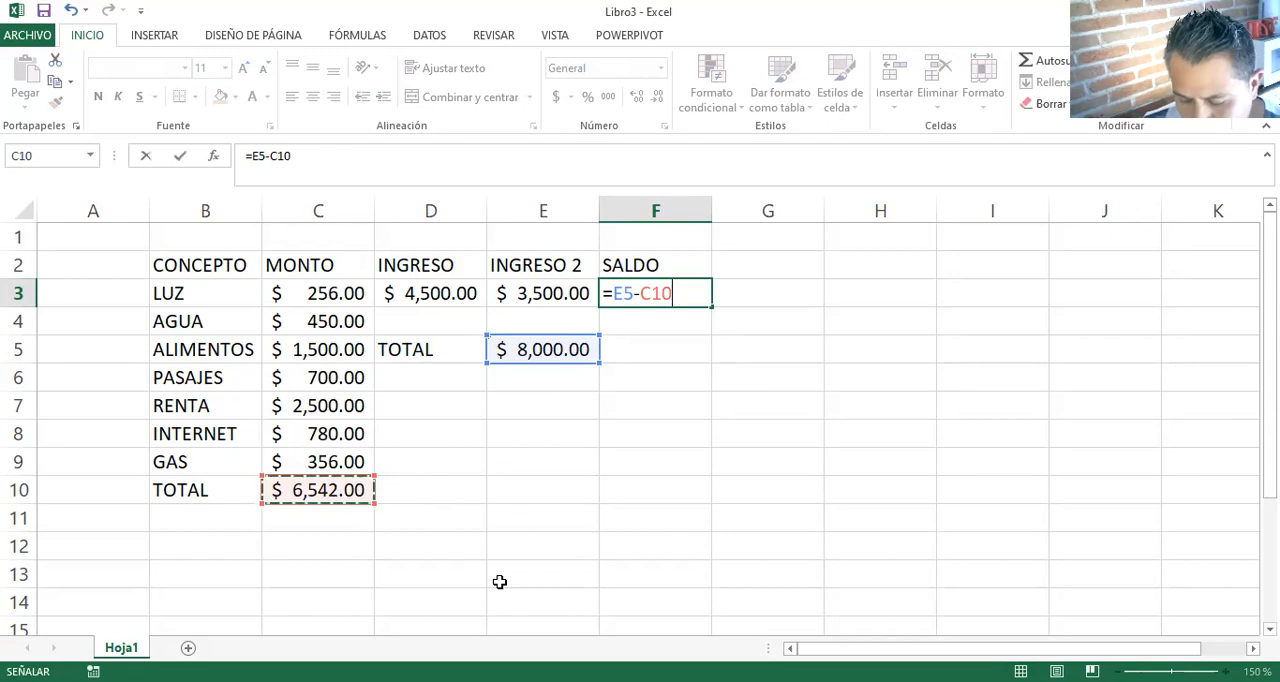
key("Return")
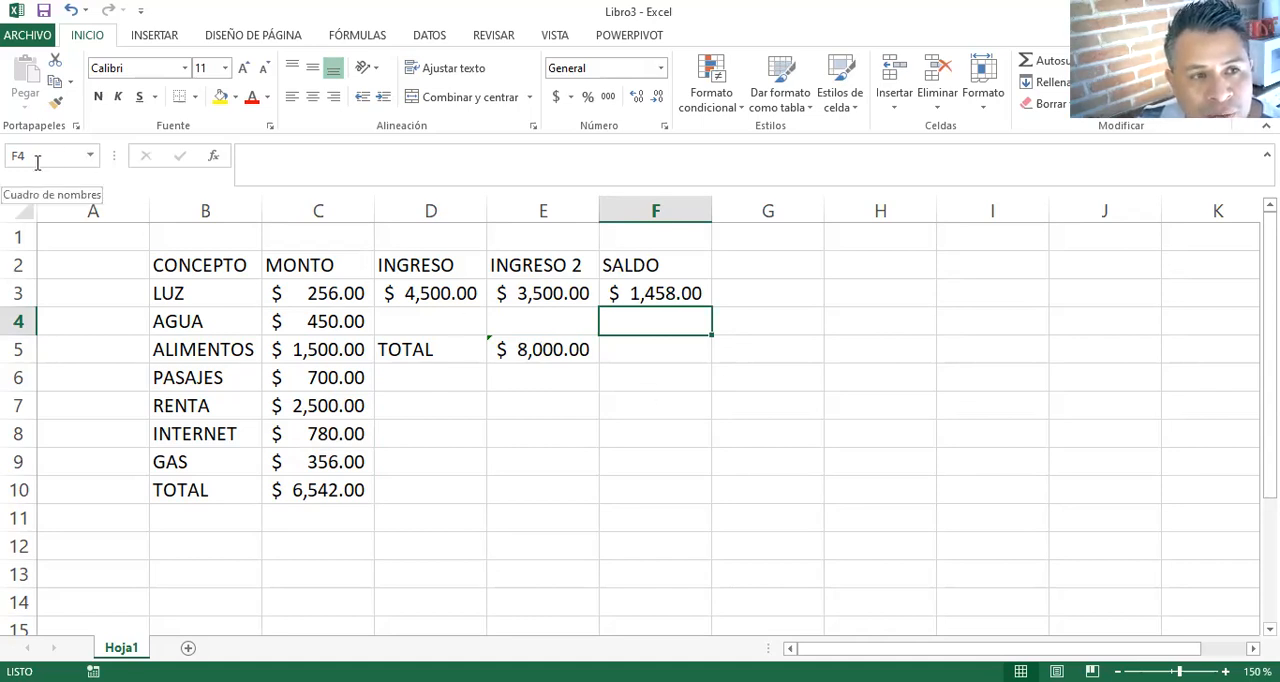
- Enter a second SALDO heading in cell H2, apart from the main table
left_click(848, 265)
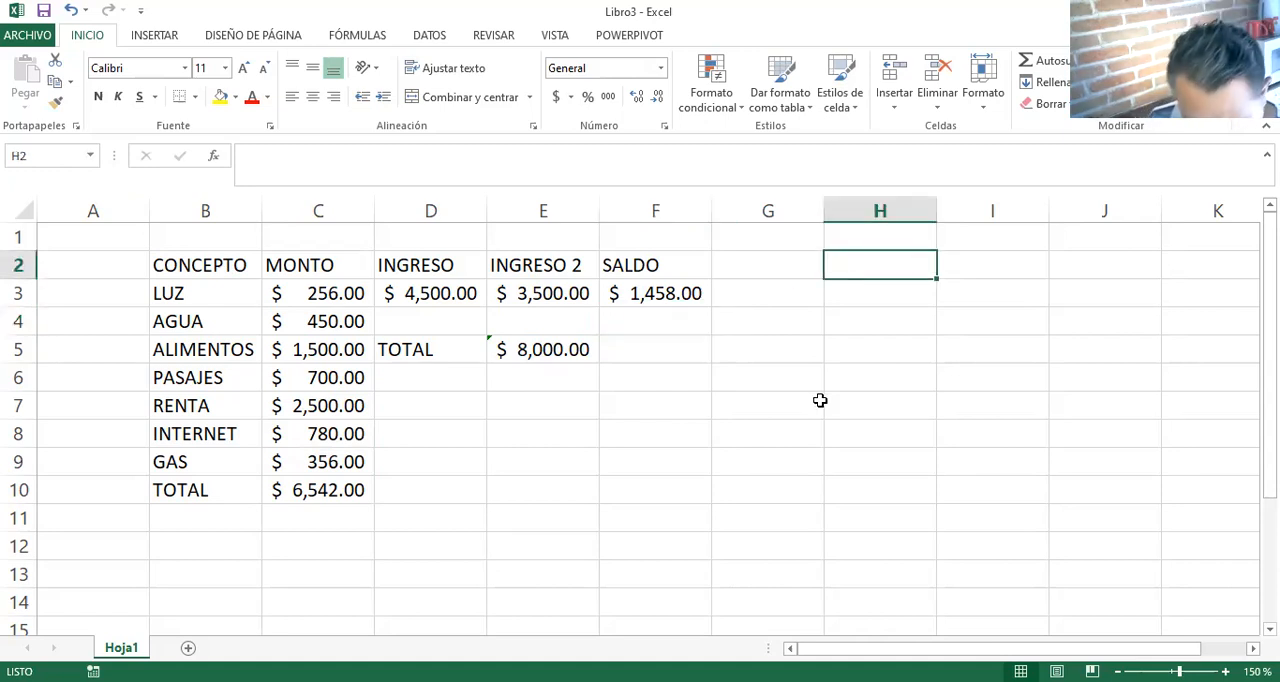
type("SALDO")
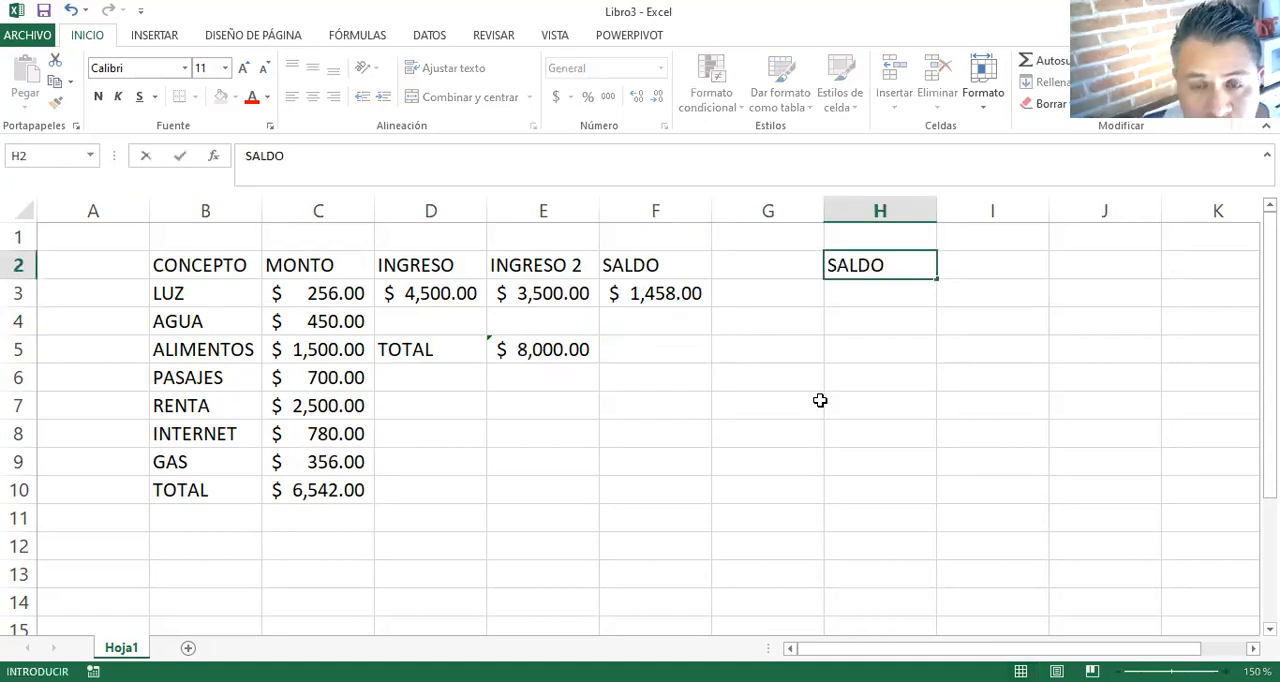
key("Return")
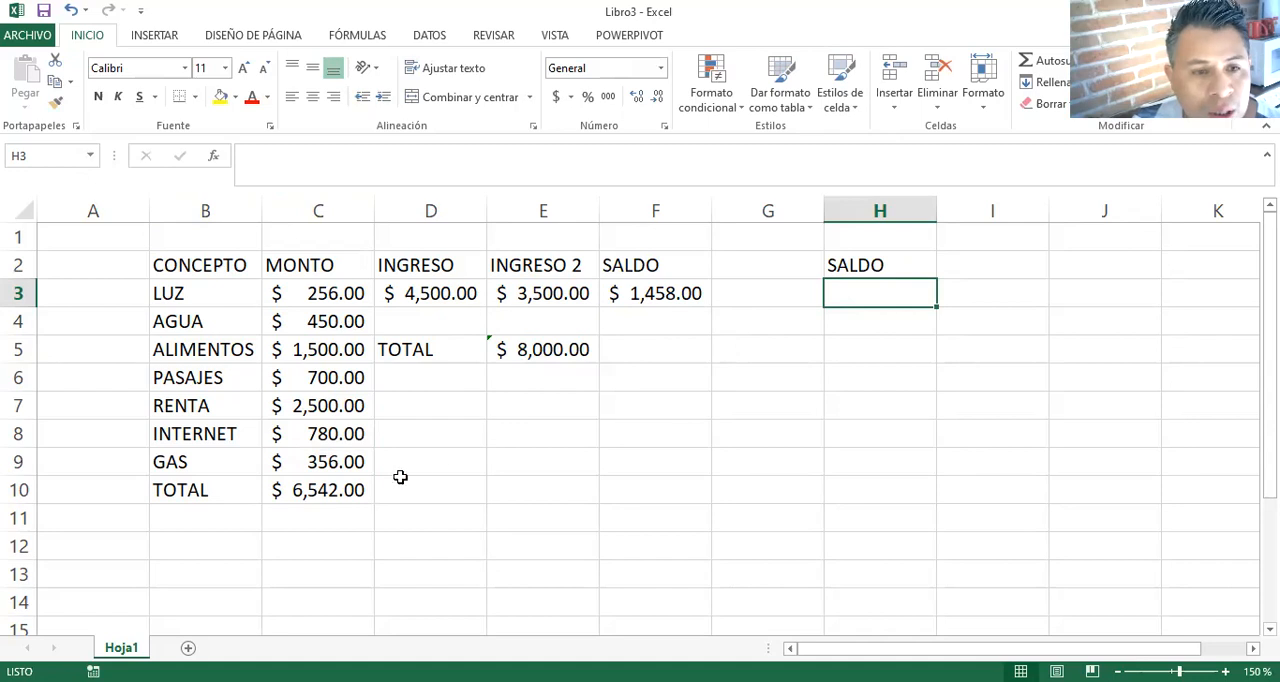
- Define the name GASTOS for the expense total in C10, with workbook scope
left_click(345, 490)
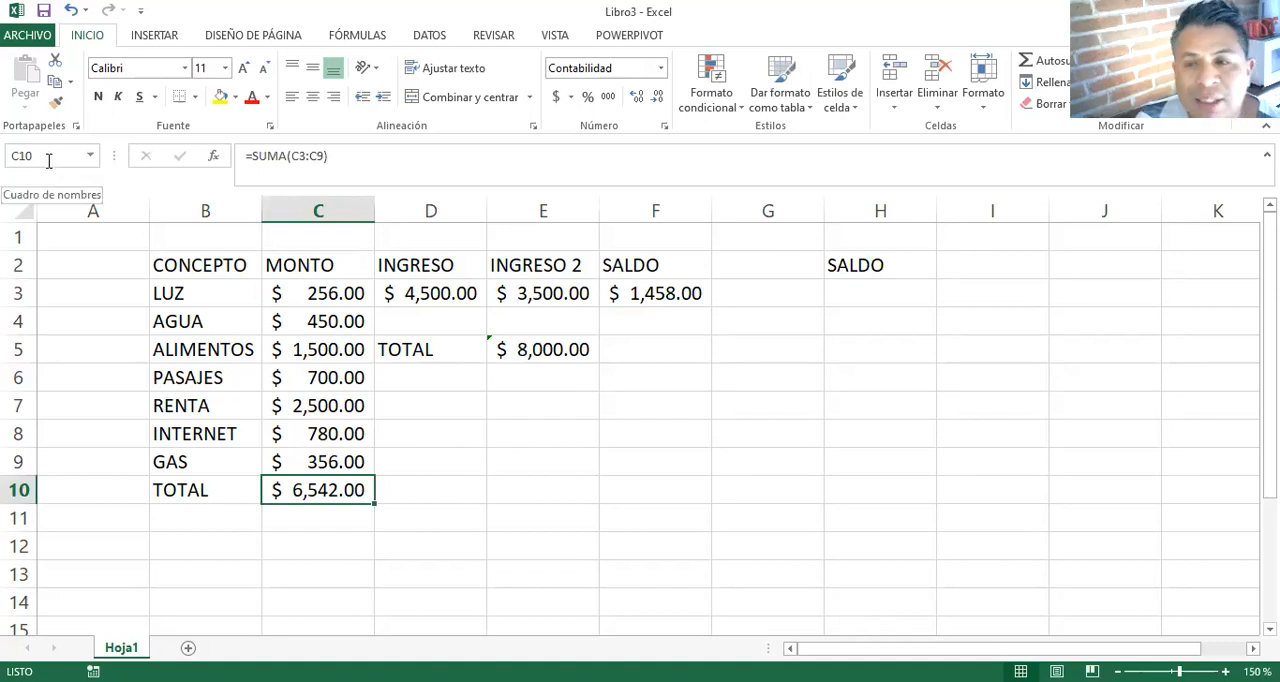
right_click(340, 487)
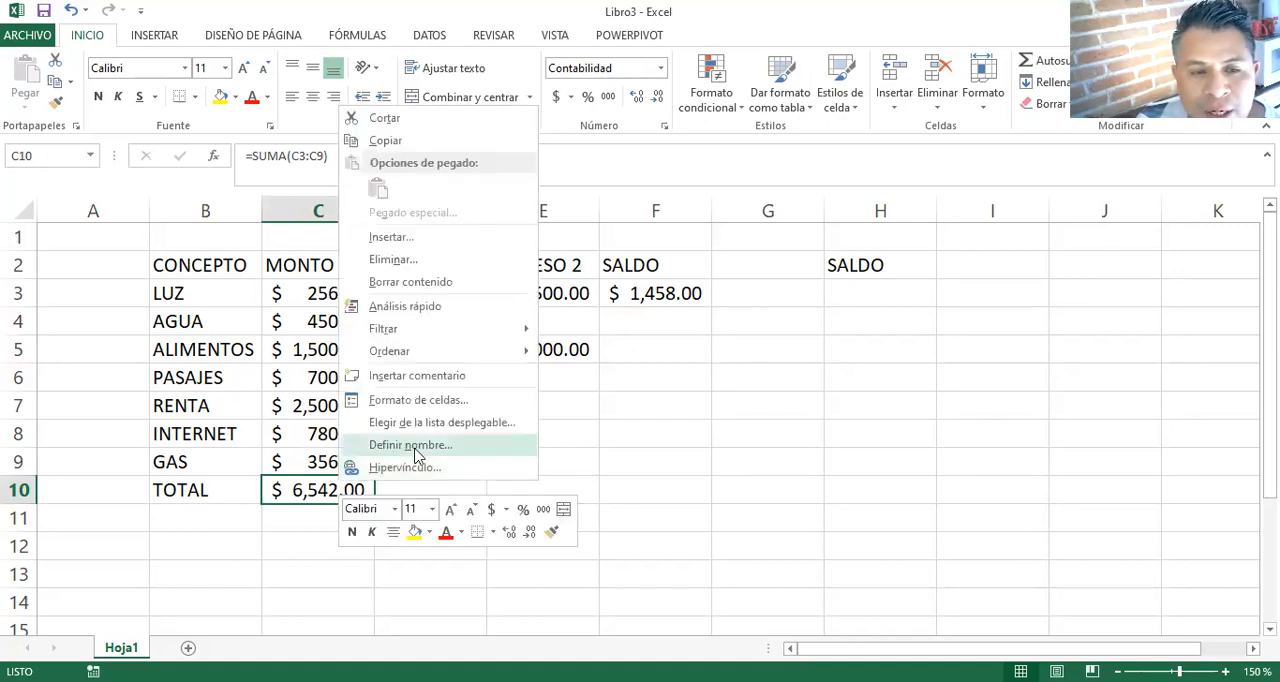
left_click(419, 447)
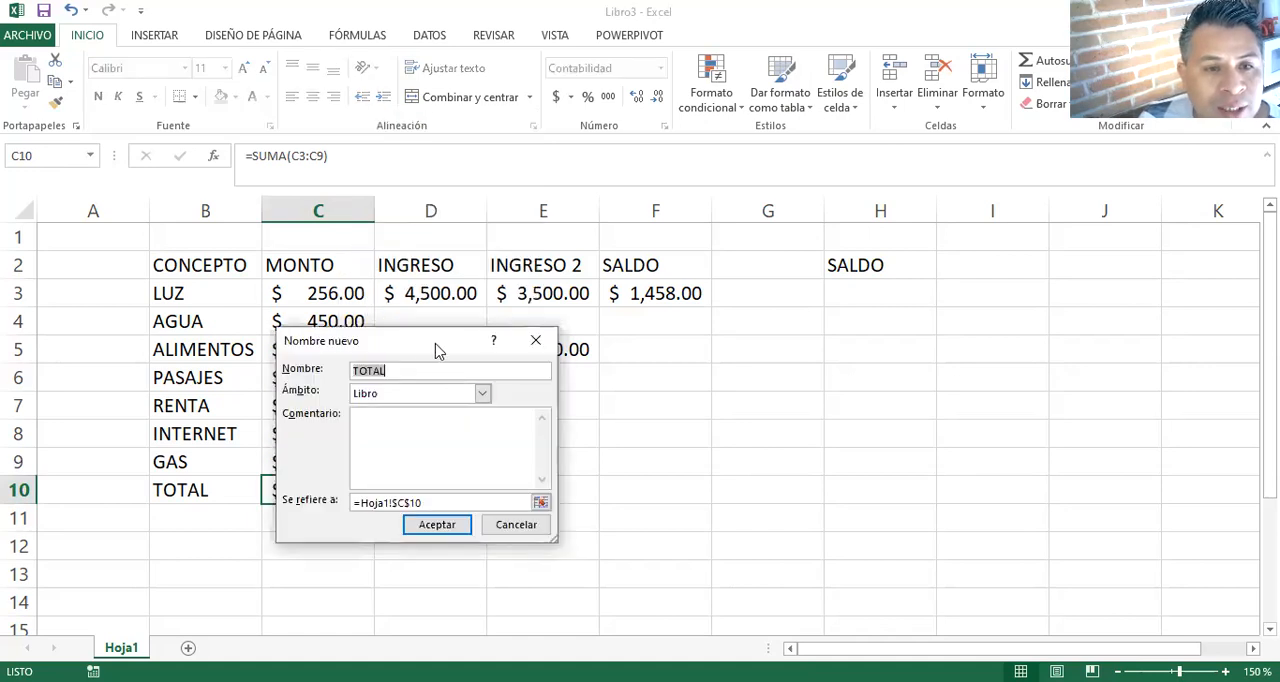
left_click_drag(440, 348, 602, 338)
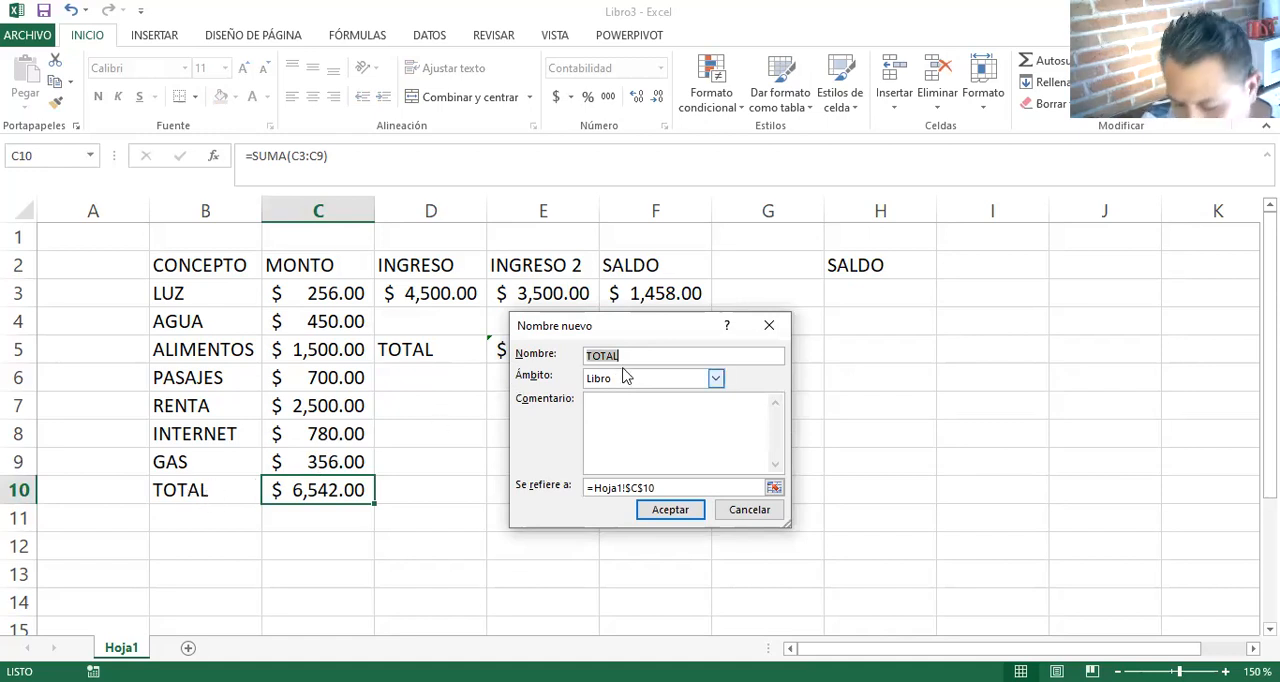
key("BackSpace")
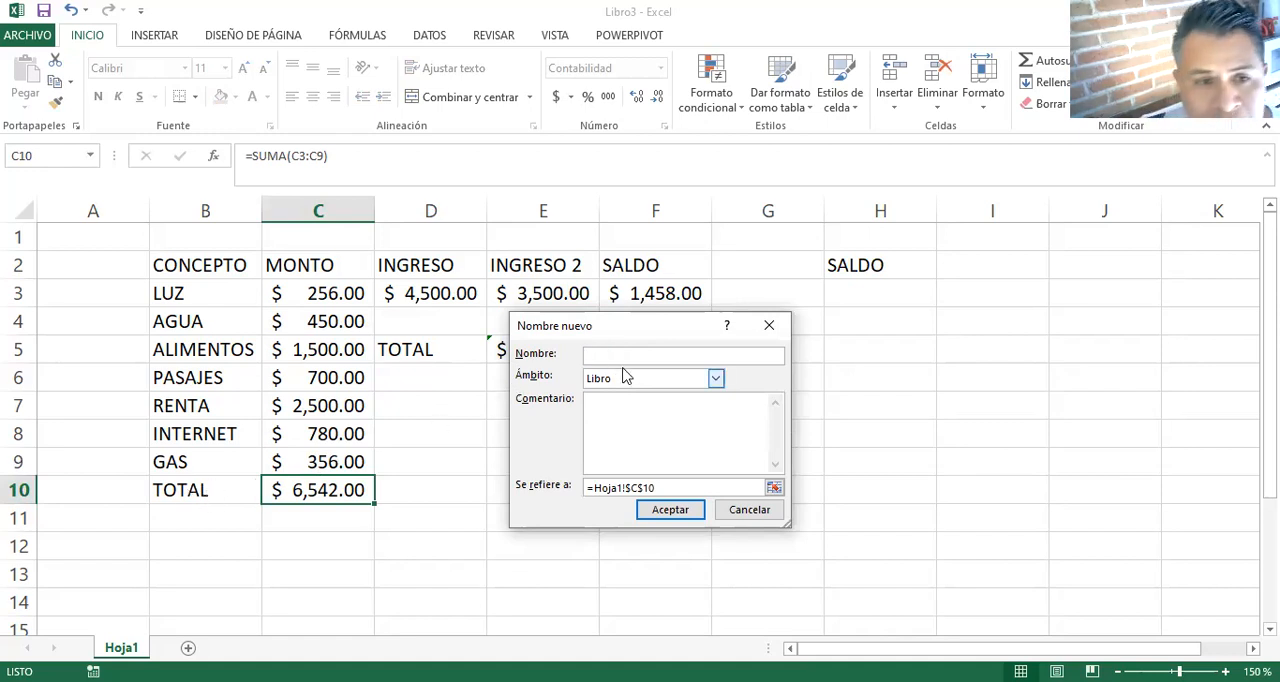
type("GASTOS")
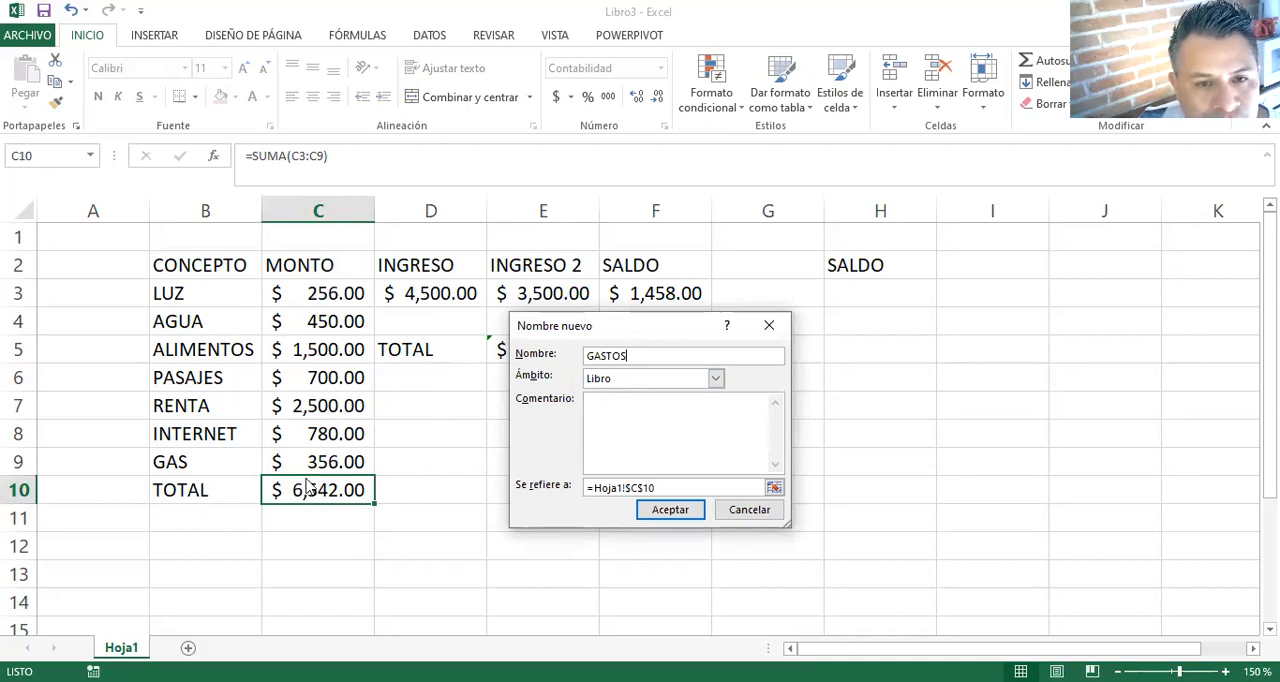
left_click(662, 508)
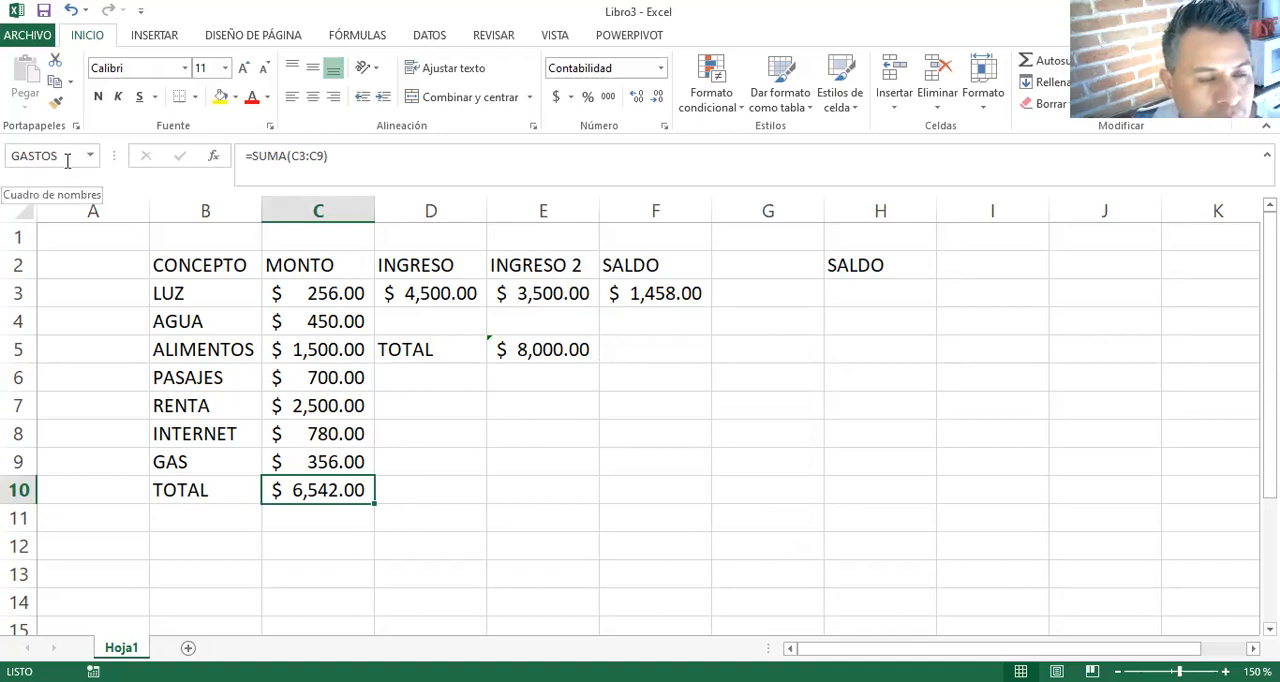
- Define the name INGRESOS for the income total in E5, with workbook scope
left_click(538, 349)
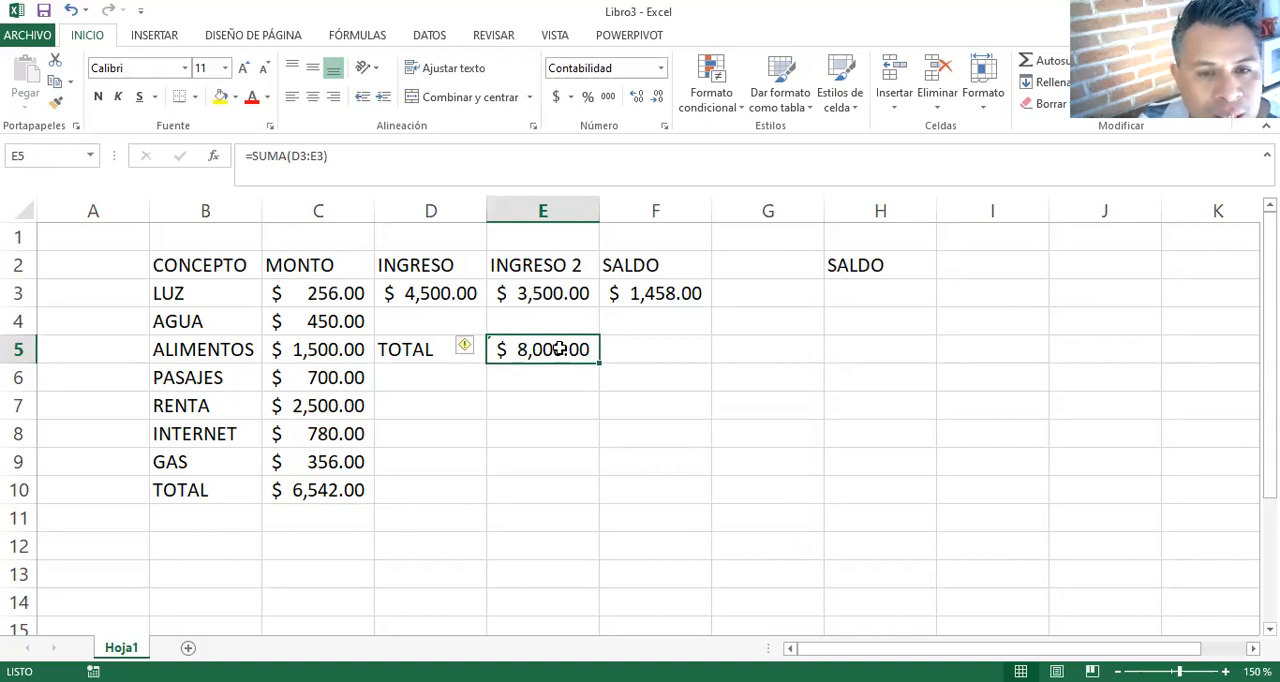
right_click(562, 355)
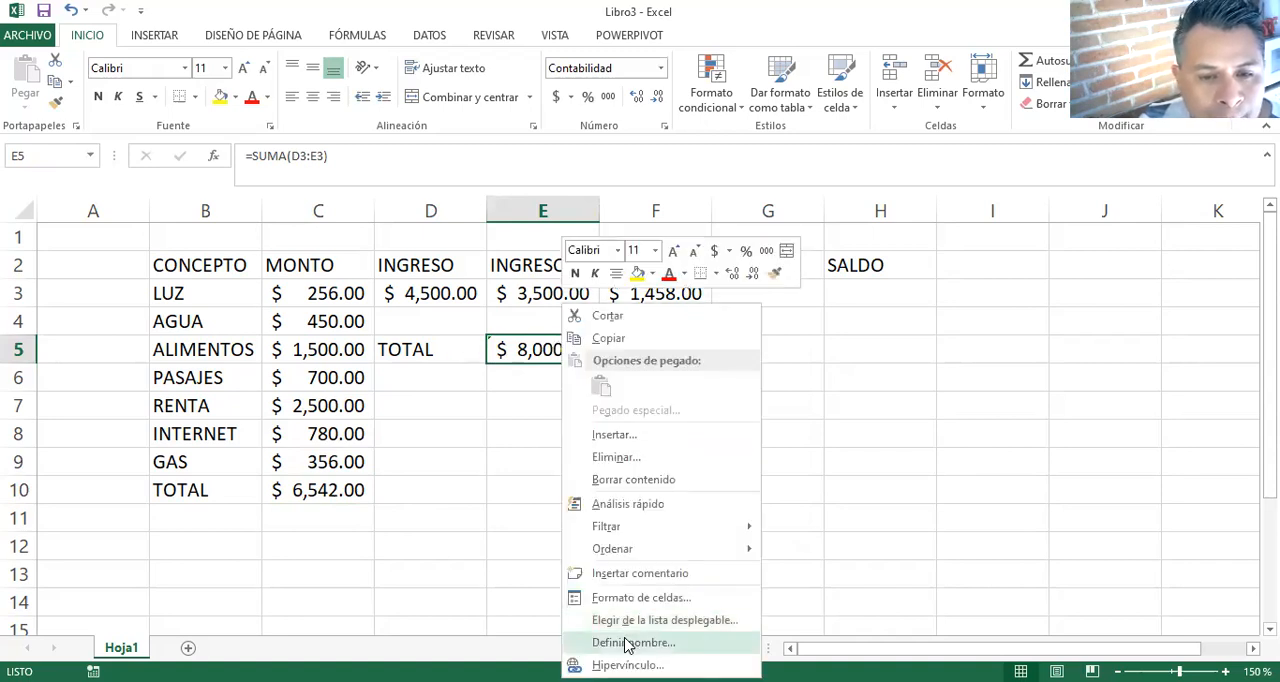
left_click(628, 642)
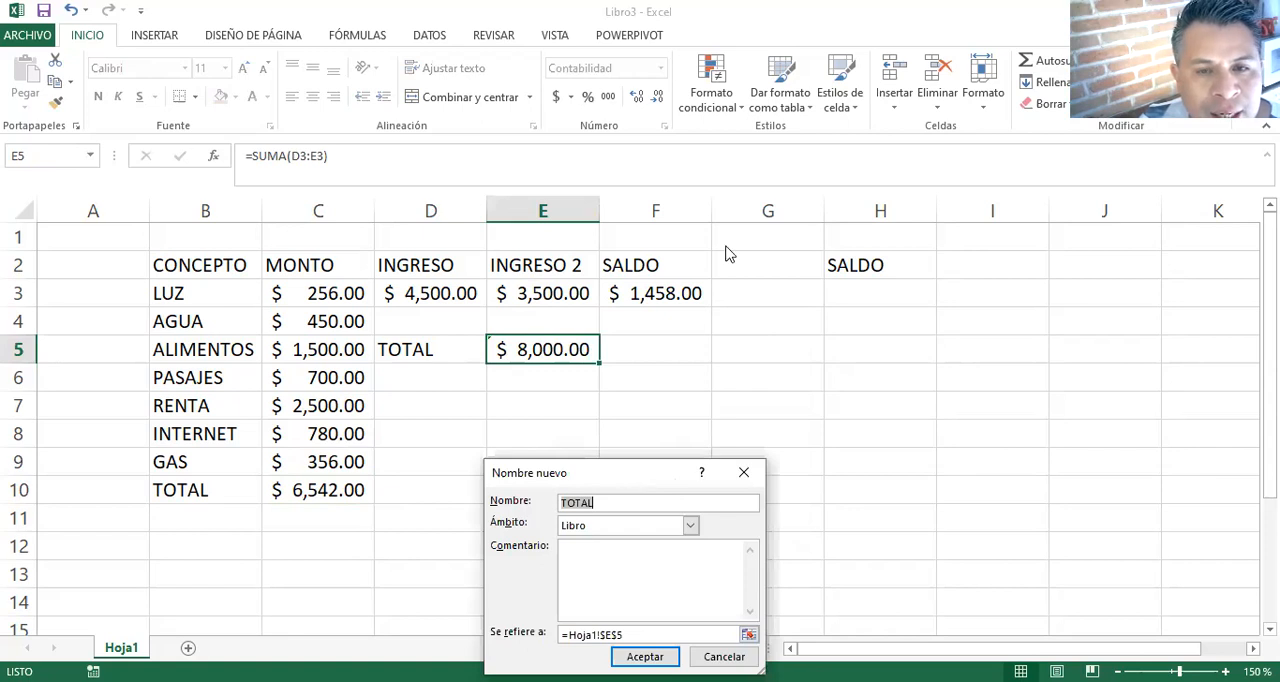
key("BackSpace")
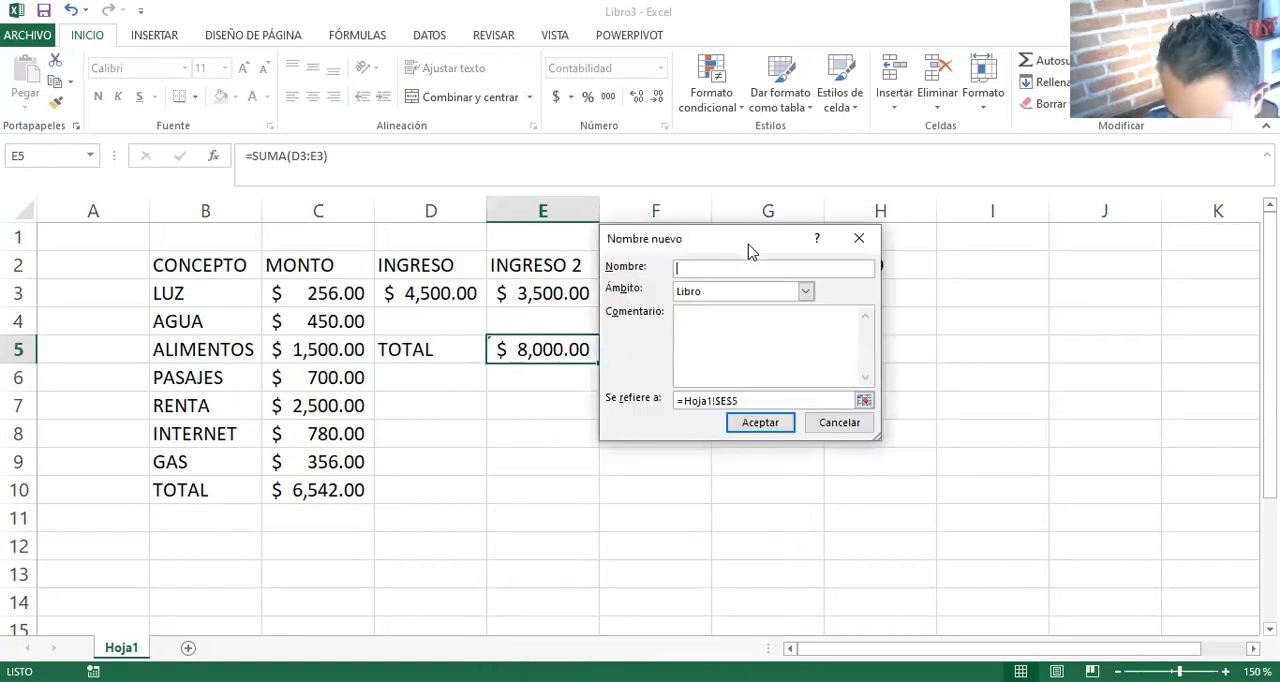
type("INGRESOS")
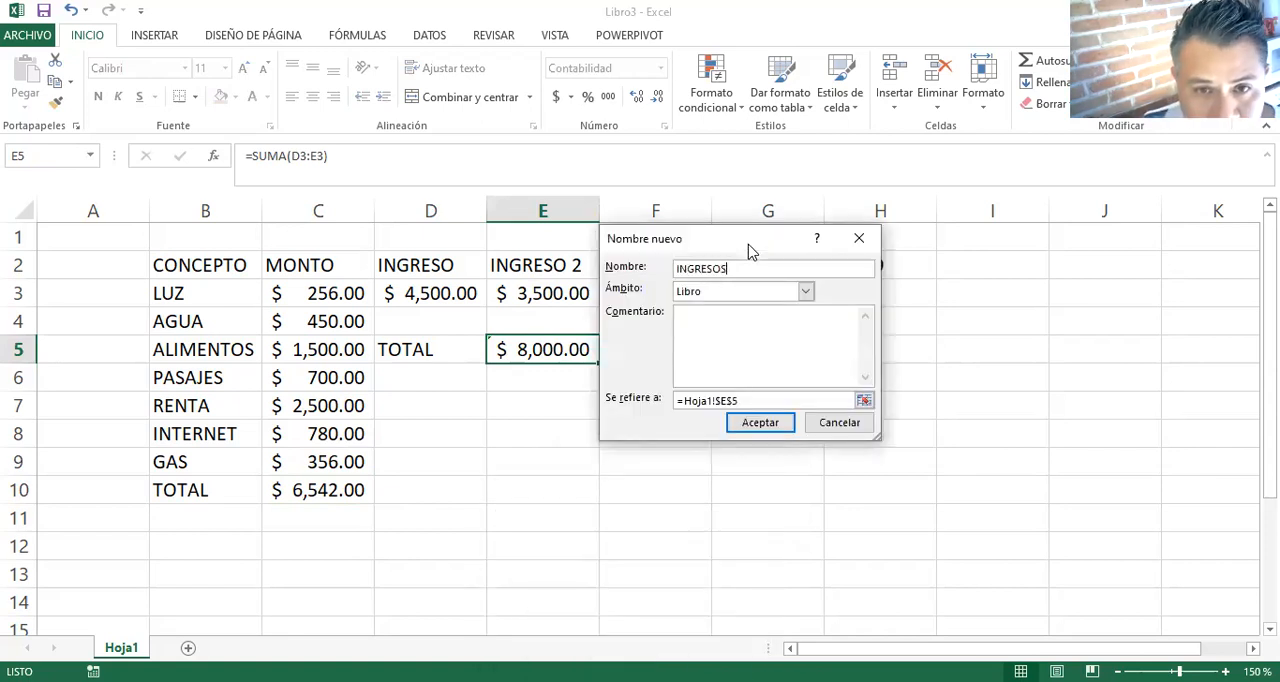
left_click(777, 423)
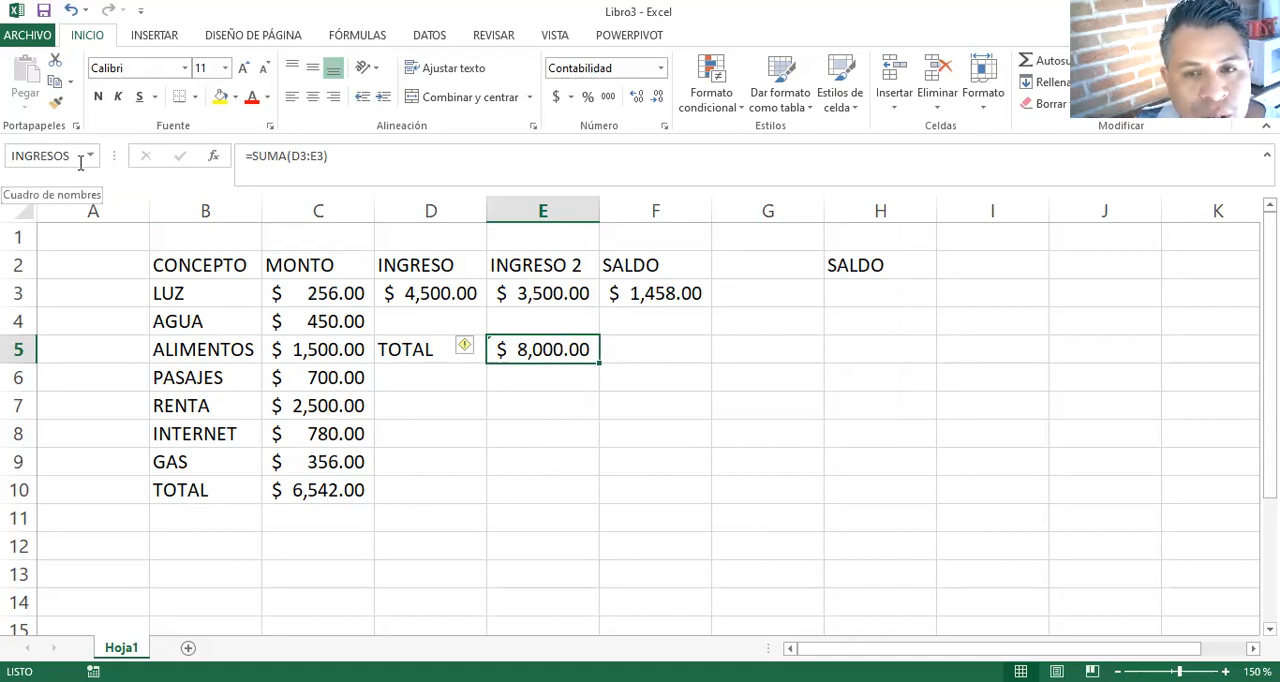
- Calculate the balance in H3 from the named cells with the formula =INGRESOS-GASTOS
left_click(861, 297)
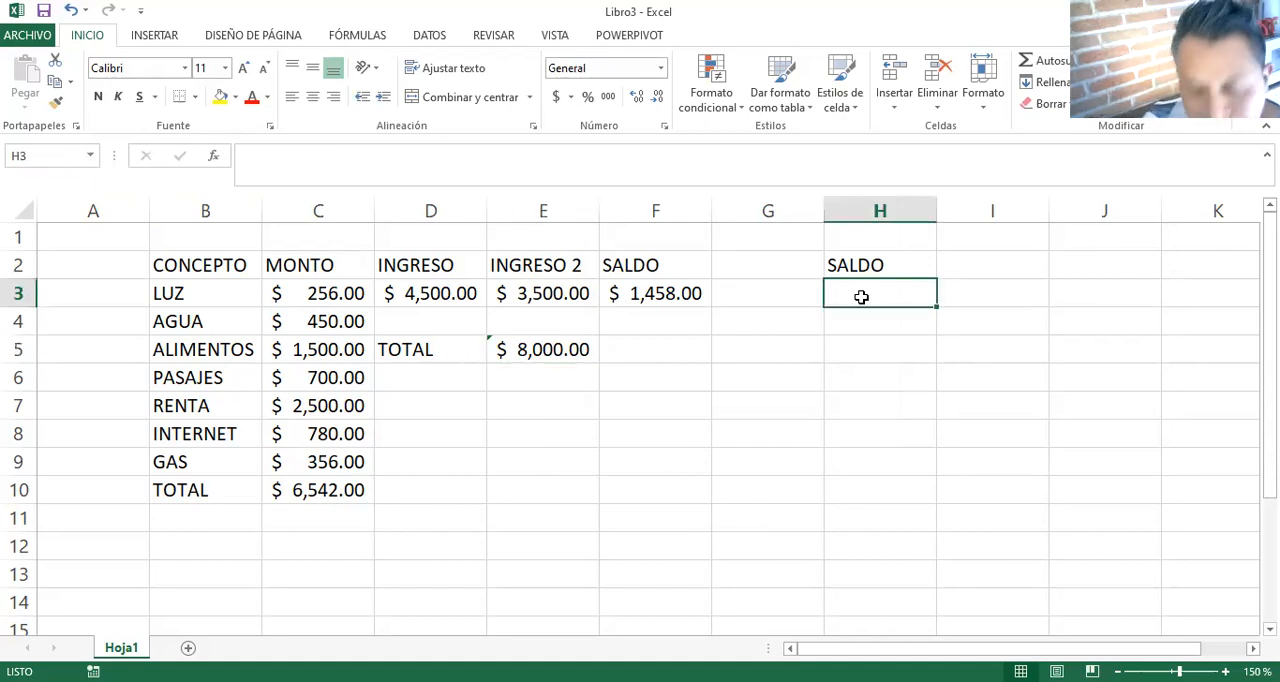
type("=")
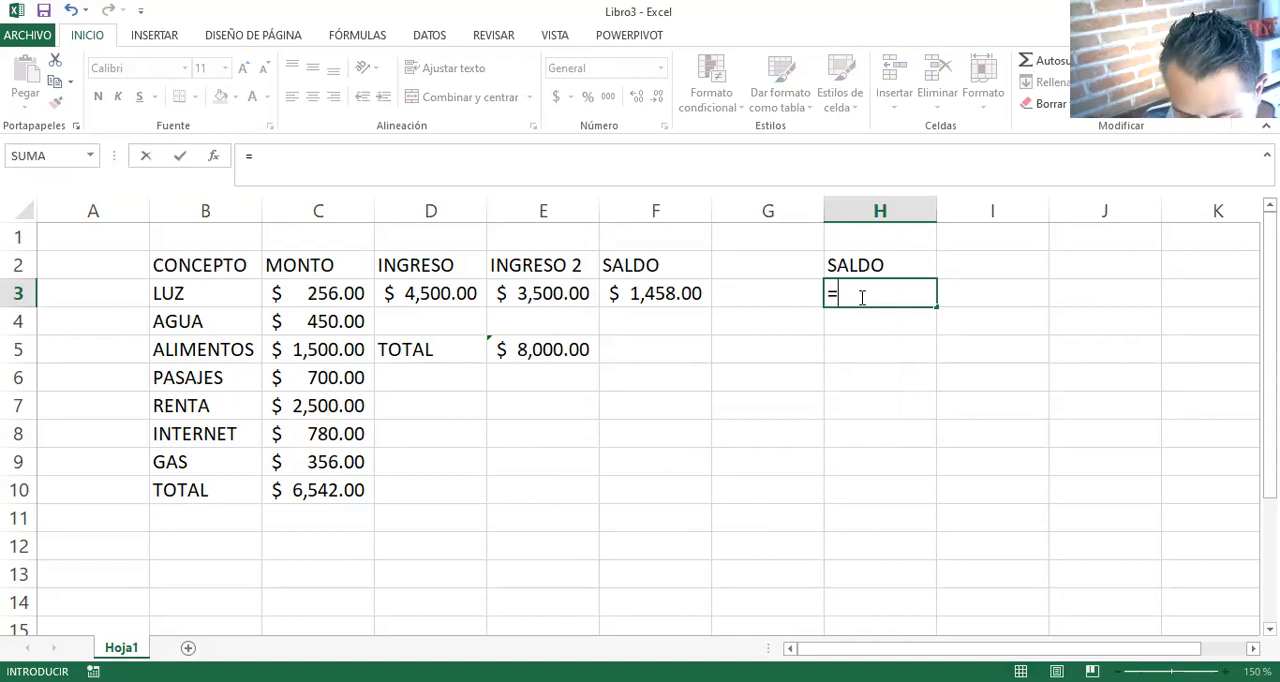
type("INGRESOS")
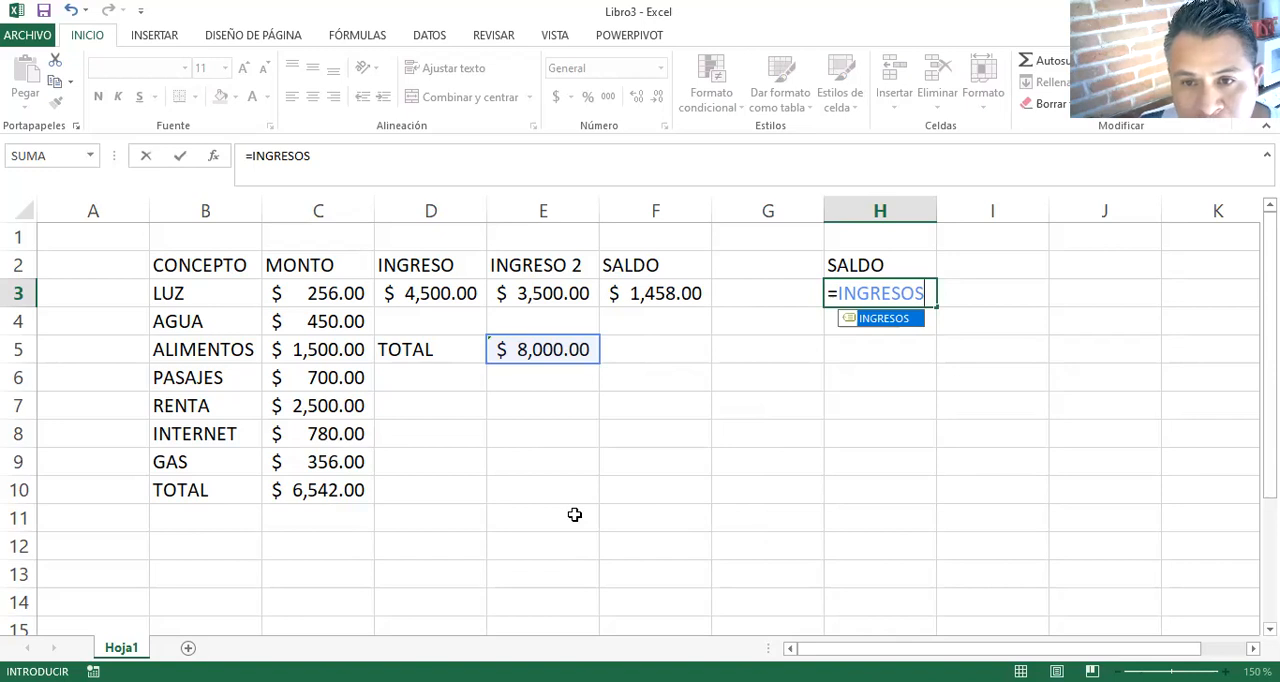
type("-")
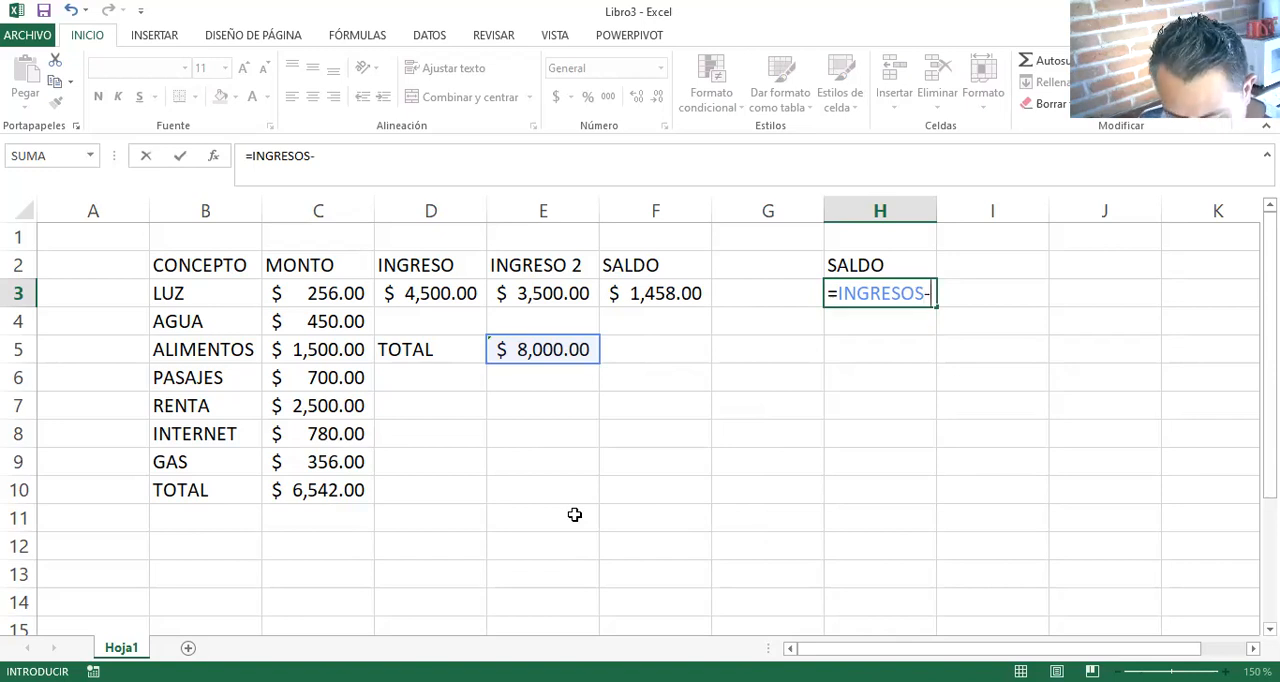
type("G")
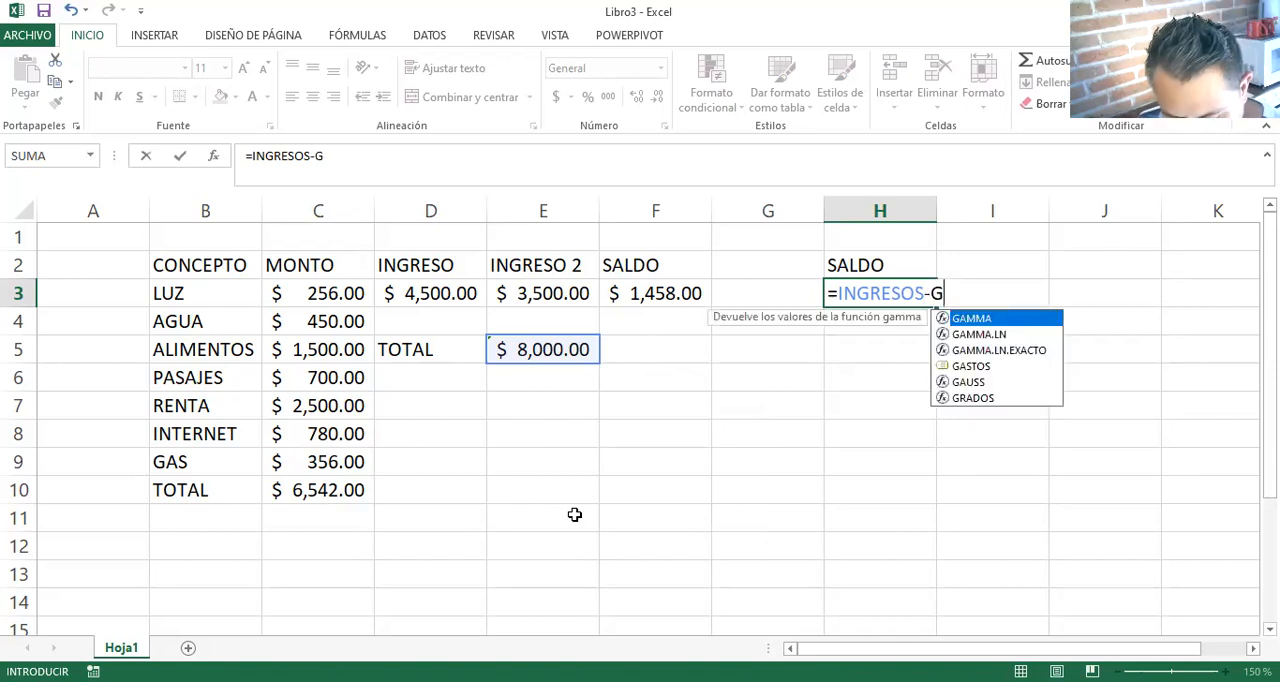
type("ASTOS")
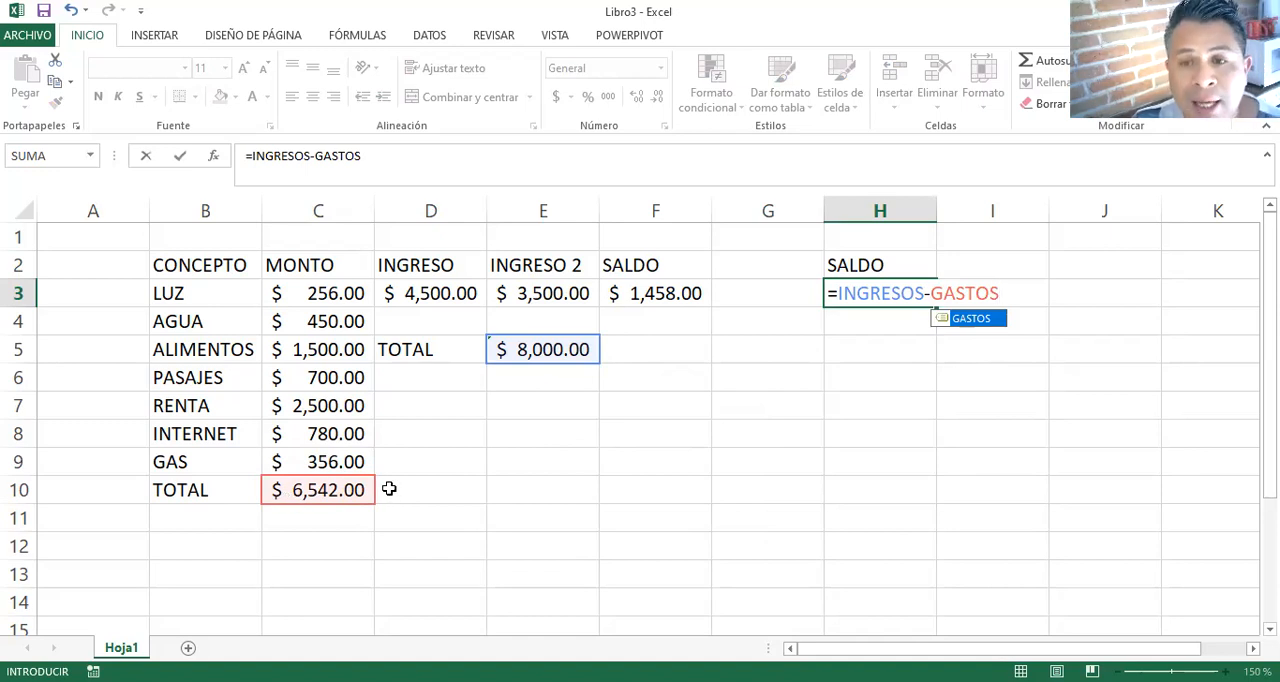
key("Return")
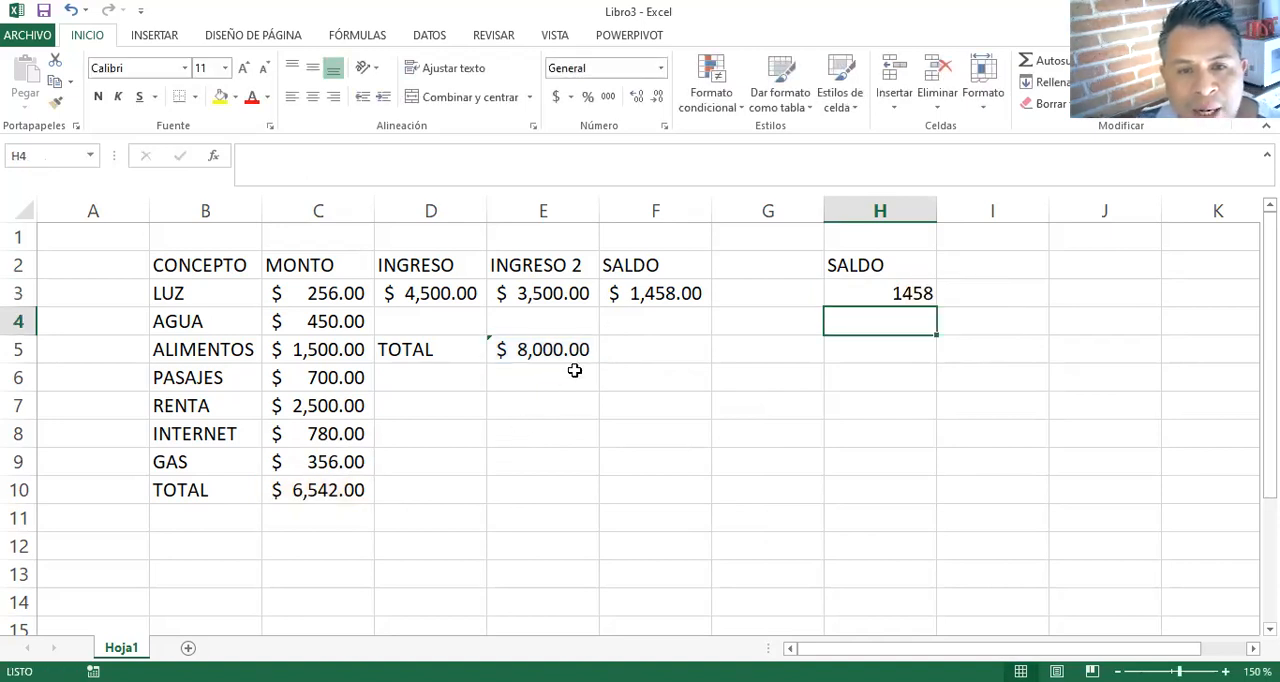
- Apply the accounting number format to the balance in H3
left_click(836, 290)
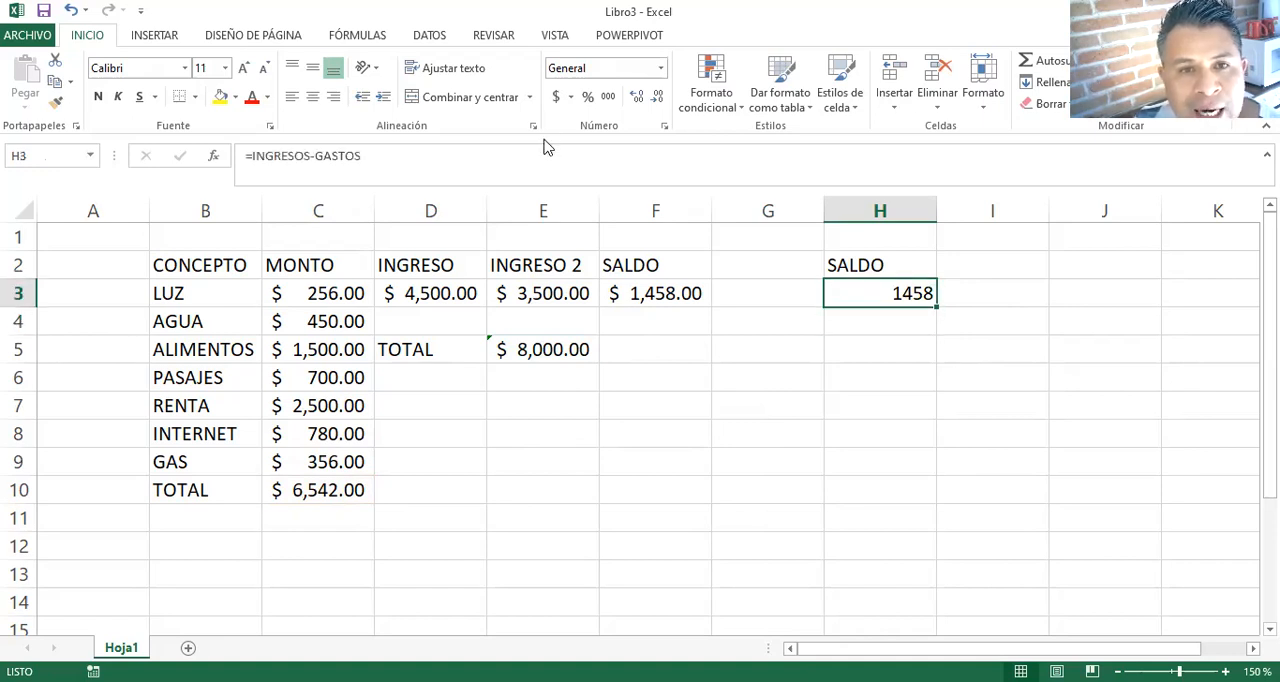
left_click(555, 100)
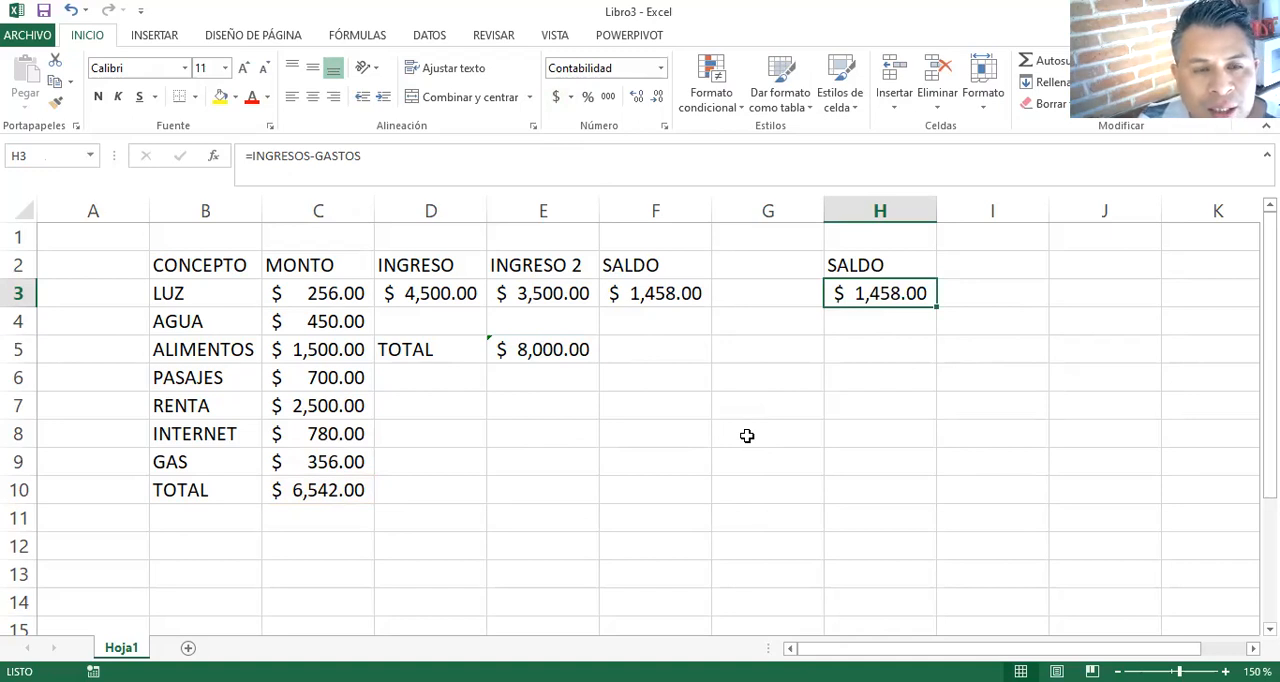
left_click(56, 158)
left_click(563, 451)
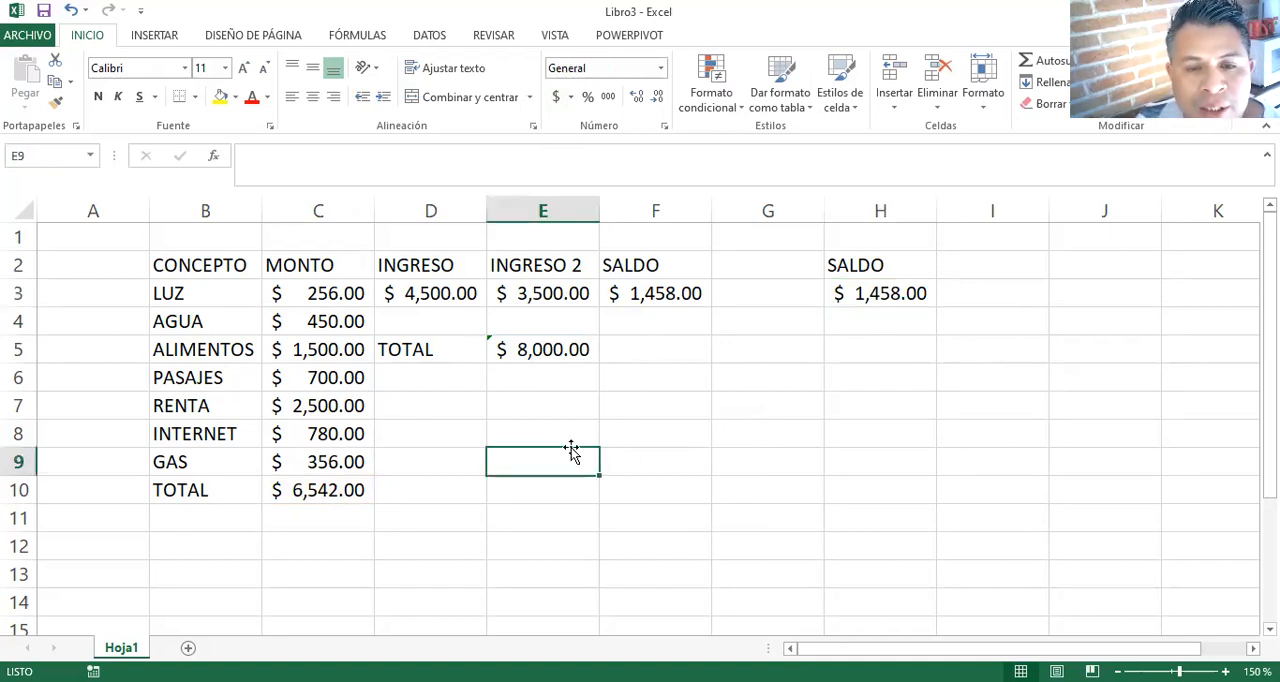
left_click(718, 406)
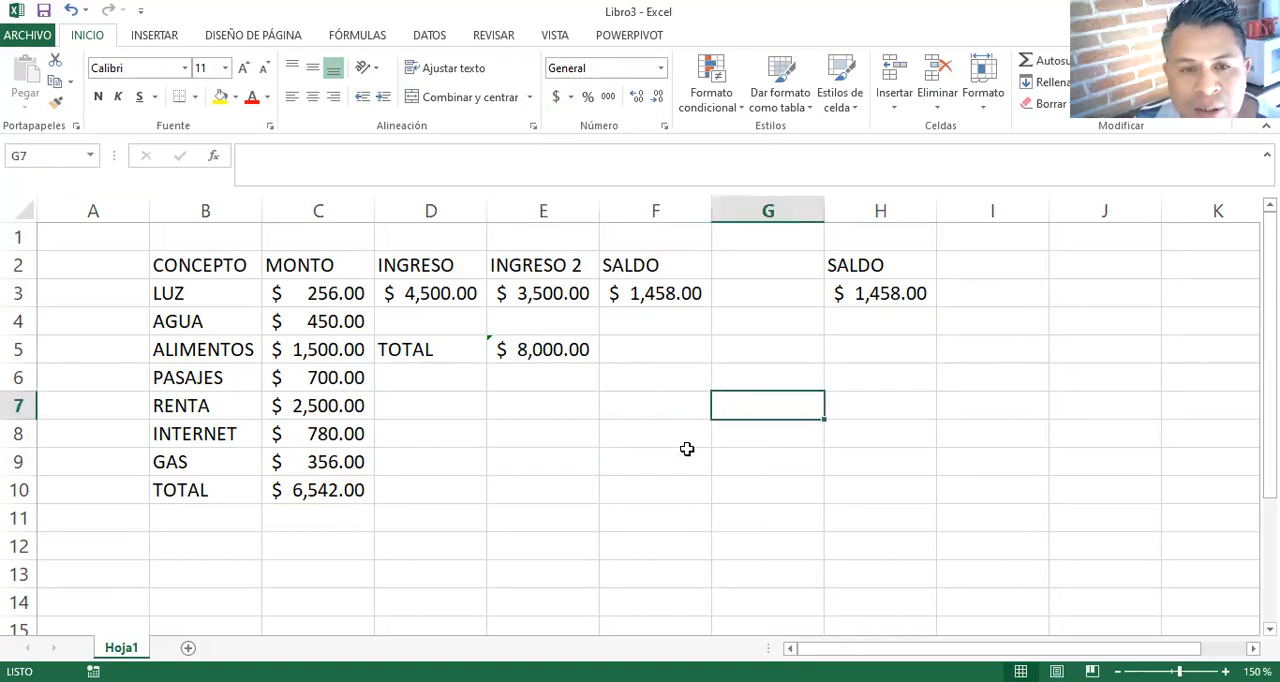